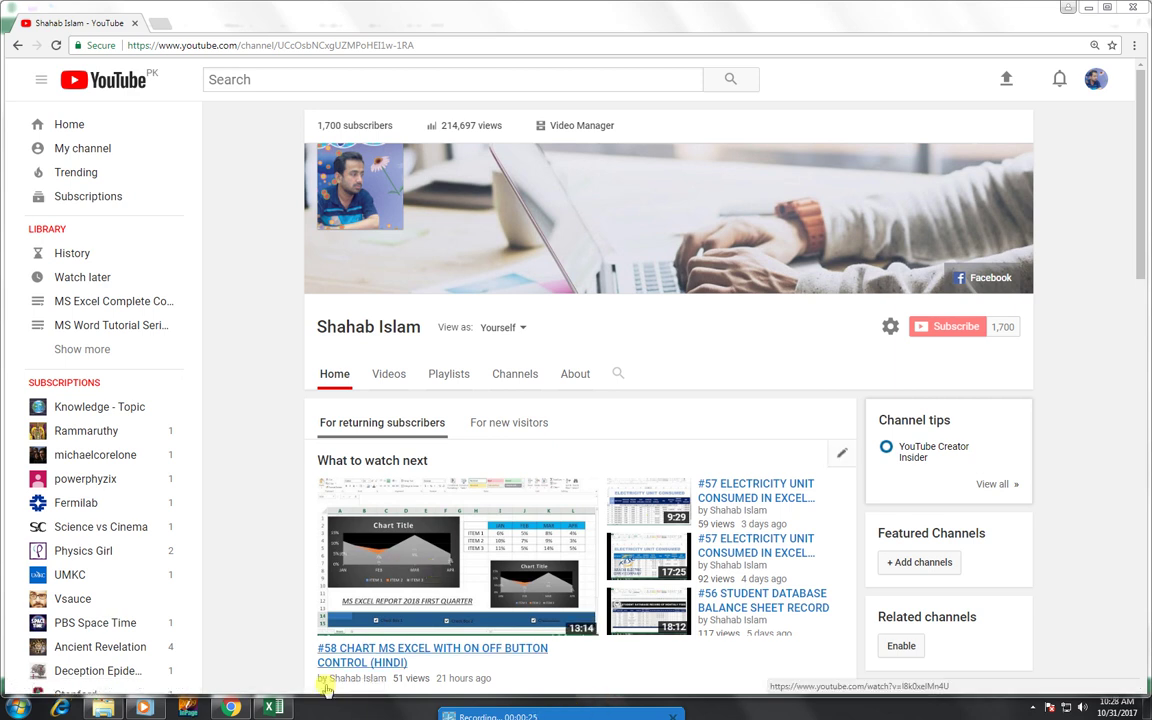
# Switch to the blank Excel workbook and enter 123.654.986 in cell A2.
pyautogui.click(276, 708)
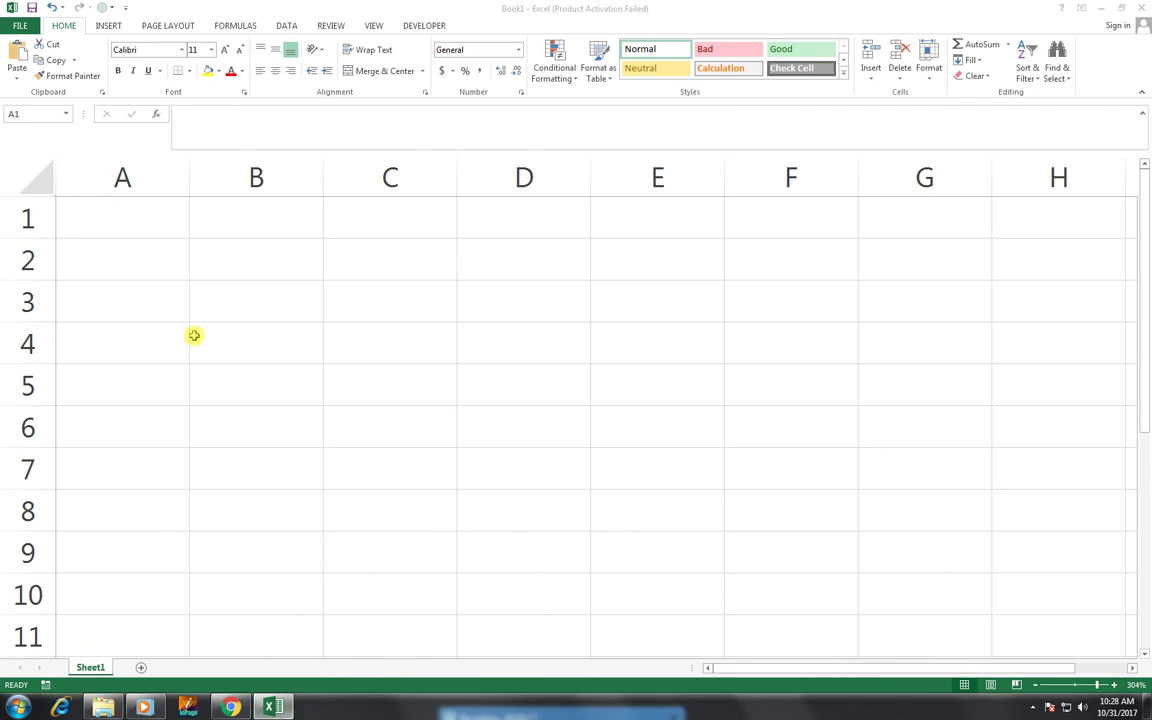
pyautogui.click(145, 264)
pyautogui.write('123.')
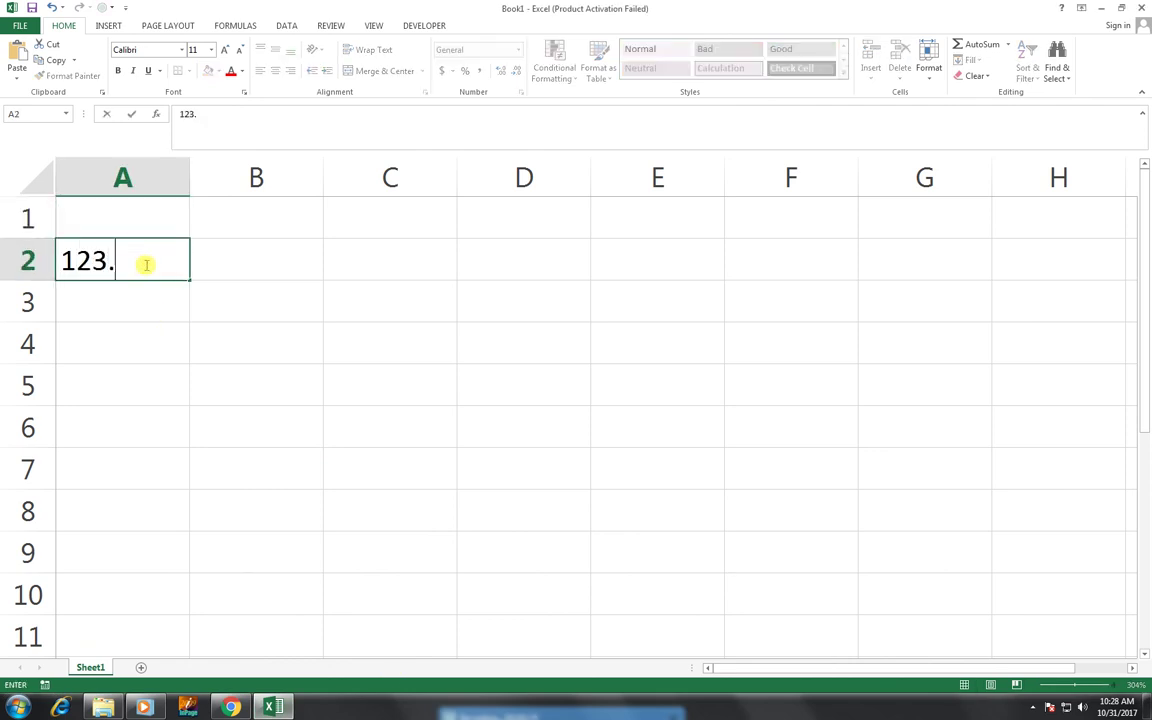
pyautogui.write('654.986')
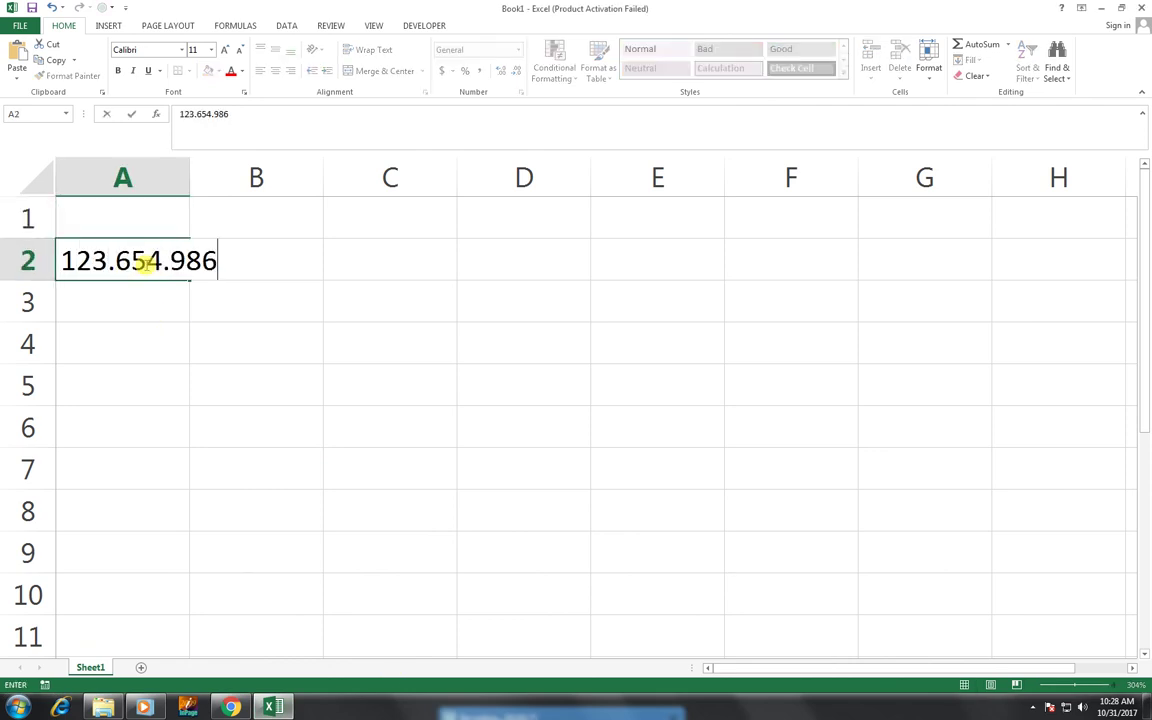
pyautogui.press('Tab')
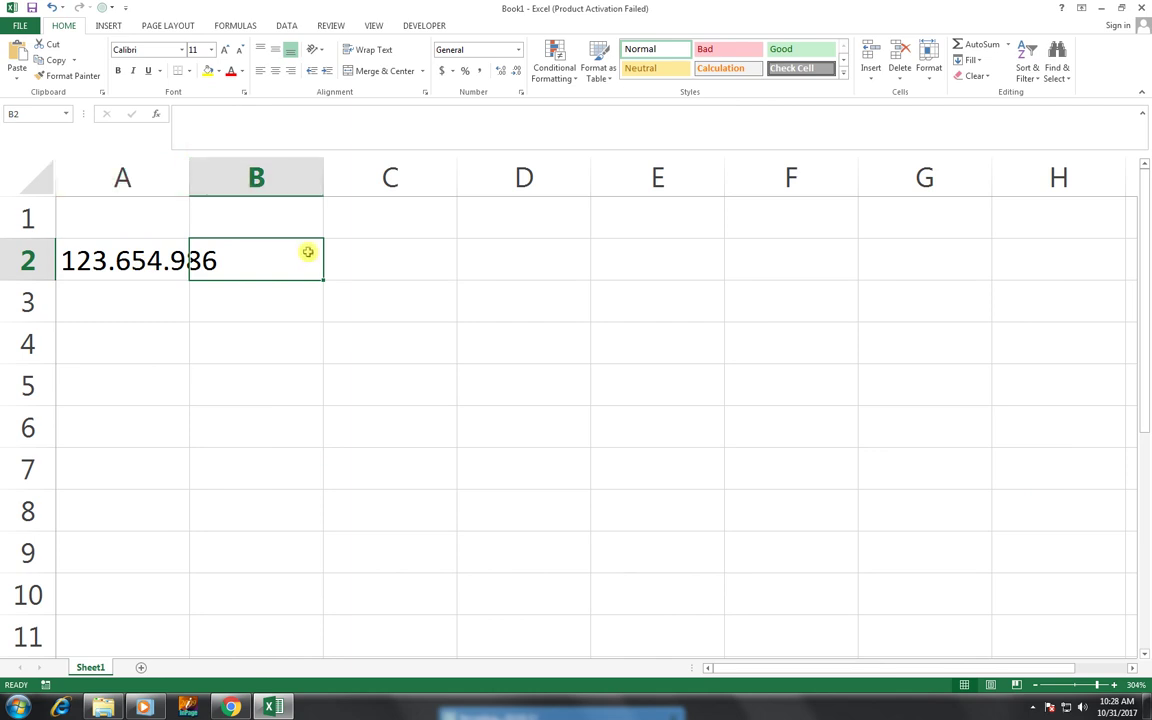
# Enter =SUBSTITUTE(A2,".","-") in cell C2 to replace the dots in A2 with hyphens.
pyautogui.press('Right')
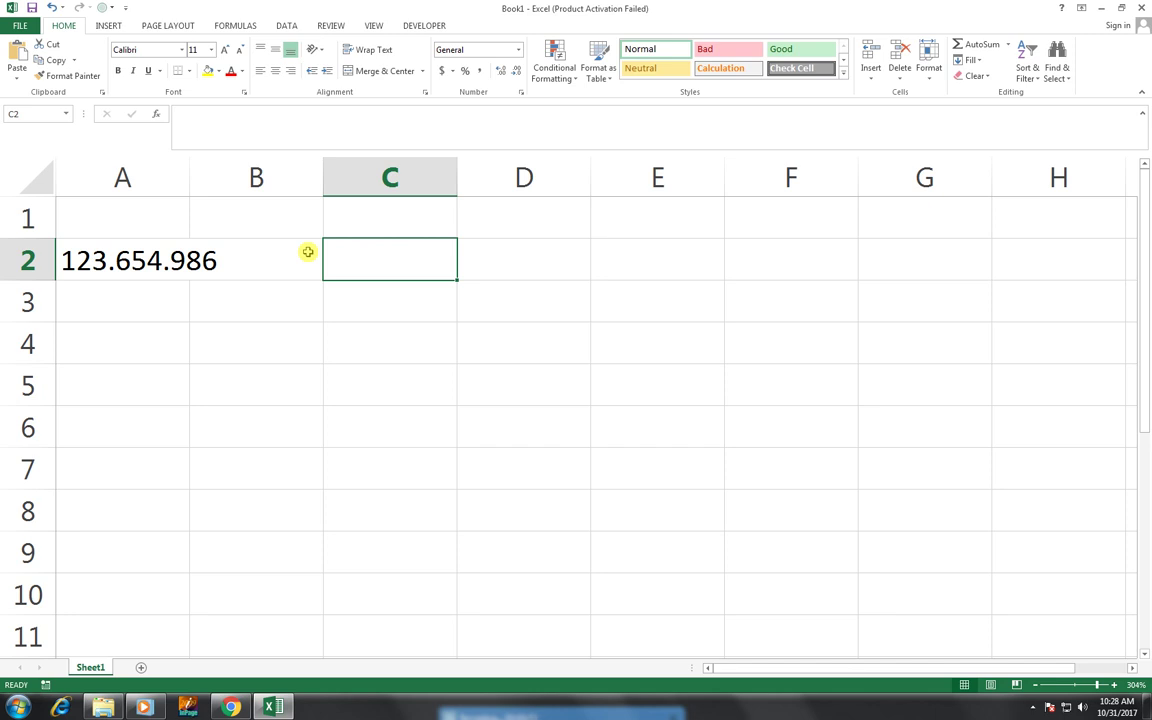
pyautogui.write('=SU')
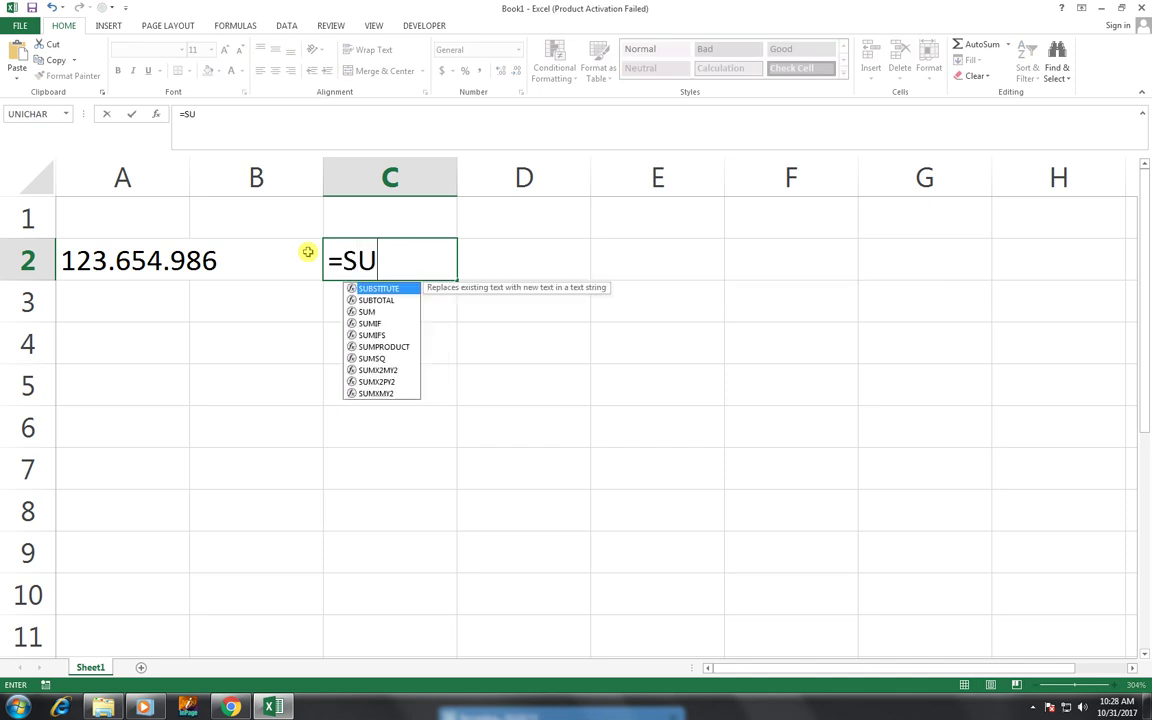
pyautogui.write('B')
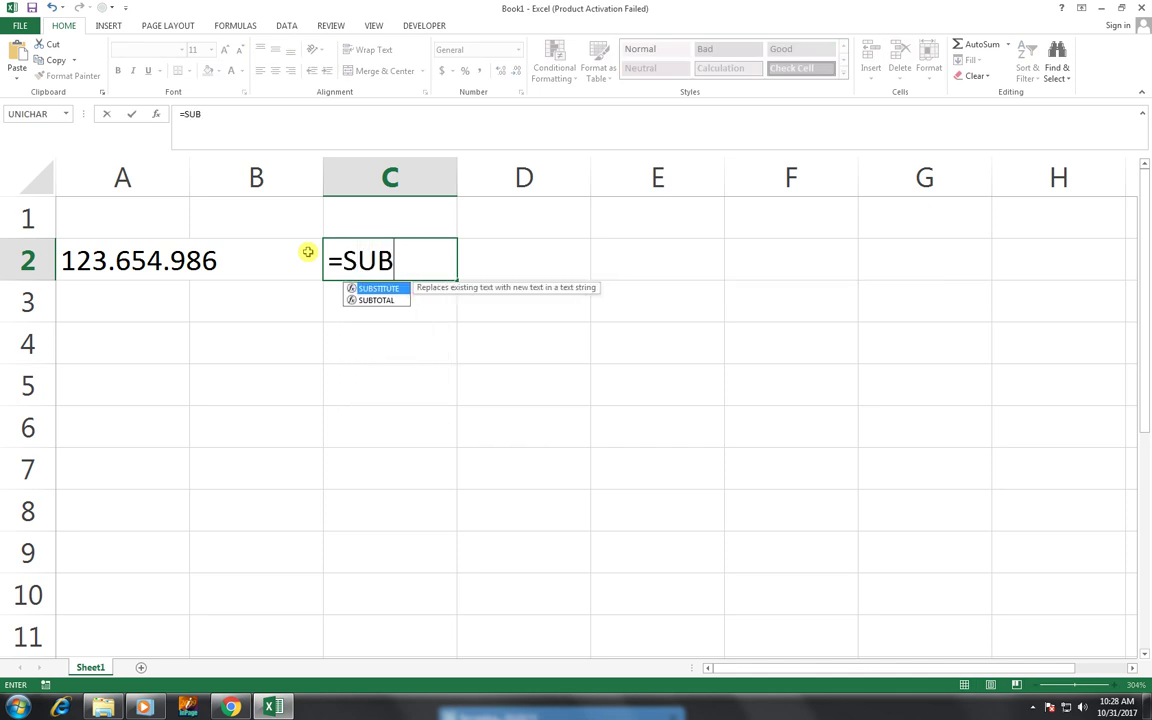
pyautogui.press('Tab')
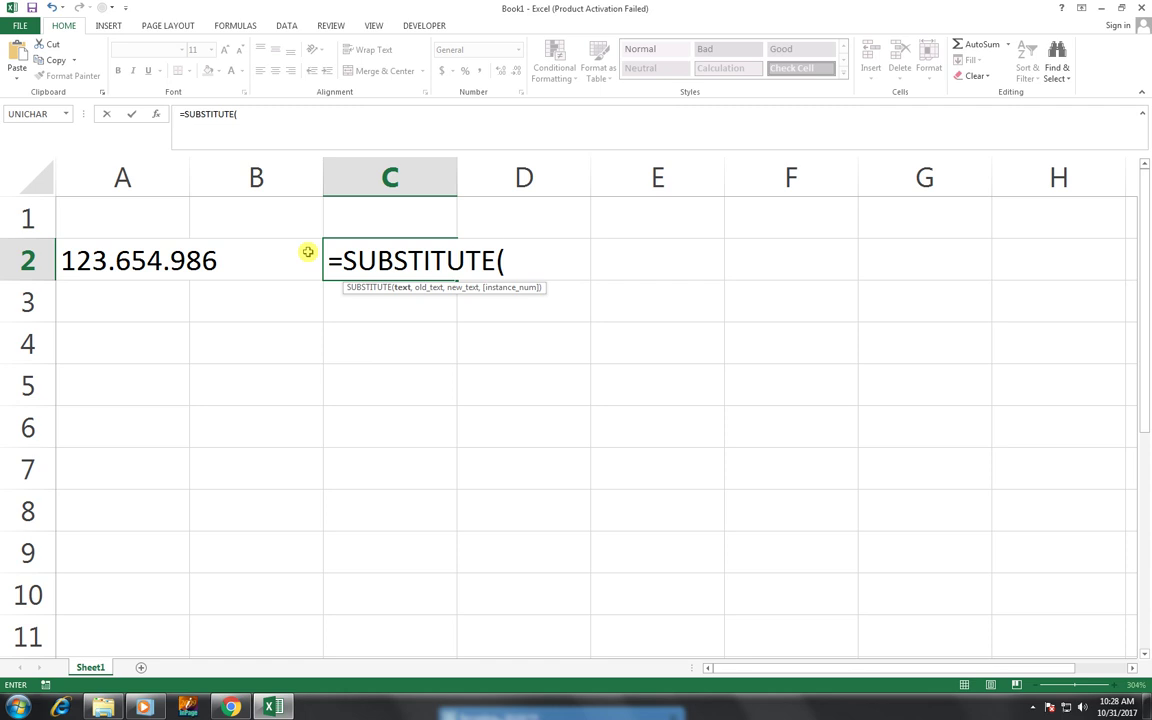
pyautogui.click(308, 252)
pyautogui.press('Left')
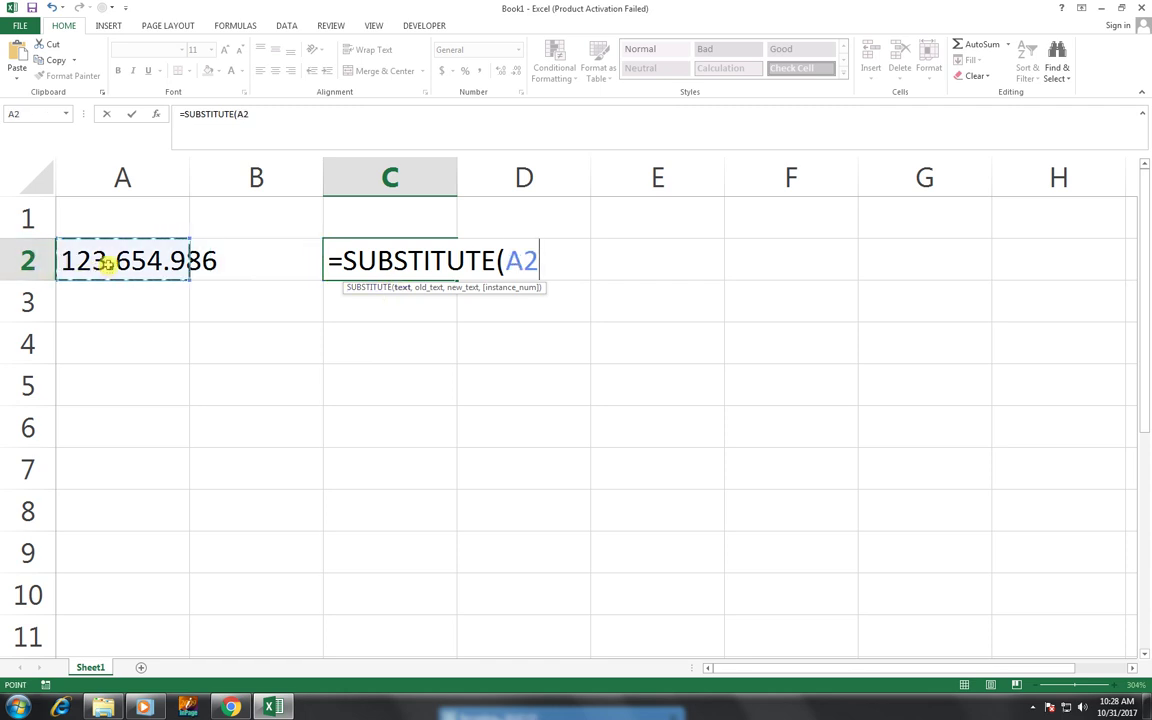
pyautogui.write(',"')
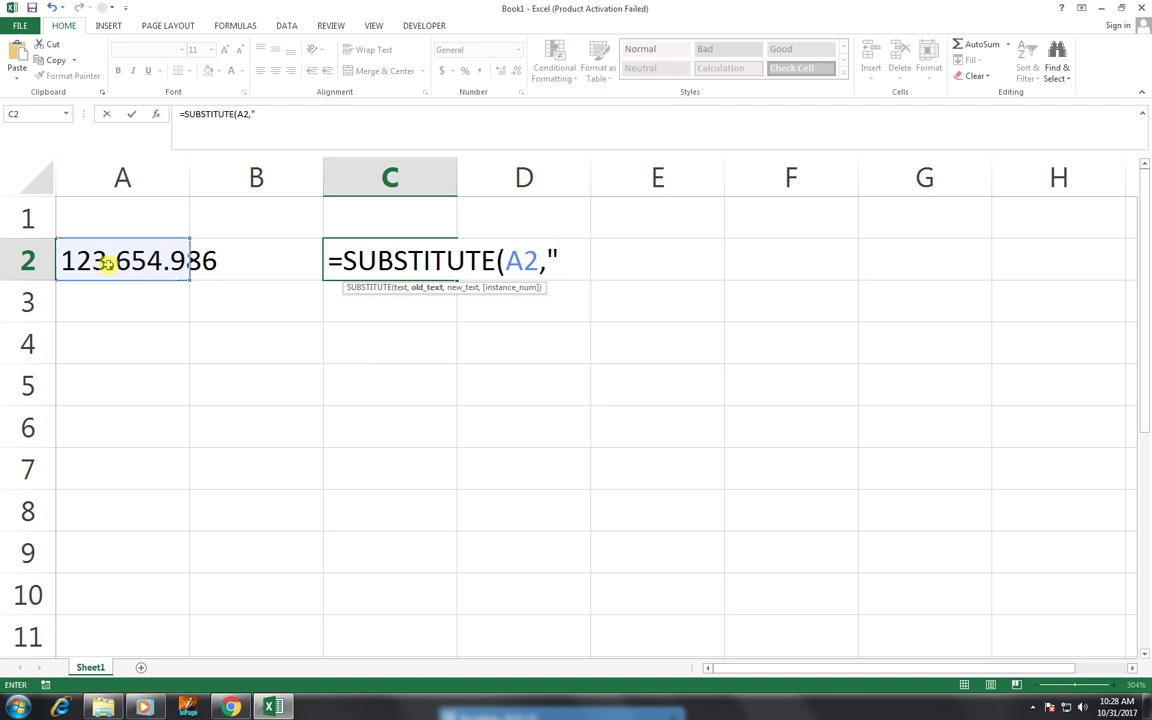
pyautogui.write('.",')
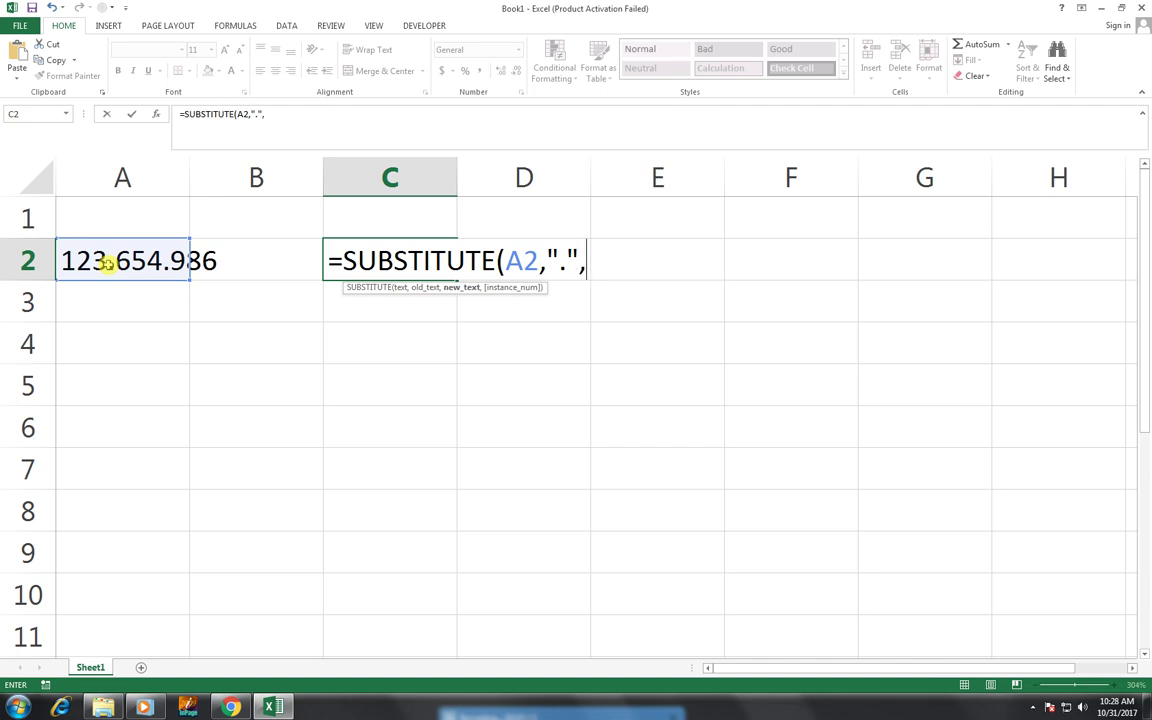
pyautogui.write('"-")')
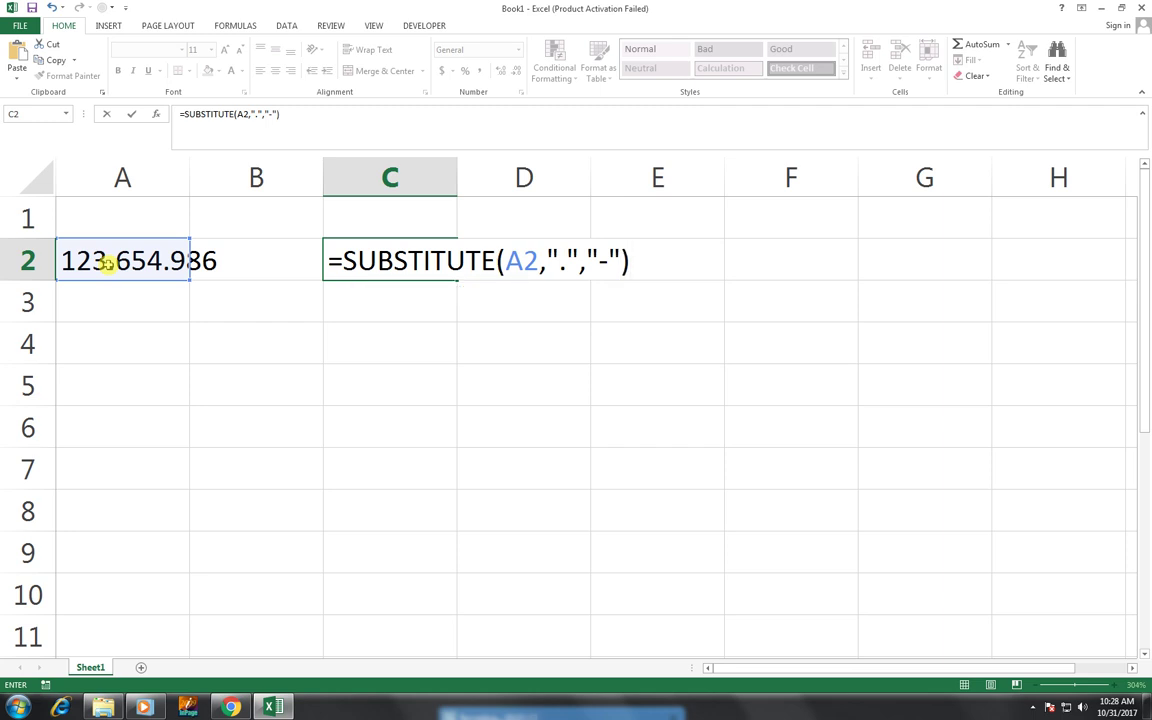
pyautogui.press('Return')
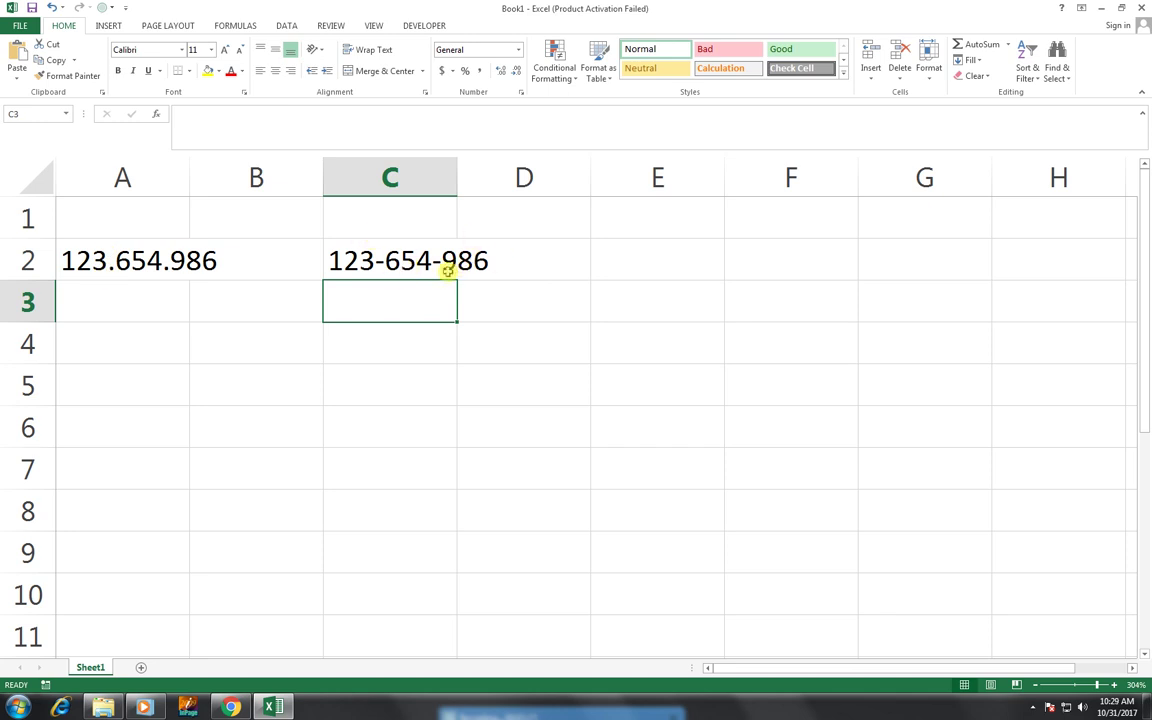
# Enter an uppercase A in cell A4 and a lowercase a in cell A5.
pyautogui.click(109, 350)
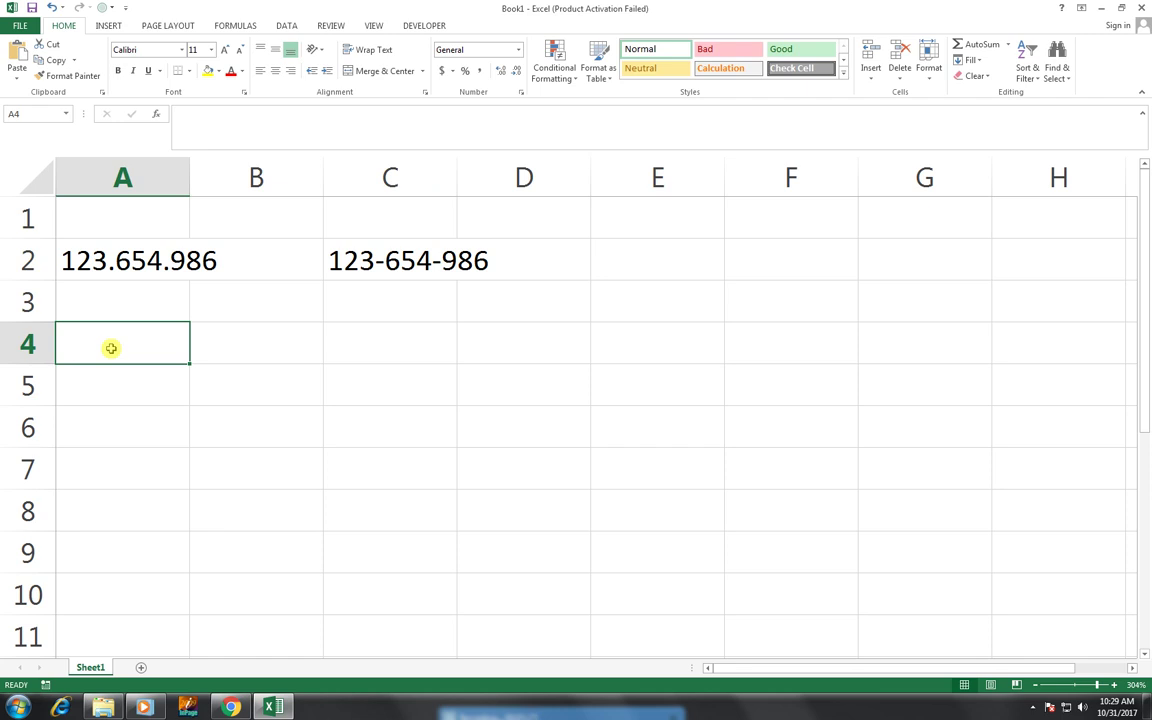
pyautogui.write('A')
pyautogui.press('Tab')
pyautogui.press('Return')
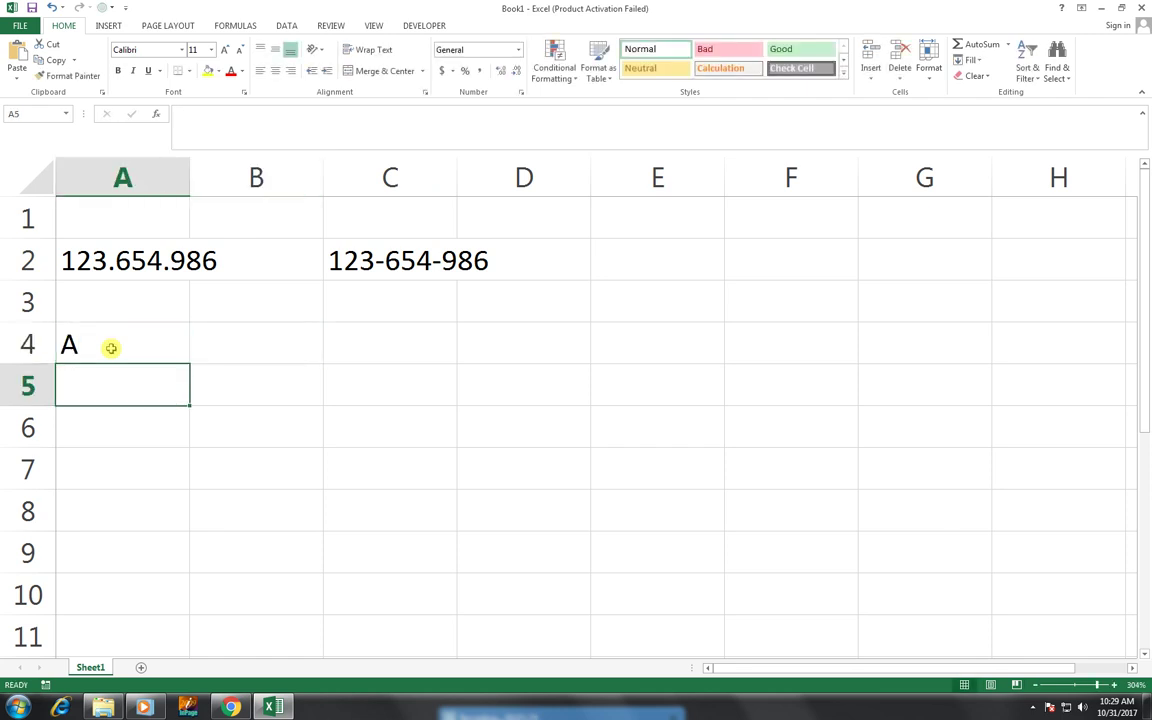
pyautogui.write('A')
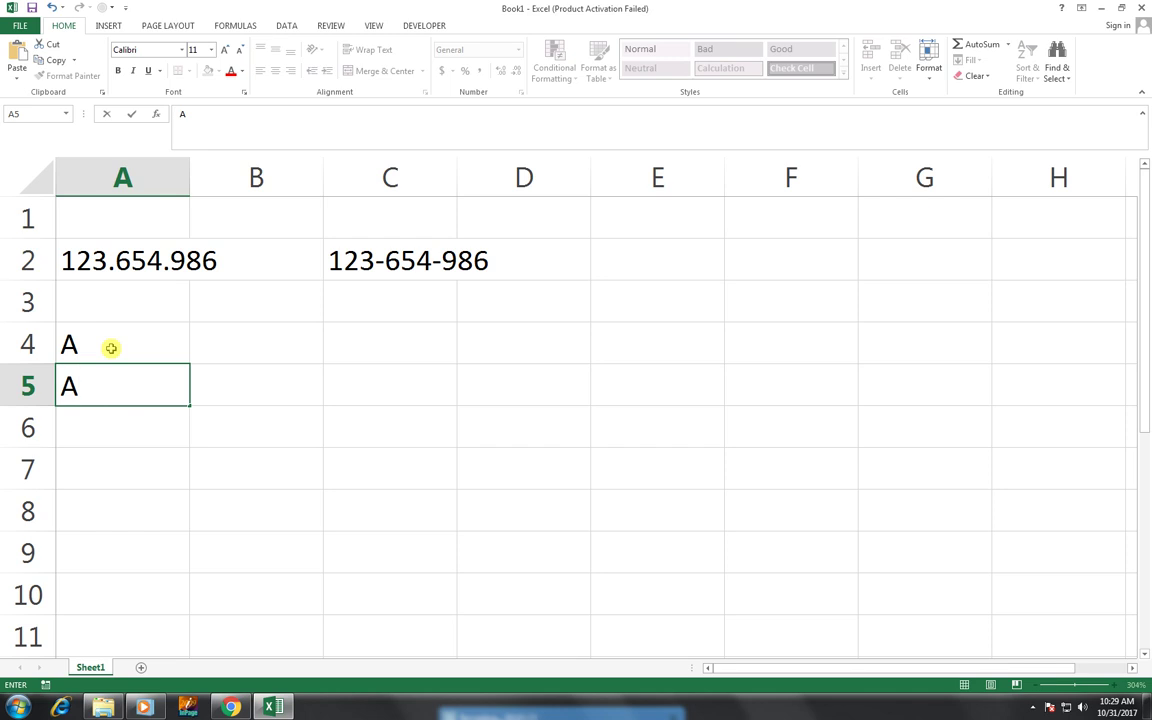
pyautogui.press('BackSpace')
pyautogui.write('a')
pyautogui.press('Tab')
pyautogui.press('Up')
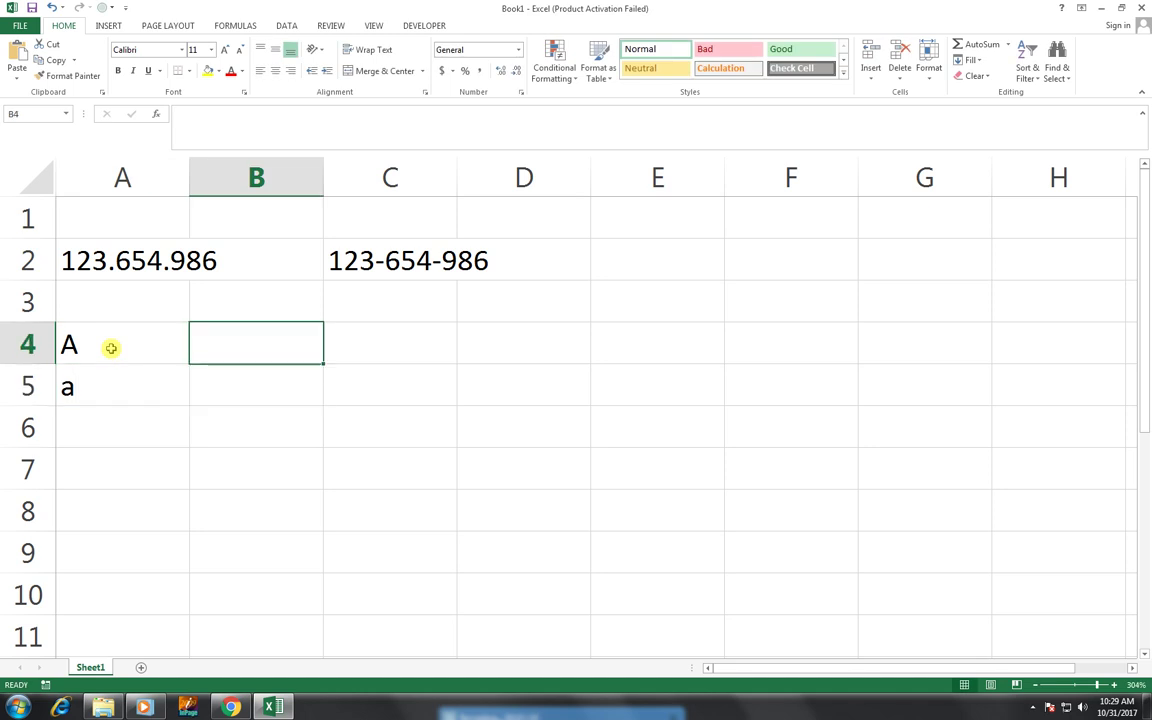
pyautogui.press('Down')
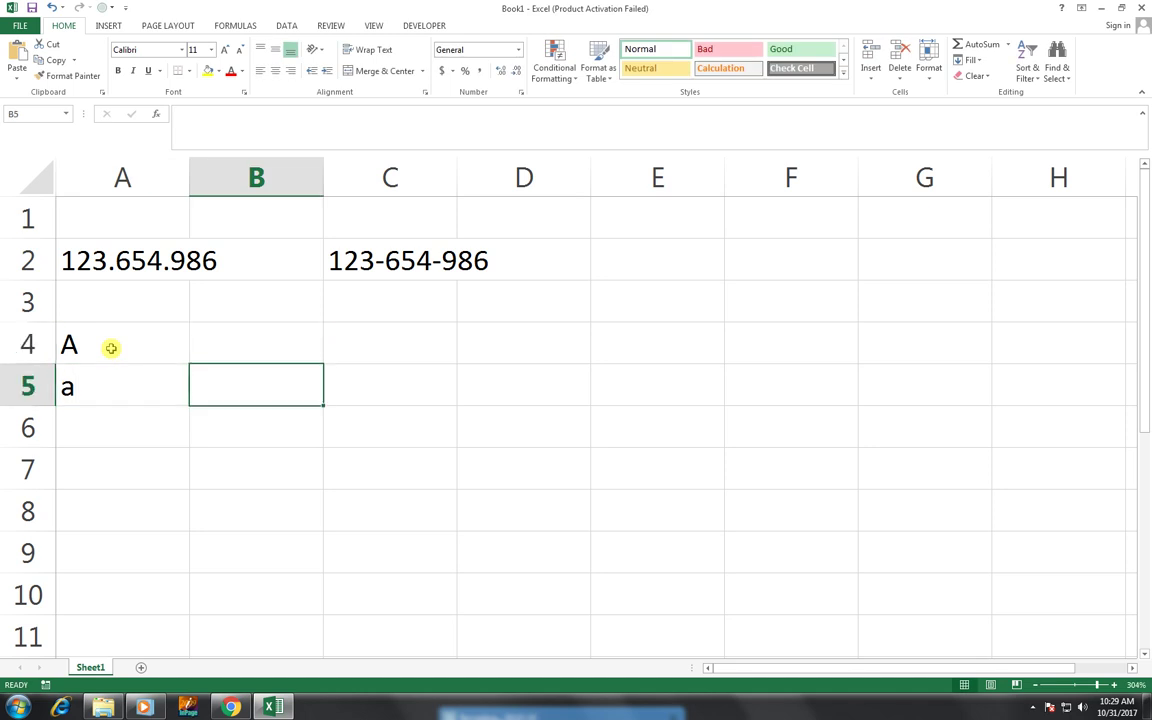
pyautogui.press('Left')
pyautogui.hotkey('ctrl', 'c')
pyautogui.press('Up')
pyautogui.press('Right')
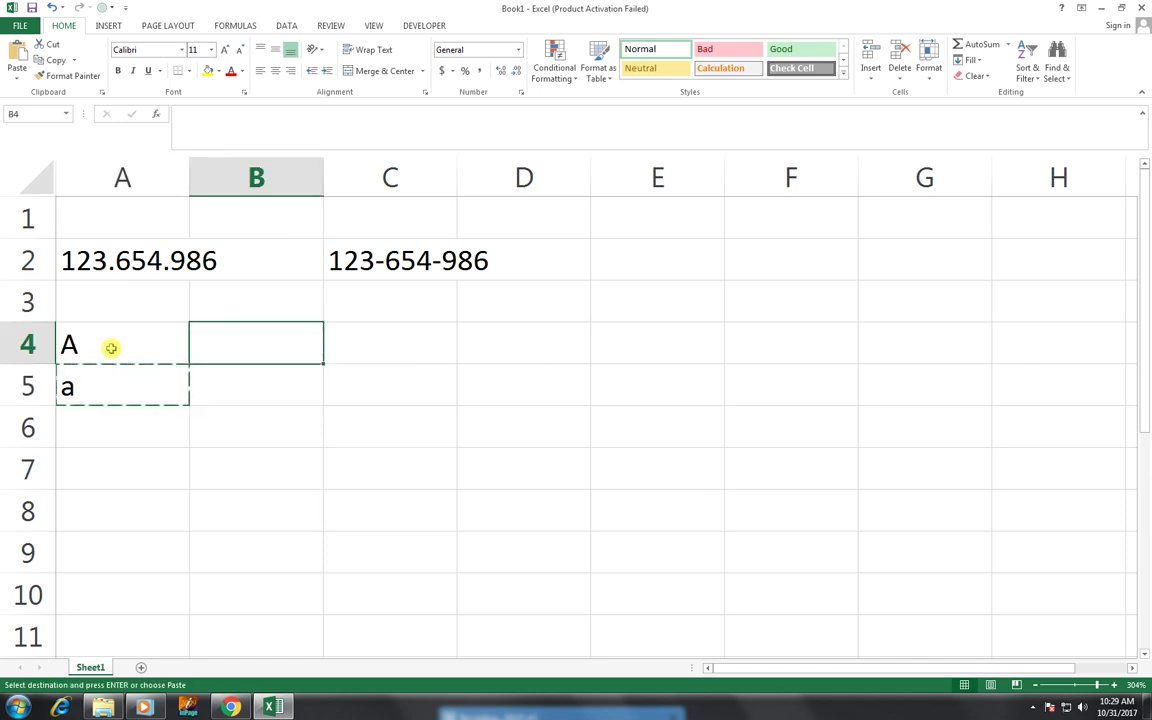
pyautogui.hotkey('ctrl', 'c')
# Move the lowercase a from cell A5 to cell B4, beside the uppercase A.
pyautogui.press('Down')
pyautogui.press('Left')
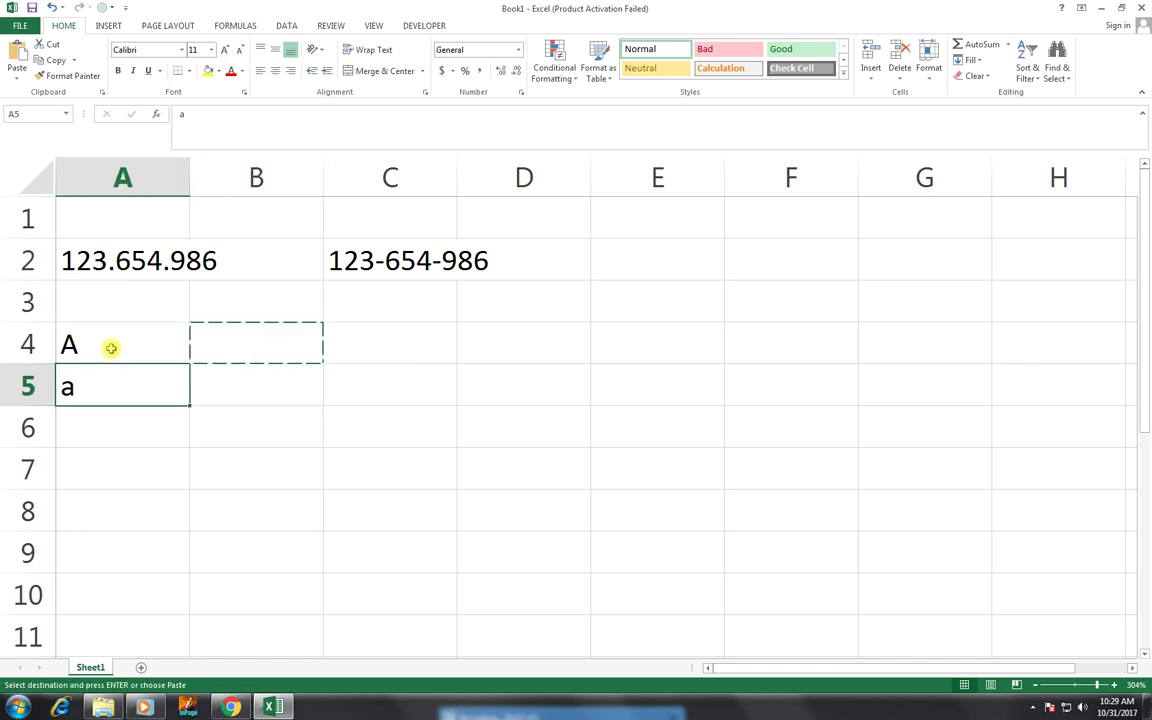
pyautogui.hotkey('ctrl', 'x')
pyautogui.press('Up')
pyautogui.press('Right')
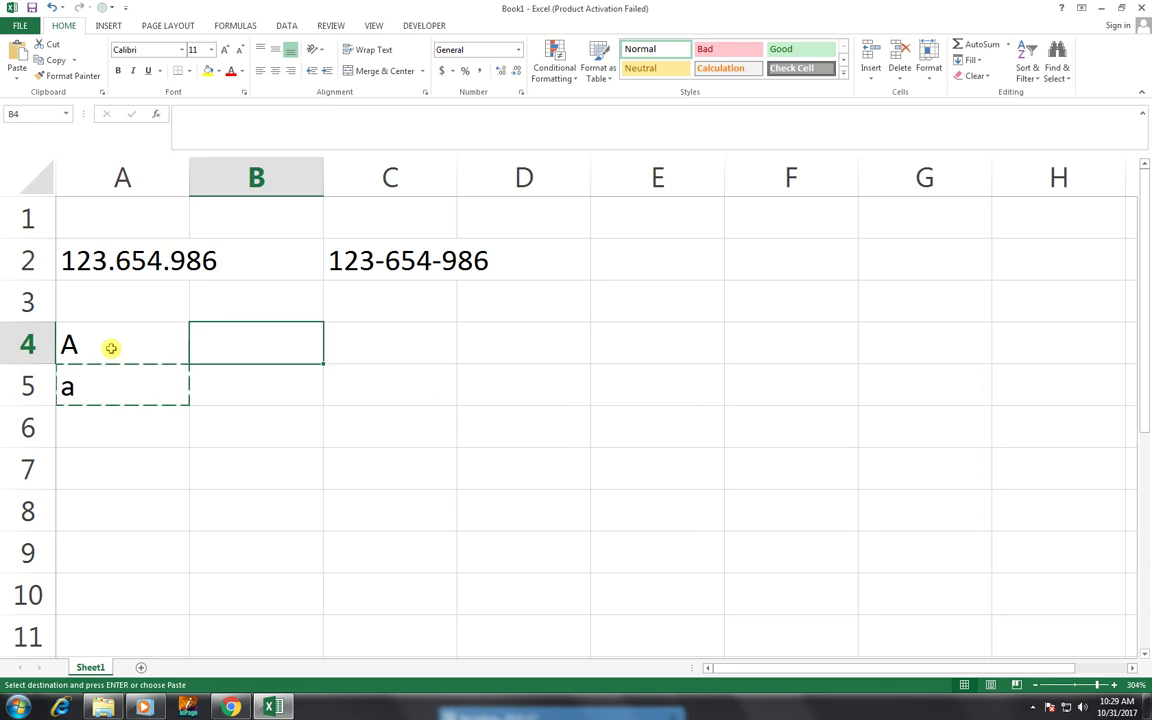
pyautogui.hotkey('ctrl', 'v')
# Enter the comparison formula =A4=B4 in cell C4.
pyautogui.press('Right')
pyautogui.write('=')
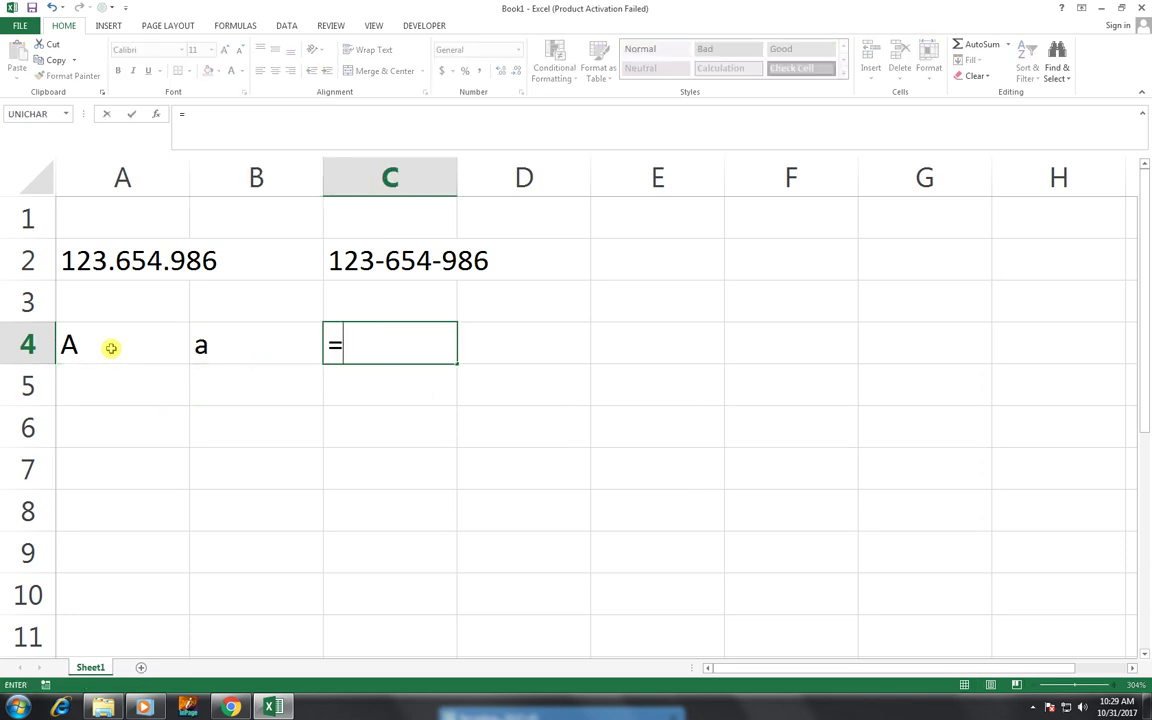
pyautogui.click(111, 348)
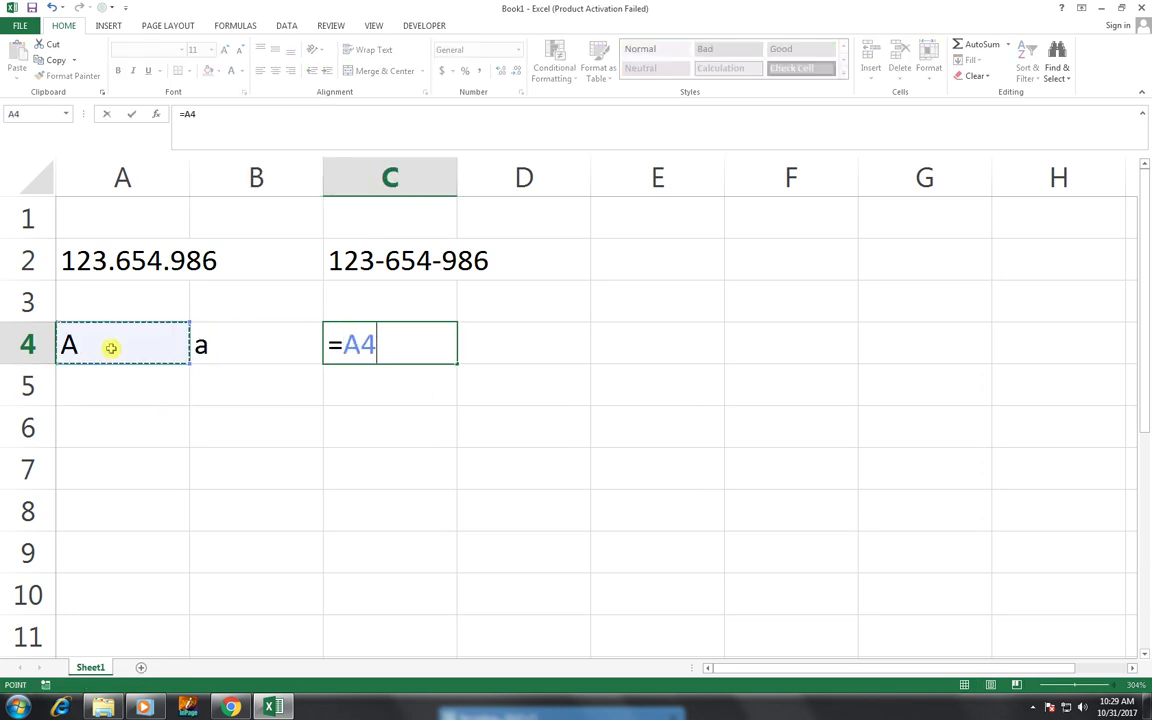
pyautogui.write('=')
pyautogui.press('Left')
pyautogui.press('Return')
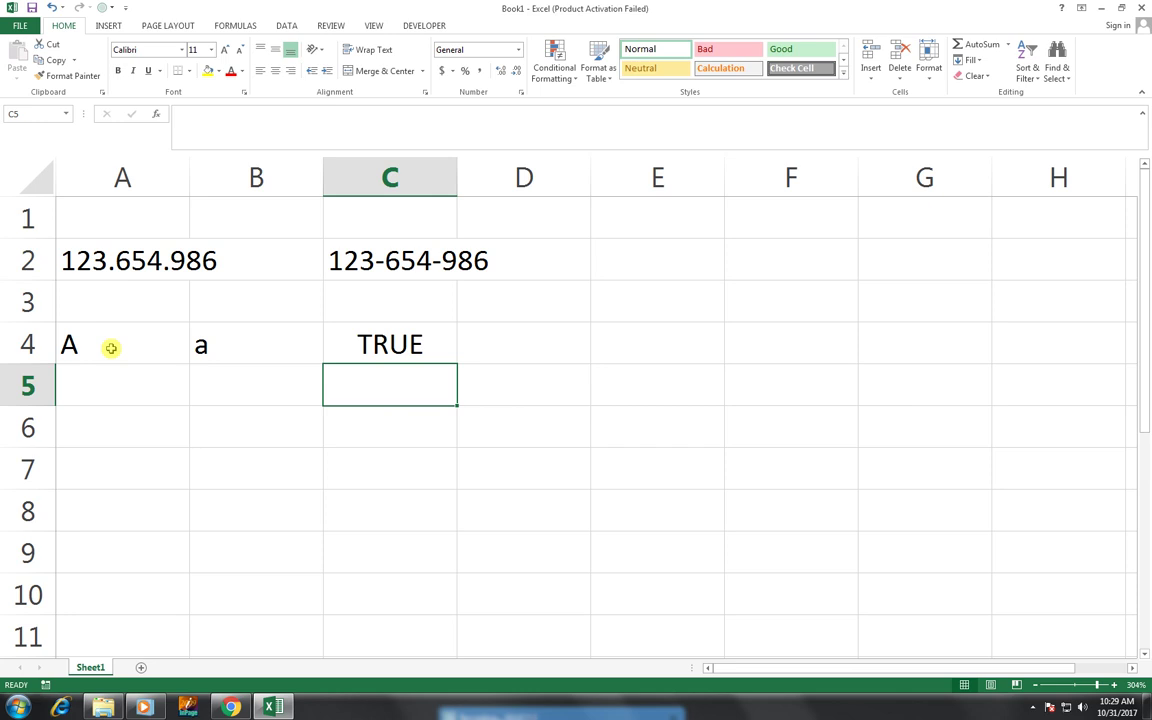
# Enter =EXACT(A4,B4) in cell D4 to compare the two letters case-sensitively.
pyautogui.press('Right')
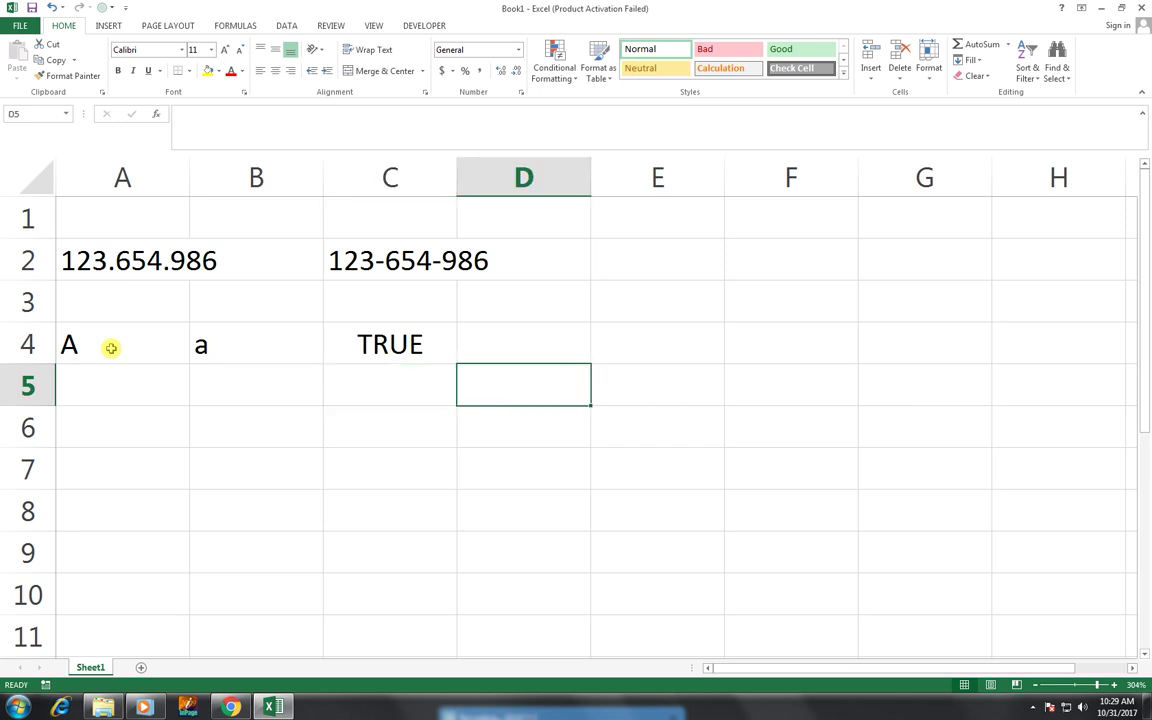
pyautogui.press('Up')
pyautogui.write('exc')
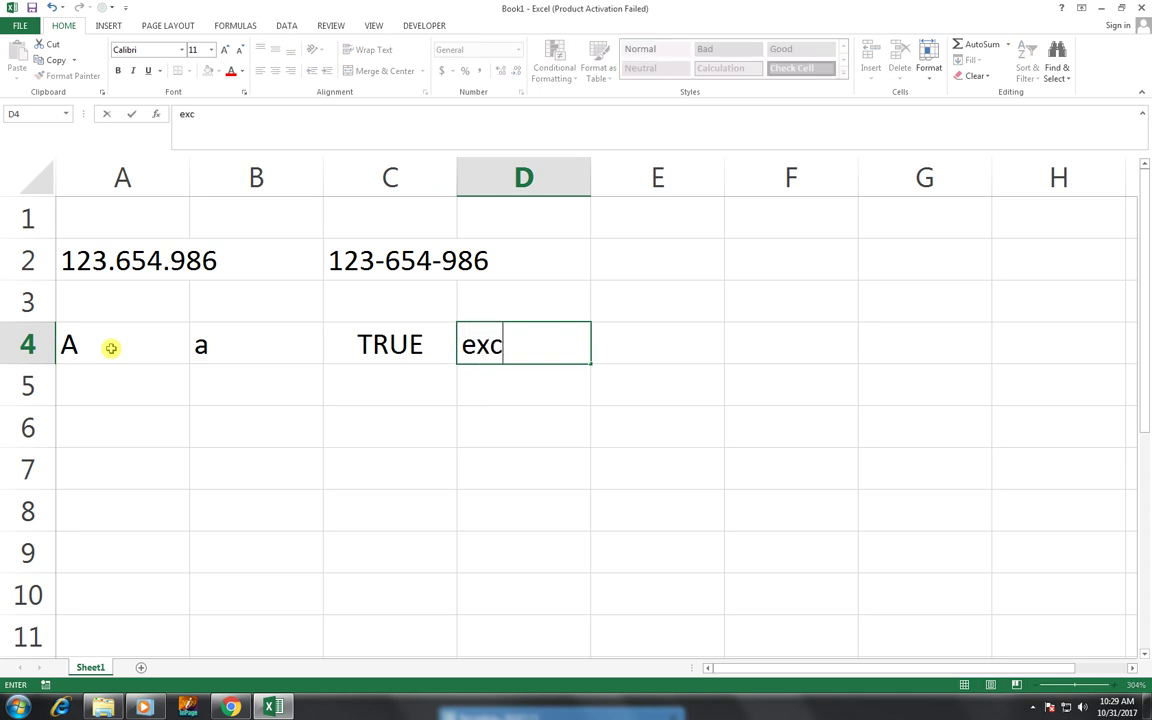
pyautogui.press('BackSpace')
pyautogui.press('BackSpace')
pyautogui.press('BackSpace')
pyautogui.write('=exc')
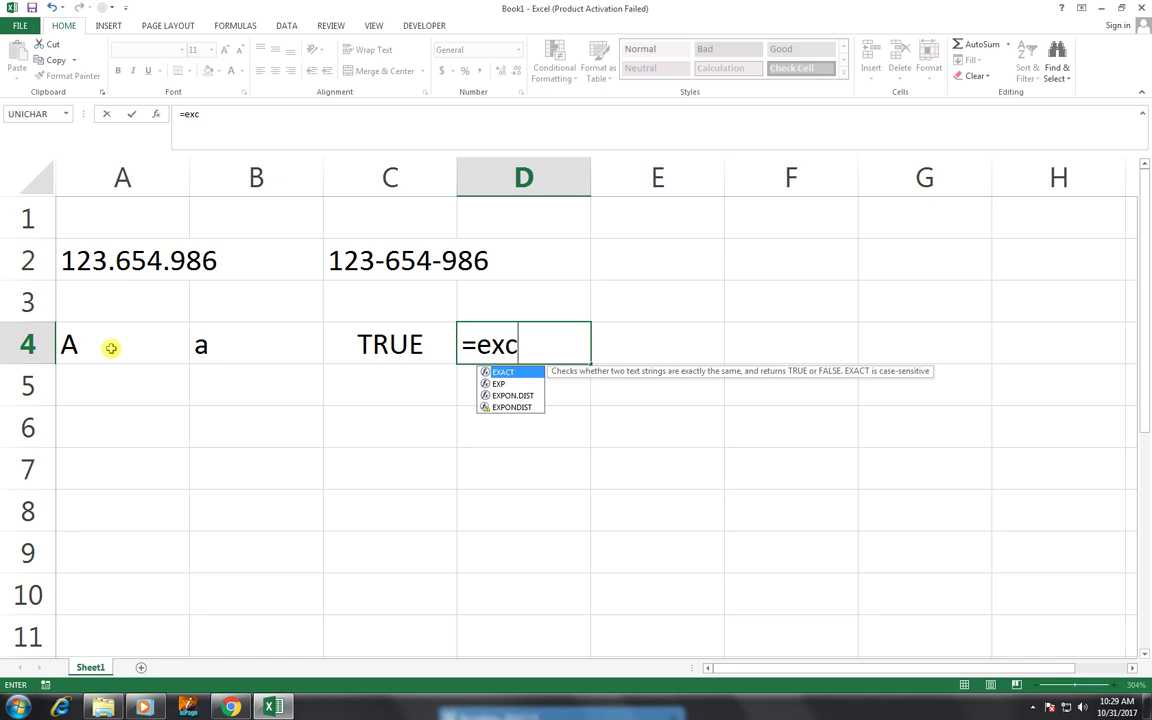
pyautogui.press('BackSpace')
pyautogui.press('Tab')
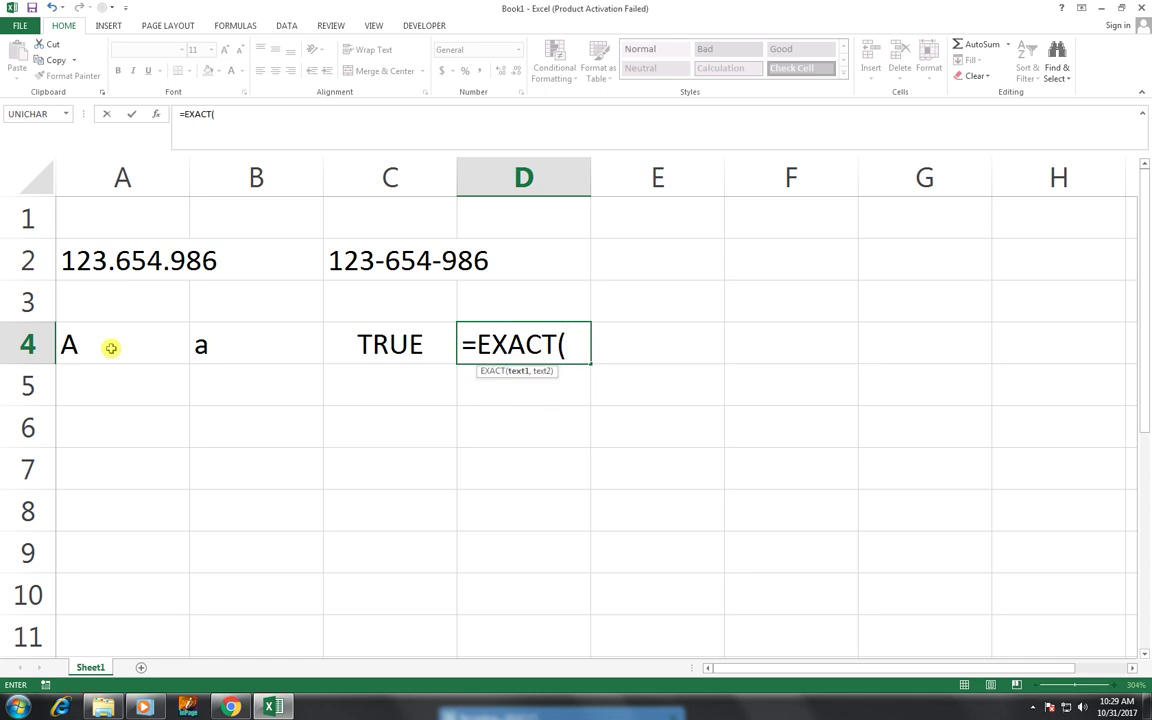
pyautogui.press('Left')
pyautogui.press('Left')
pyautogui.press('Left')
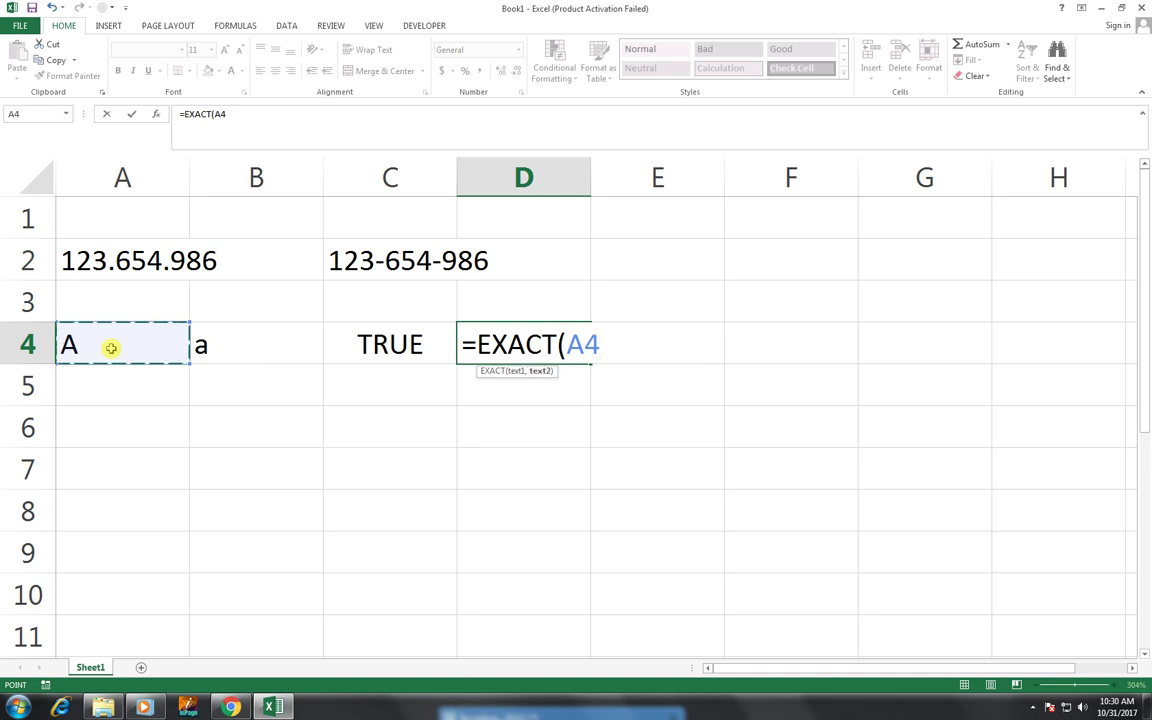
pyautogui.write(',')
pyautogui.press('Left')
pyautogui.press('Left')
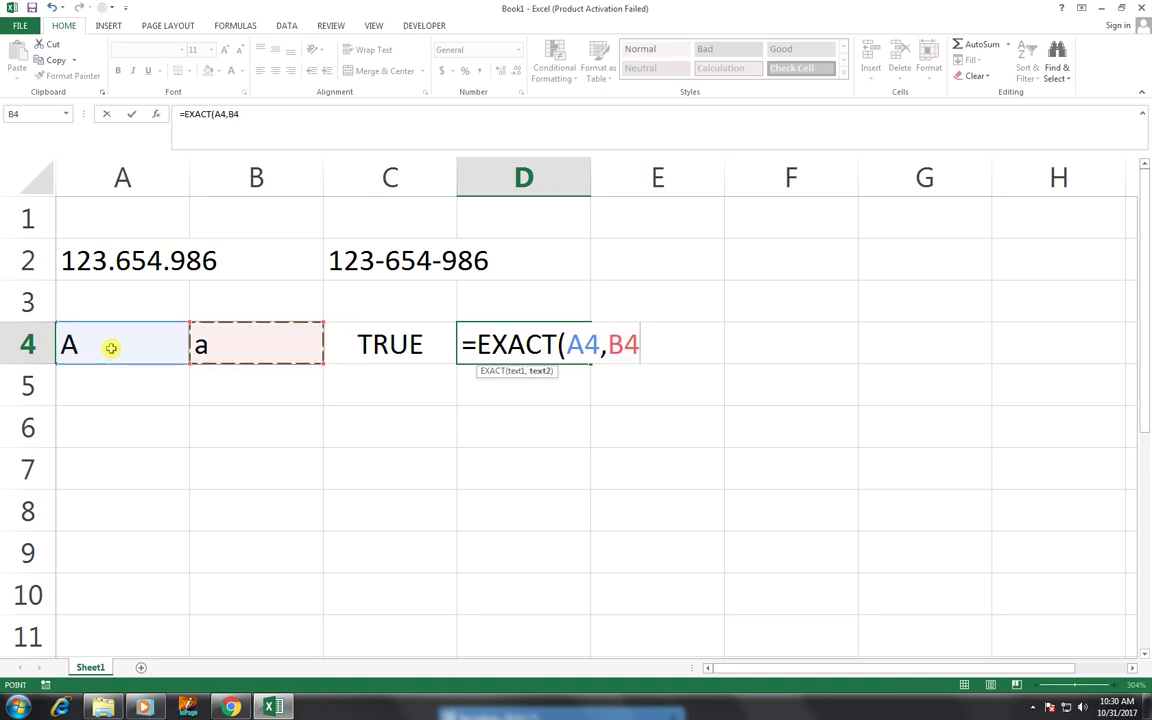
pyautogui.write(')')
pyautogui.press('Return')
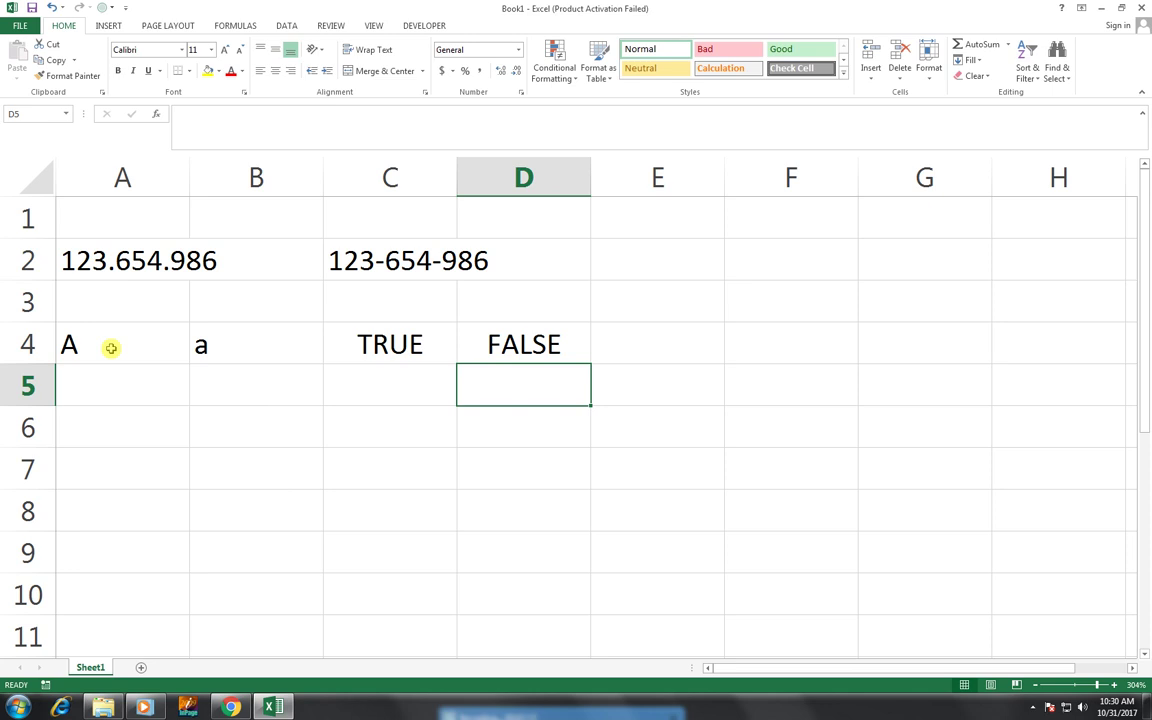
# Use the CODE function in cell A5 to return the character code of the letter in A4.
pyautogui.press('Up')
pyautogui.press('Down')
pyautogui.press('Left')
pyautogui.press('Left')
pyautogui.press('Left')
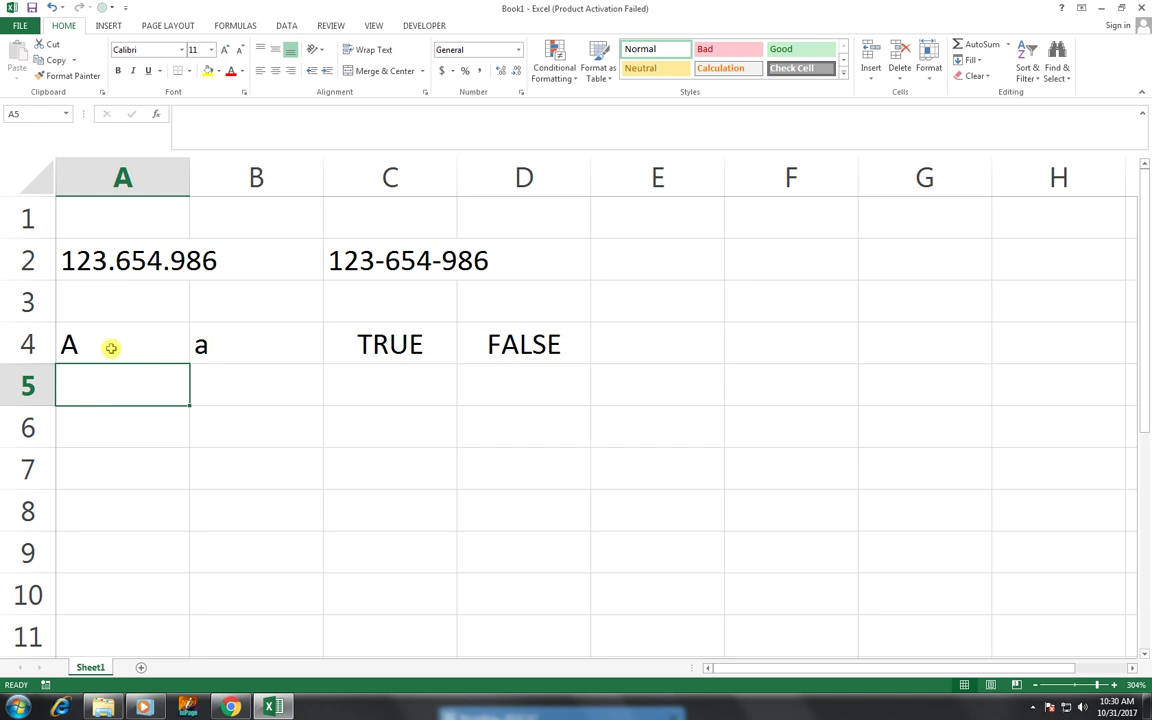
pyautogui.write('=')
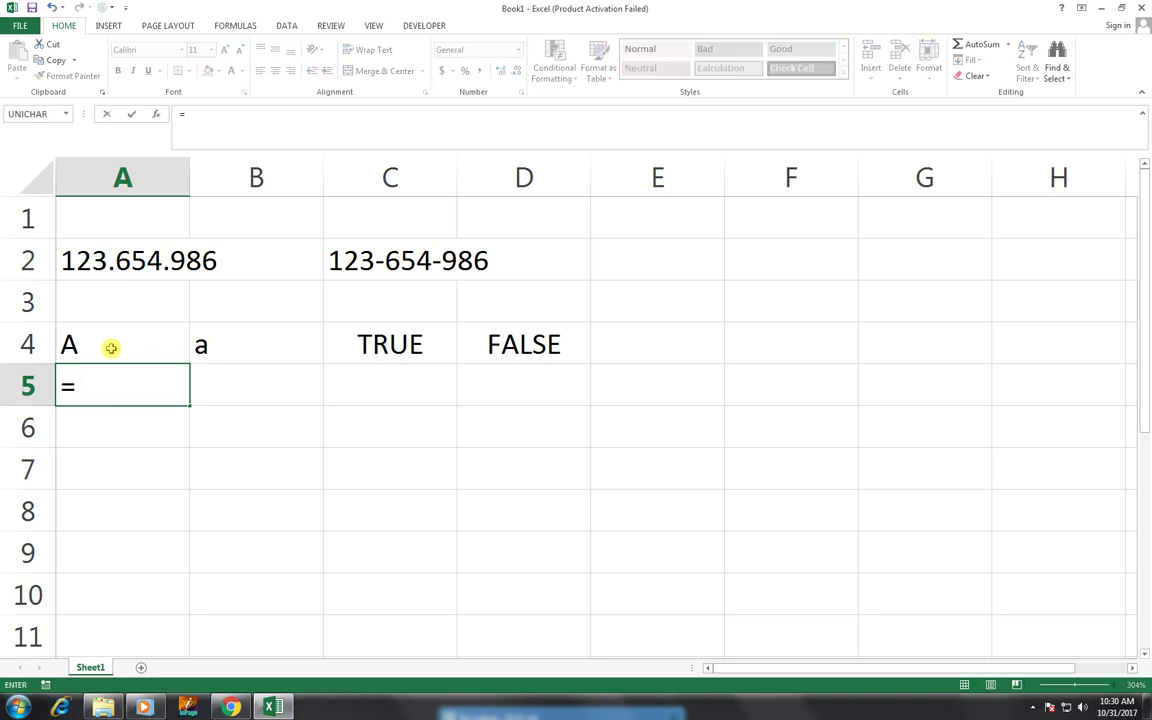
pyautogui.write('code(')
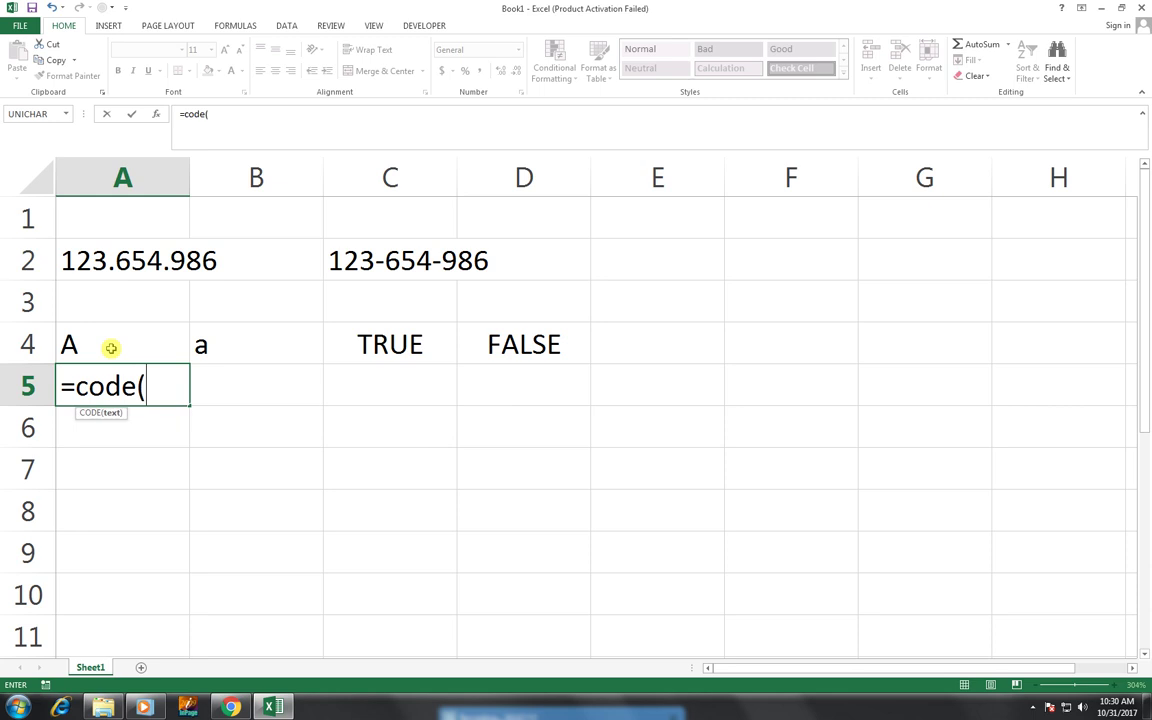
pyautogui.click(111, 348)
pyautogui.press('Return')
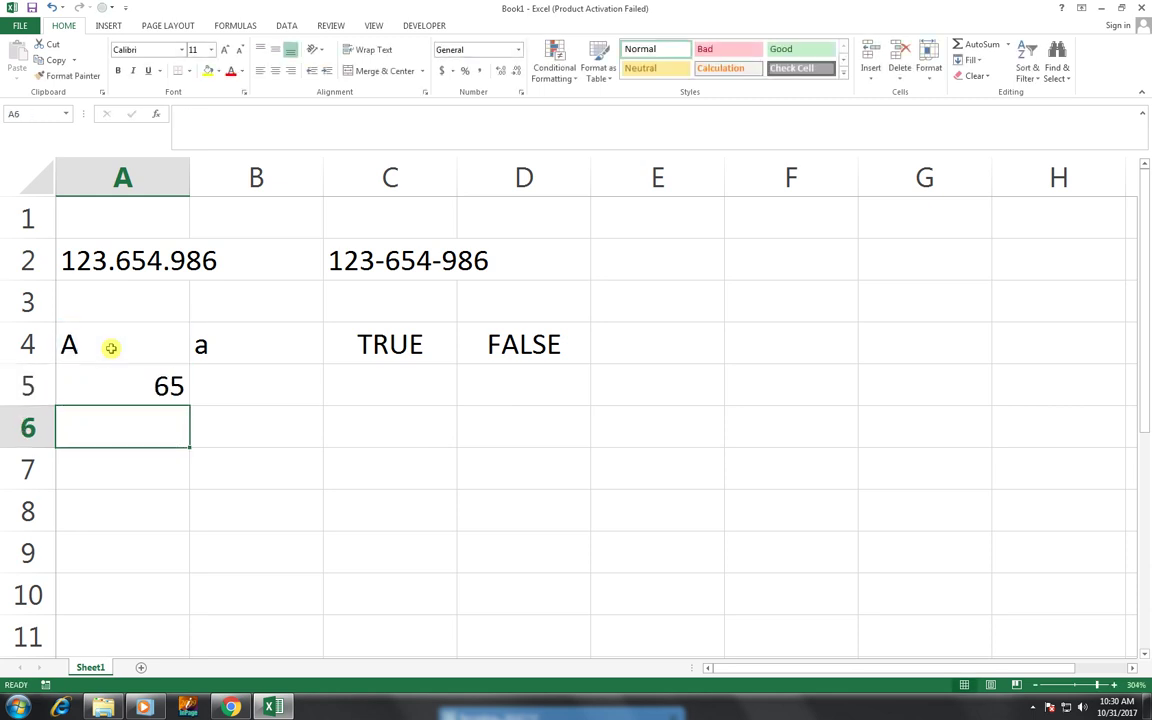
# Fill the CODE formula from cell A5 into B5 to get the lowercase letter's character code.
pyautogui.press('Up')
pyautogui.hotkey('shift', 'Right')
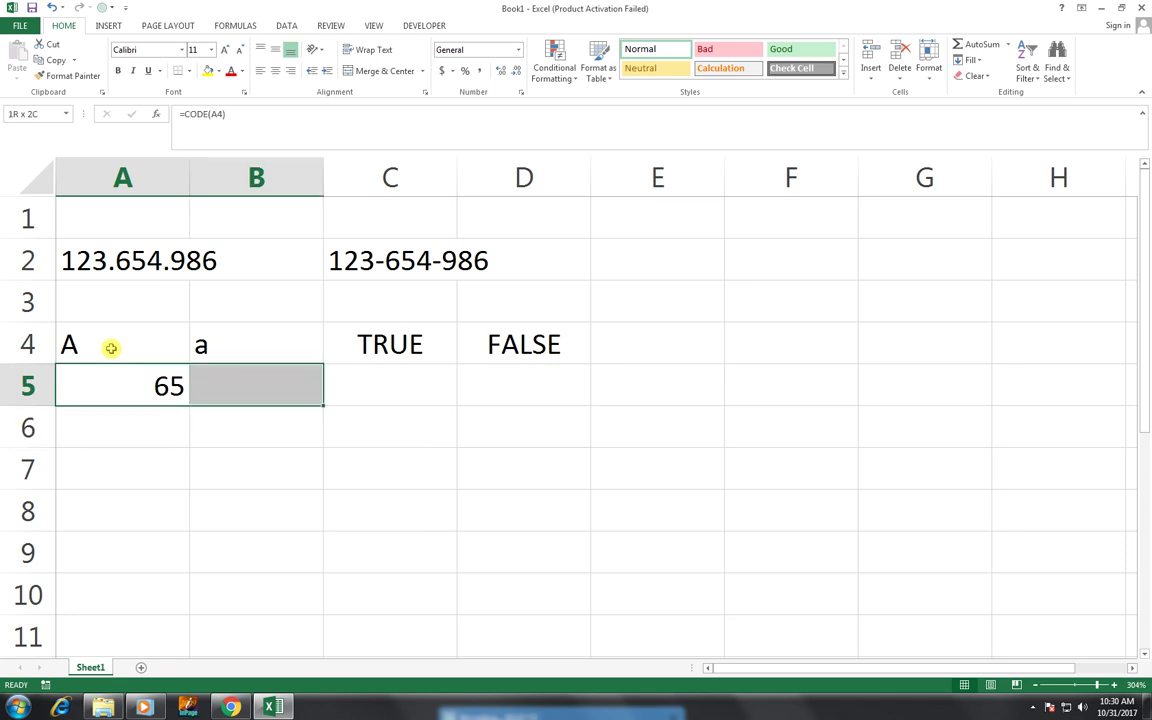
pyautogui.hotkey('ctrl', 'r')
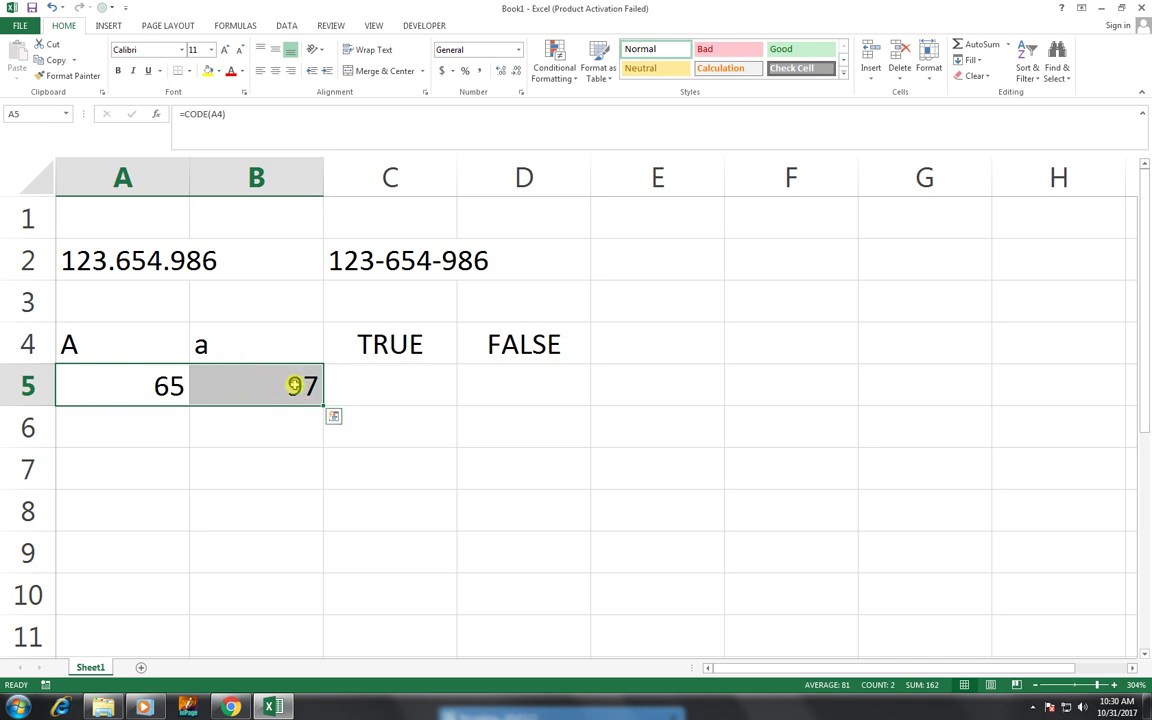
pyautogui.click(167, 459)
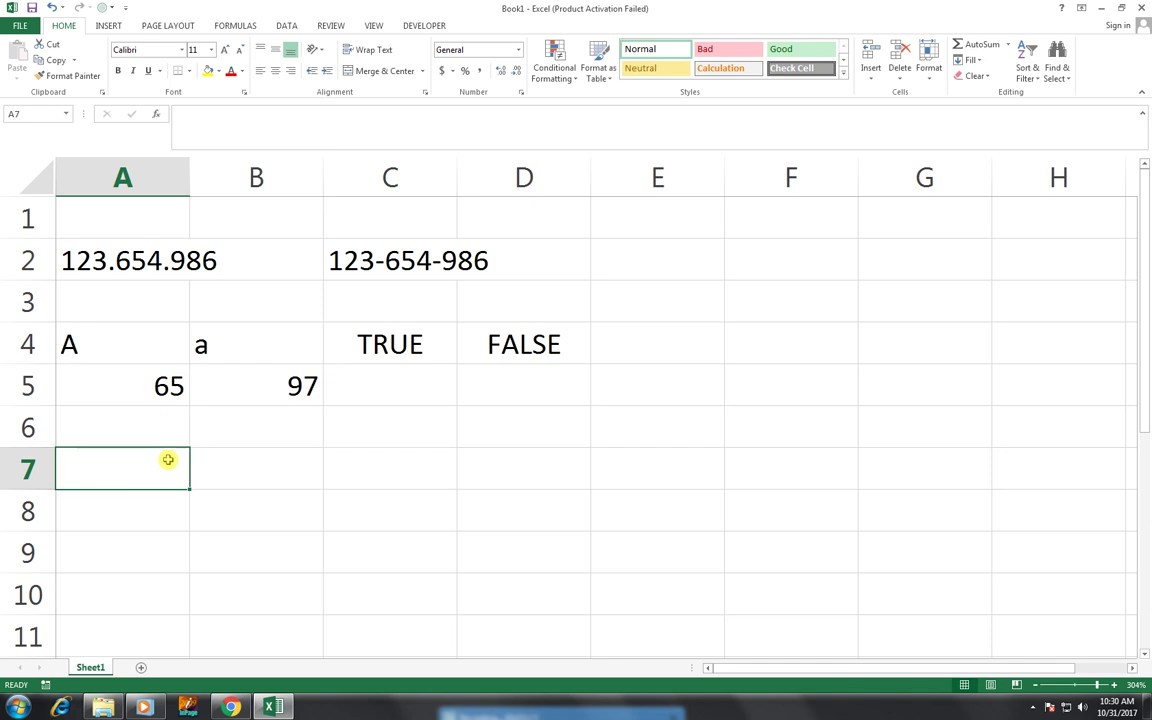
pyautogui.write('=c')
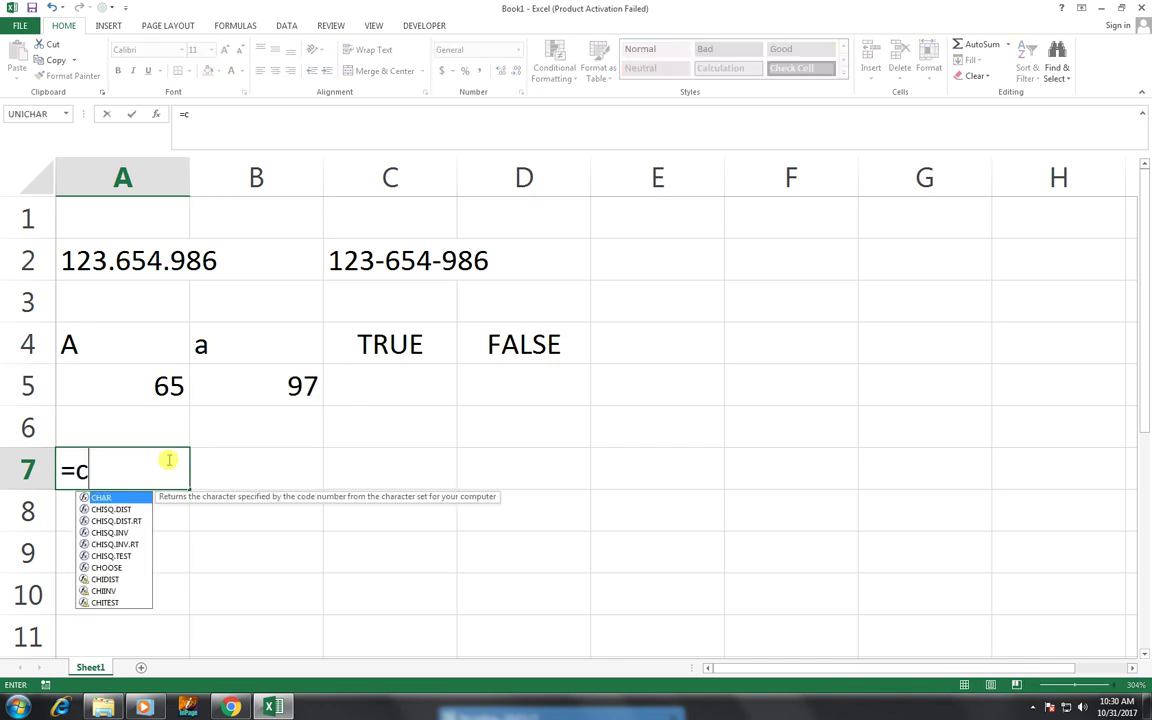
pyautogui.write('h')
pyautogui.press('Tab')
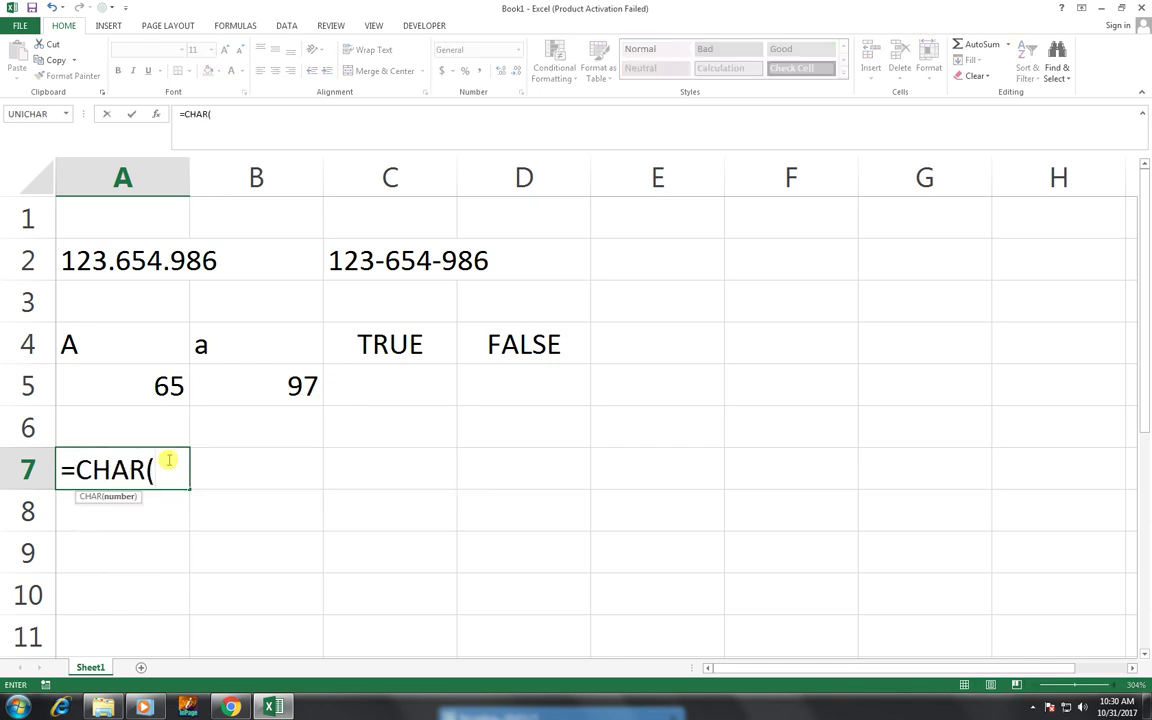
pyautogui.press('BackSpace')
pyautogui.press('BackSpace')
pyautogui.press('BackSpace')
pyautogui.press('BackSpace')
pyautogui.press('BackSpace')
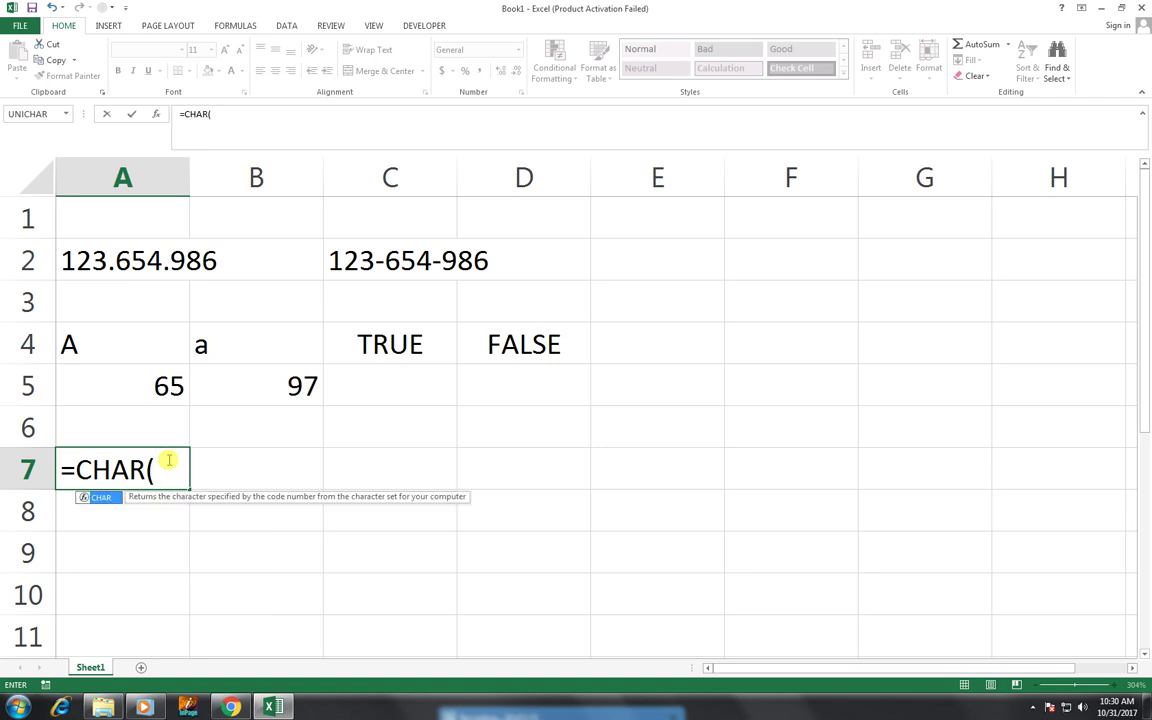
pyautogui.press('Escape')
# Enter =CHAR(A5) in cell A6 to convert the character code back into its letter.
pyautogui.press('Up')
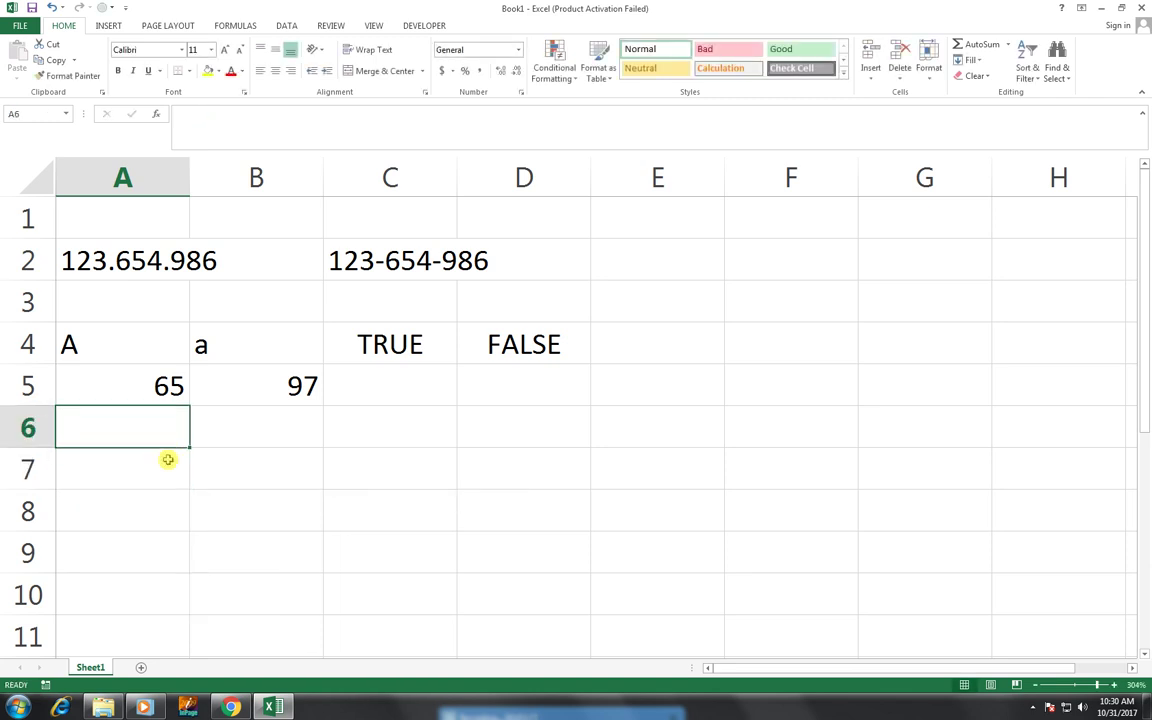
pyautogui.write('=char')
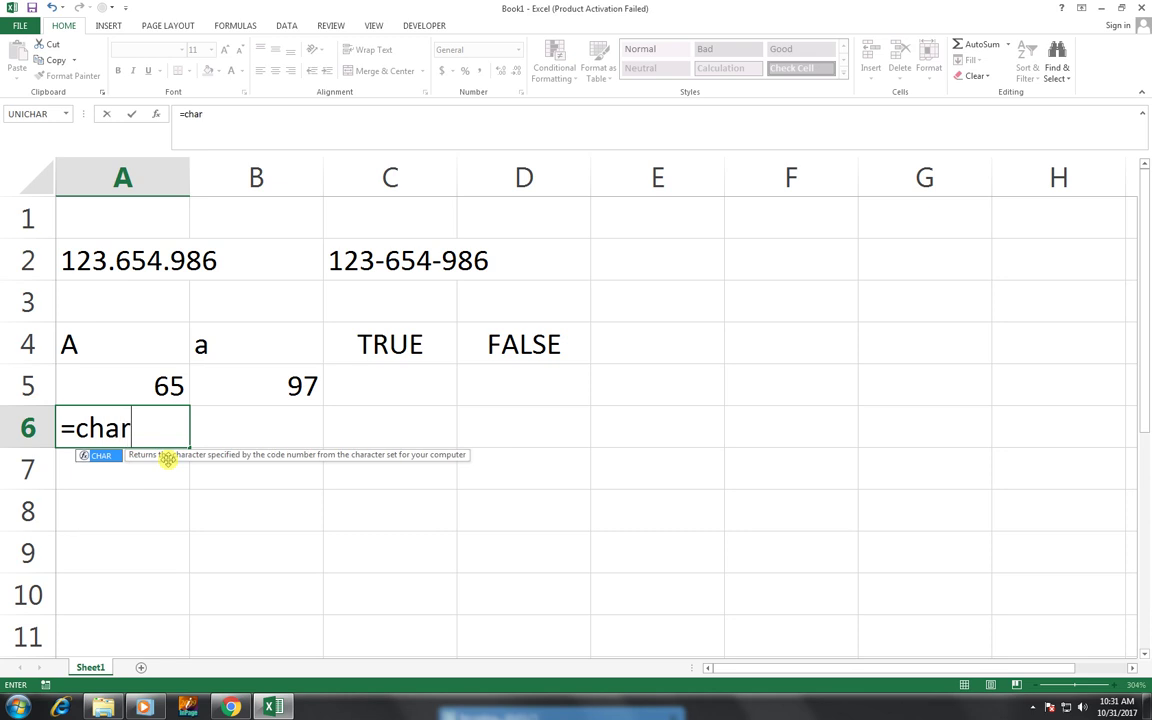
pyautogui.press('Tab')
pyautogui.press('Up')
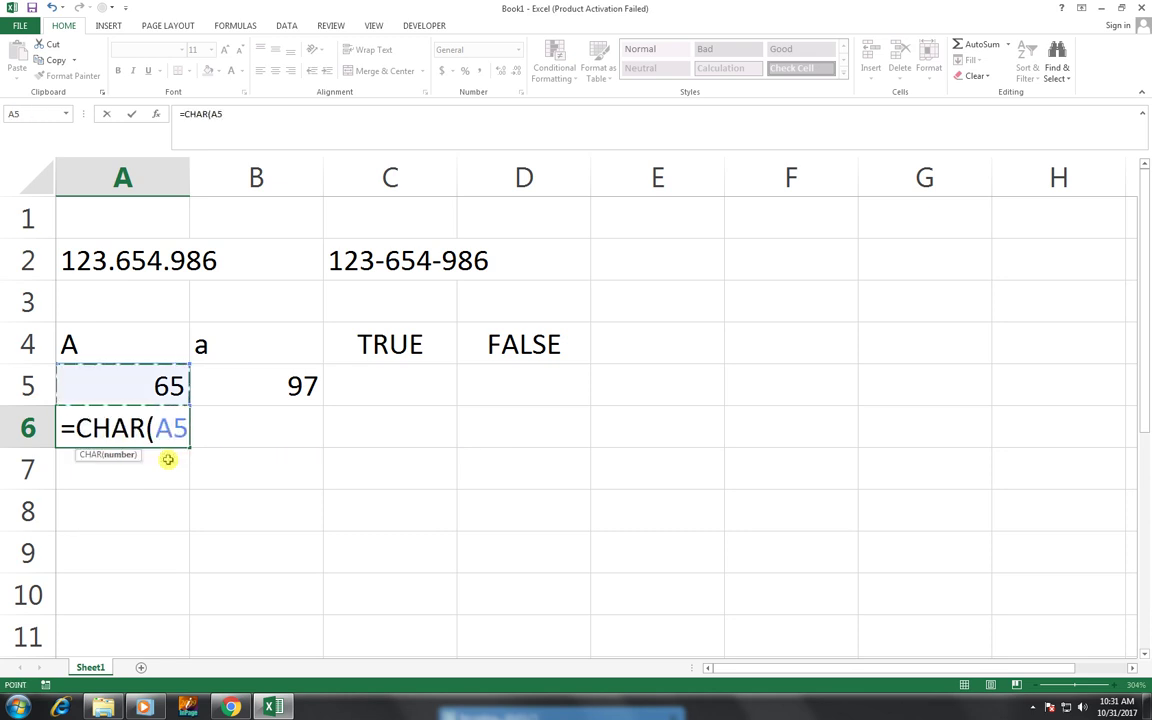
pyautogui.write(')')
pyautogui.press('Return')
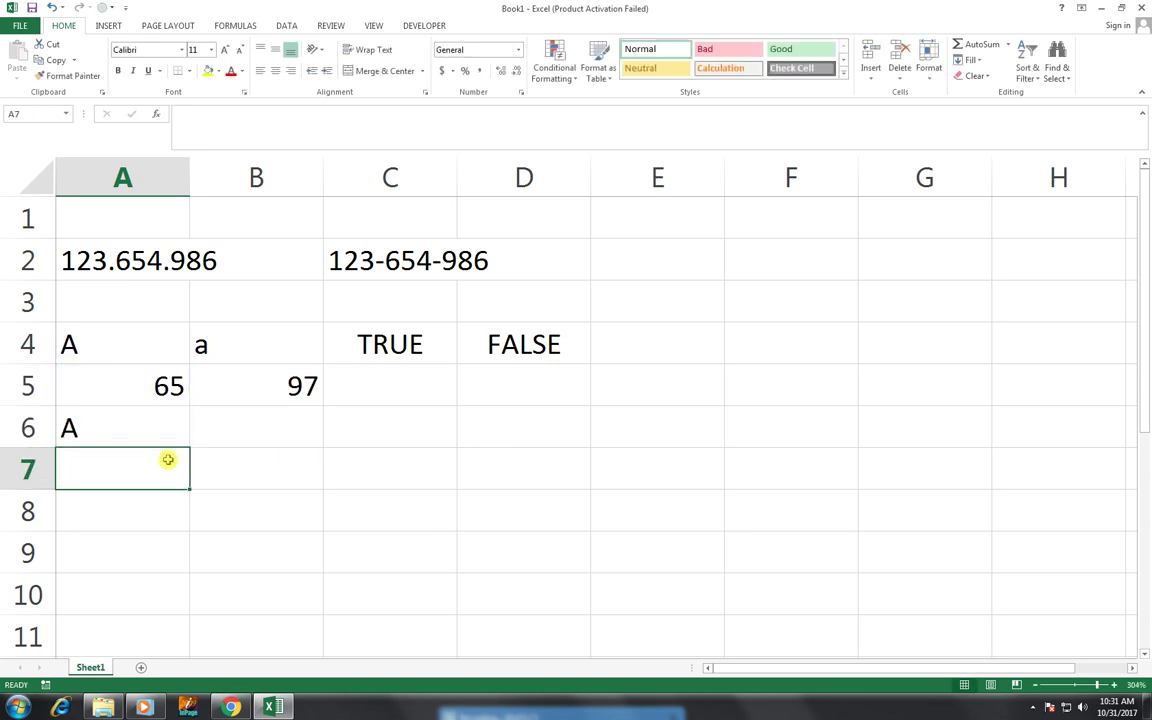
# Fill the CHAR formula from cell A6 into B6.
pyautogui.press('Up')
pyautogui.hotkey('shift', 'Right')
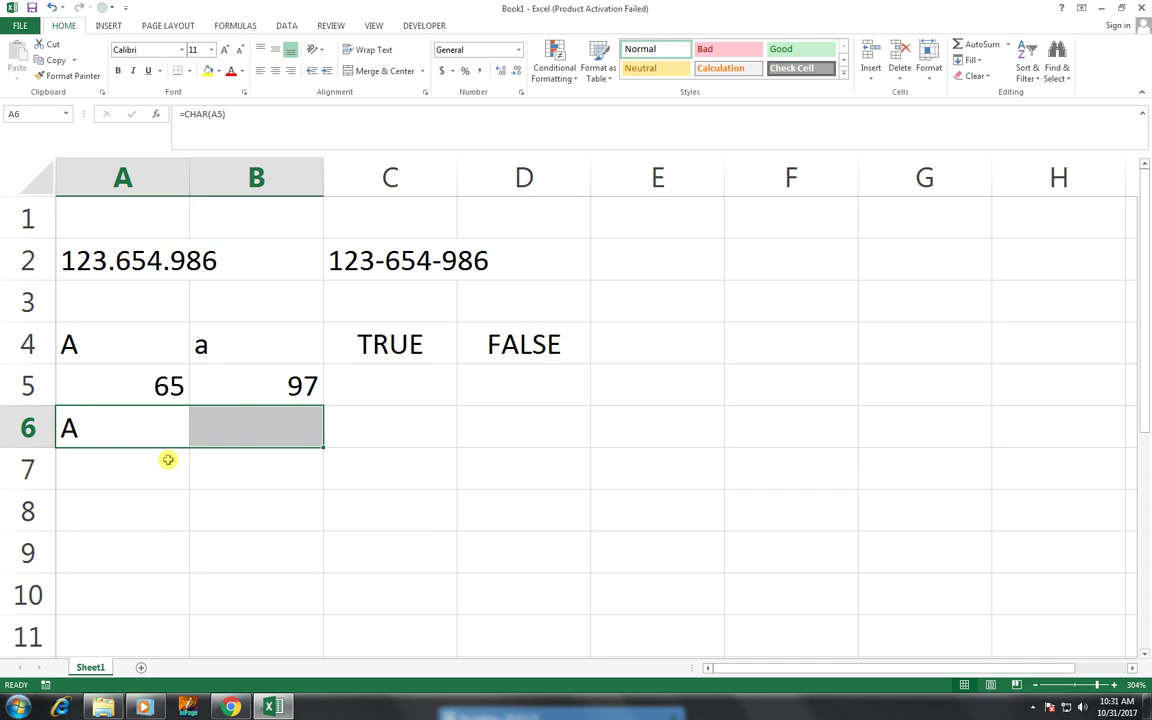
pyautogui.hotkey('ctrl', 'r')
# Enter a sample full name in lowercase, with a single space between its two words, in cell A8.
pyautogui.press('Down')
pyautogui.press('Down')
pyautogui.write('sh')
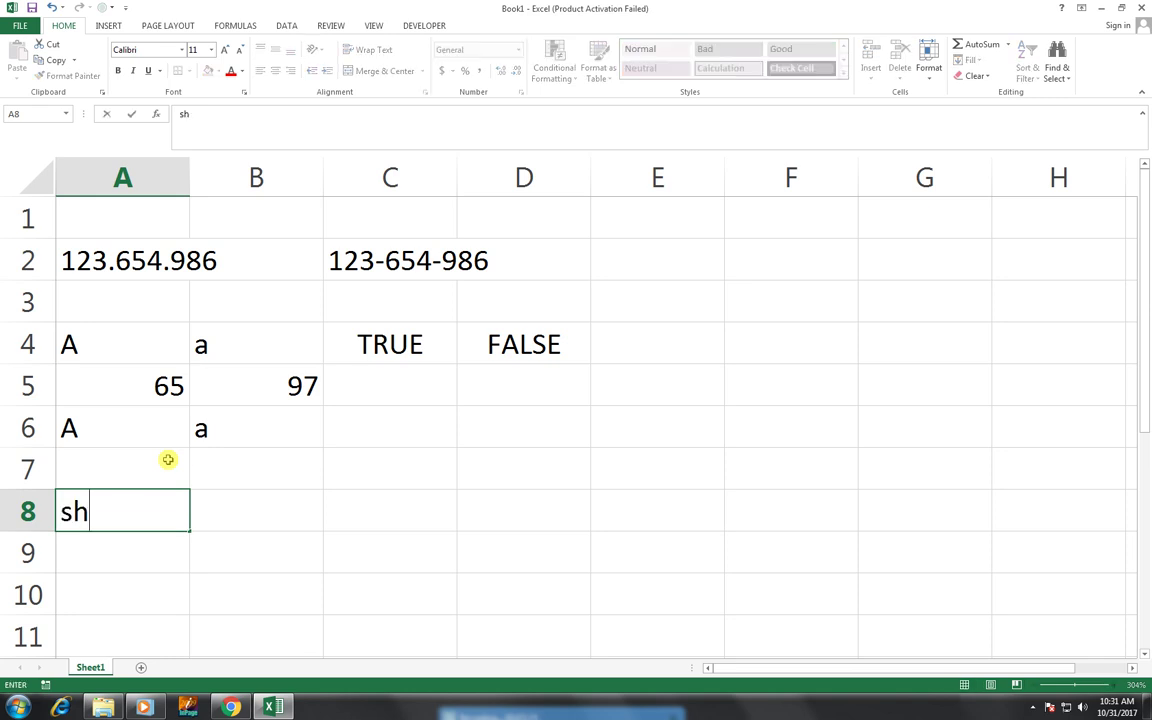
pyautogui.write('ahab islam')
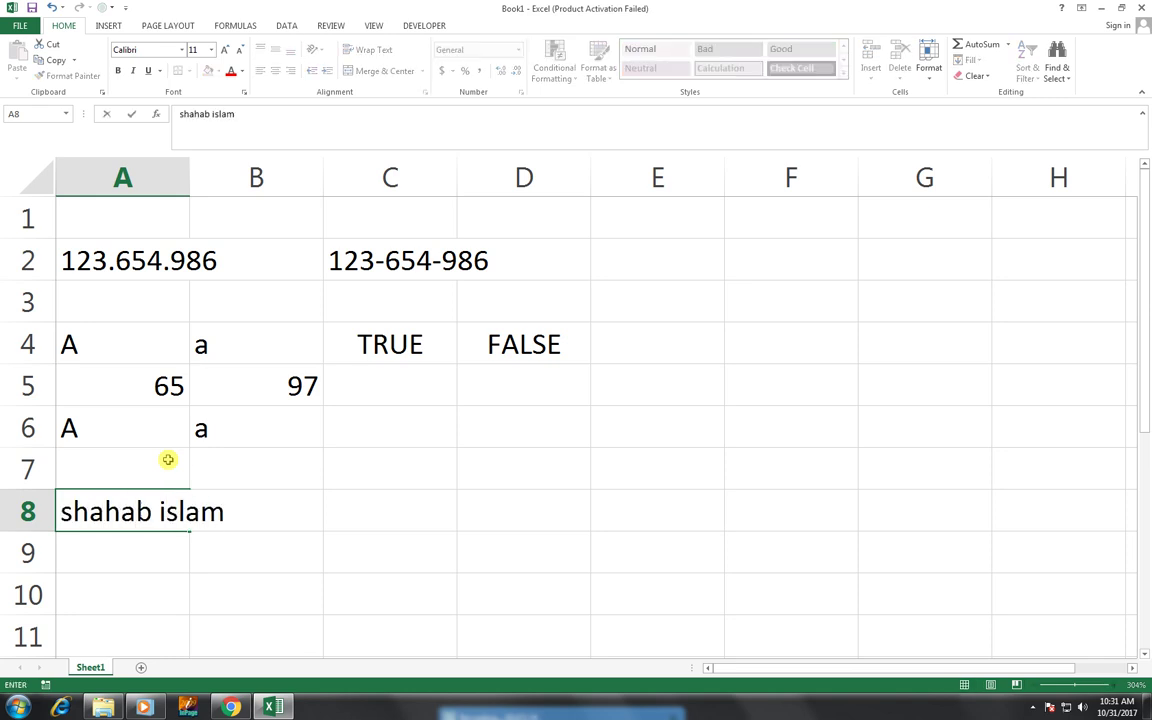
pyautogui.press('Tab')
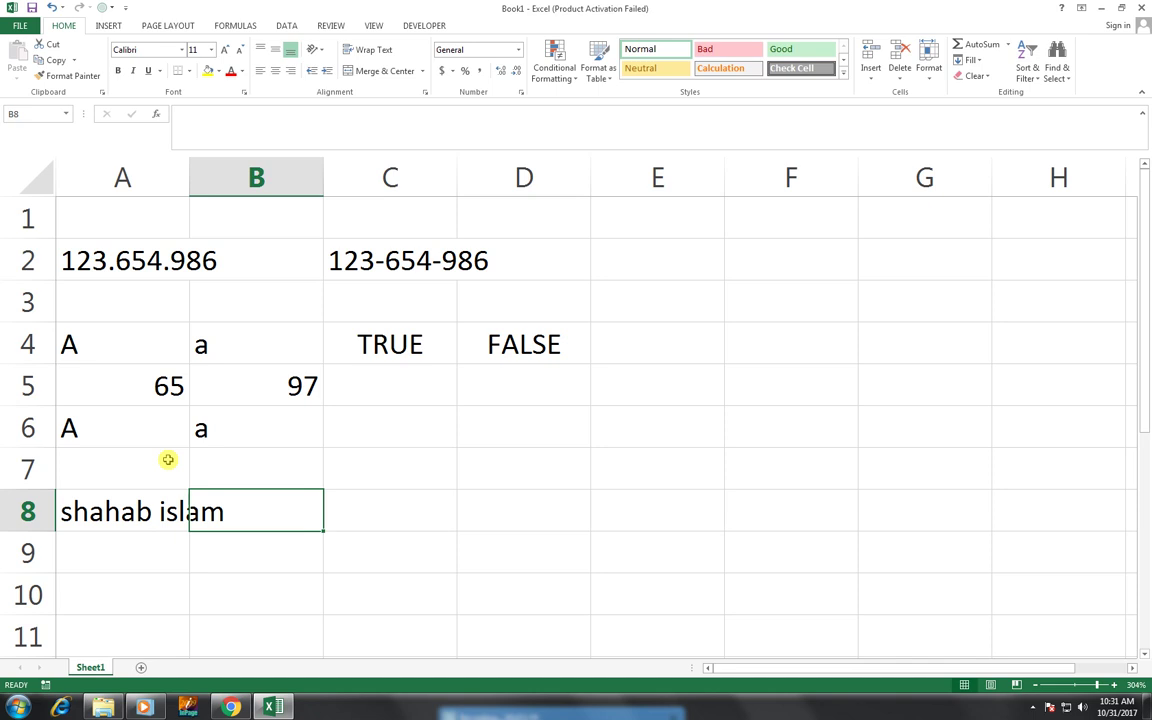
pyautogui.press('Return')
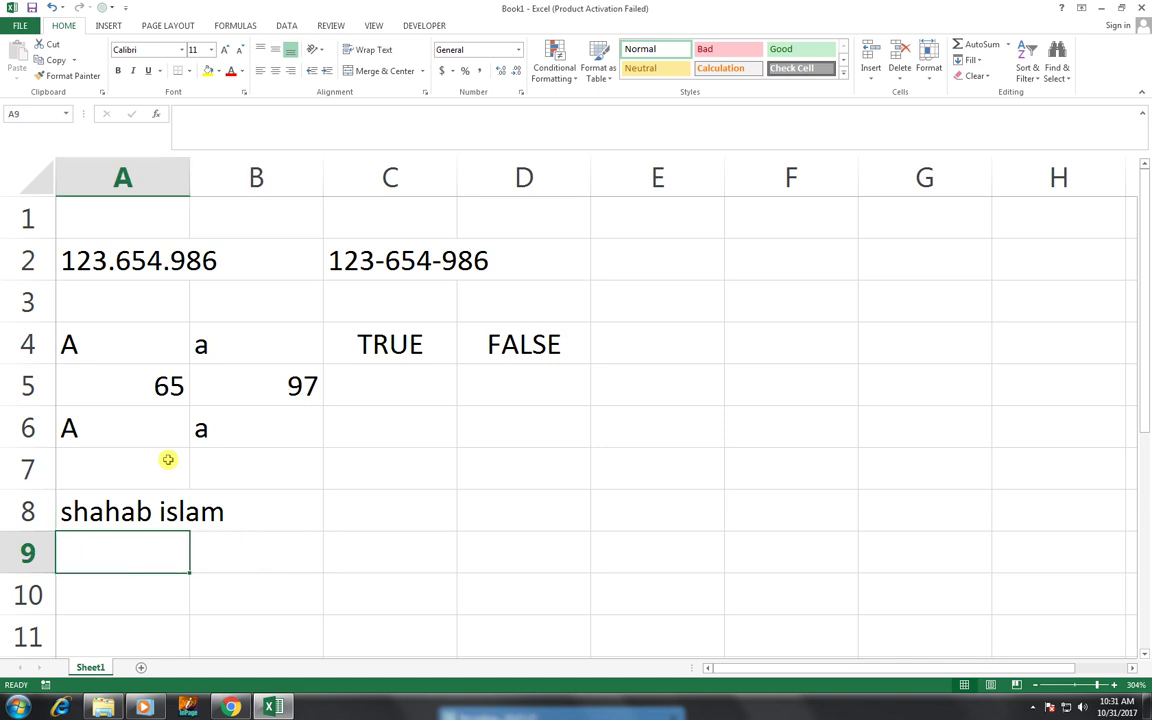
# Enter a second sample full name in cell A9, with two spaces between the first and last name.
pyautogui.write('s')
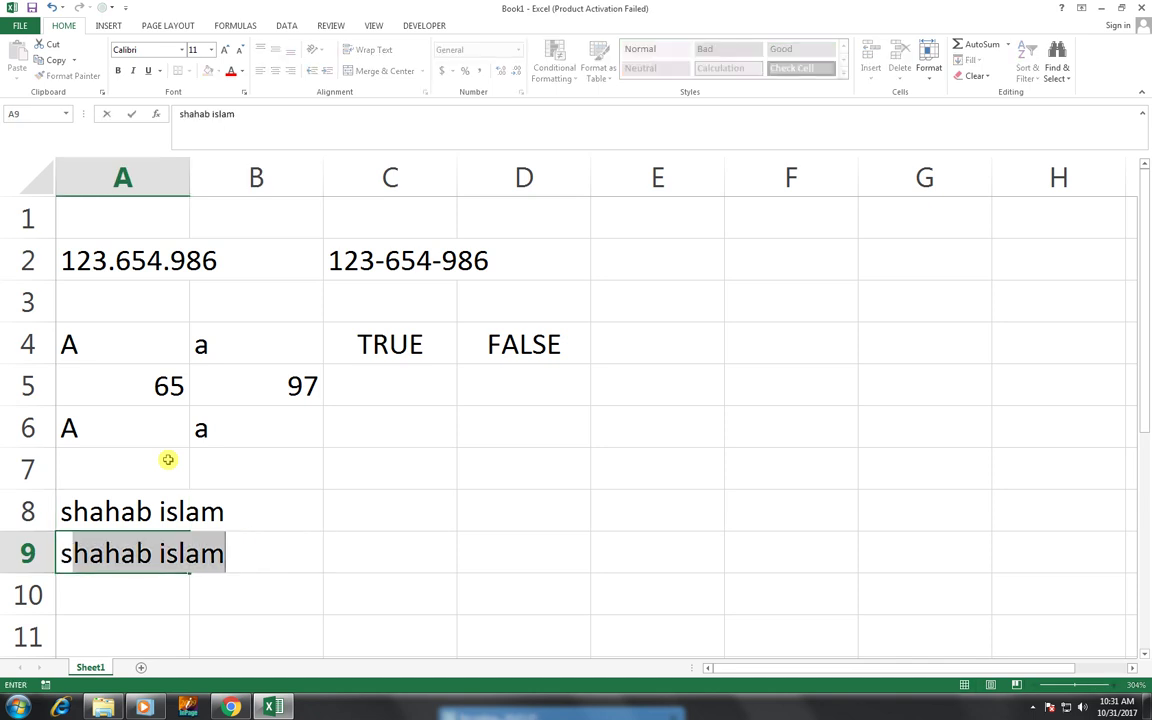
pyautogui.write('hahid huss')
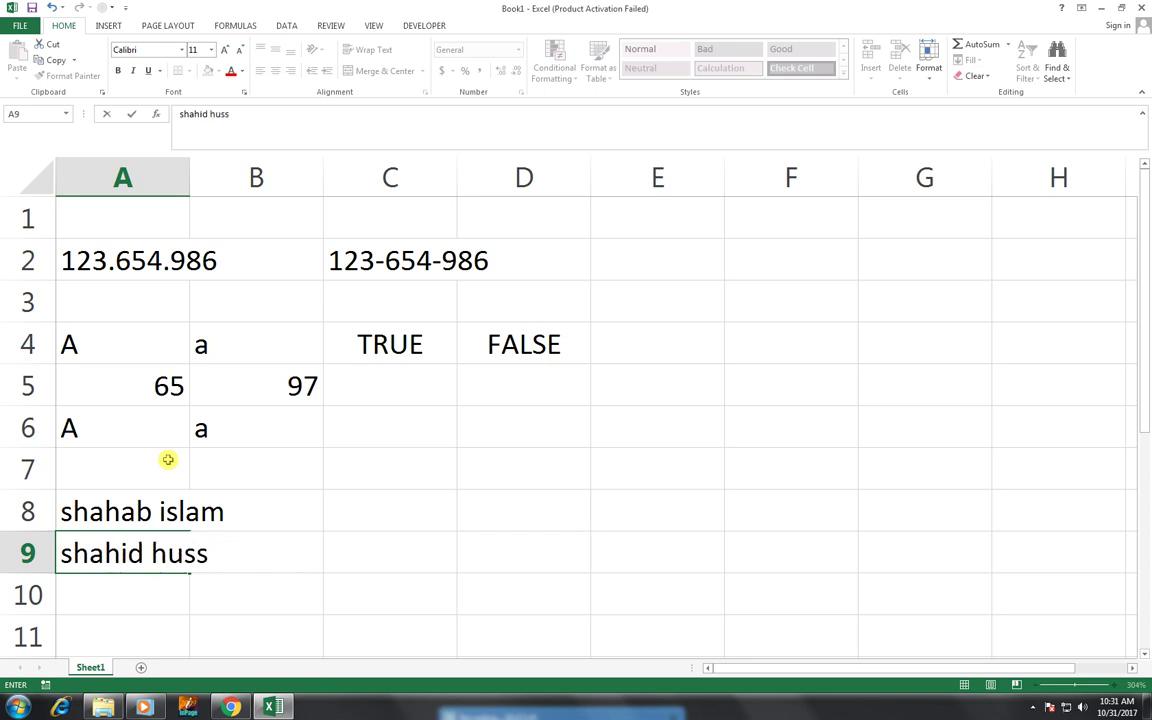
pyautogui.write('ain')
pyautogui.click(152, 553)
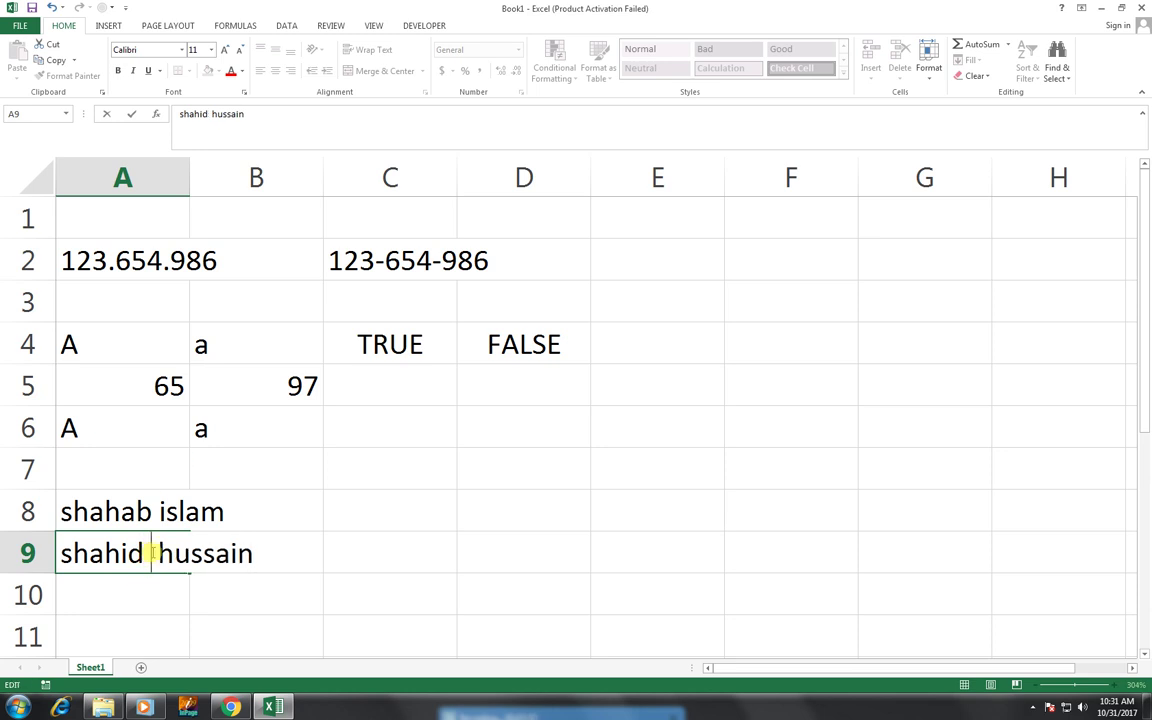
pyautogui.click(254, 553)
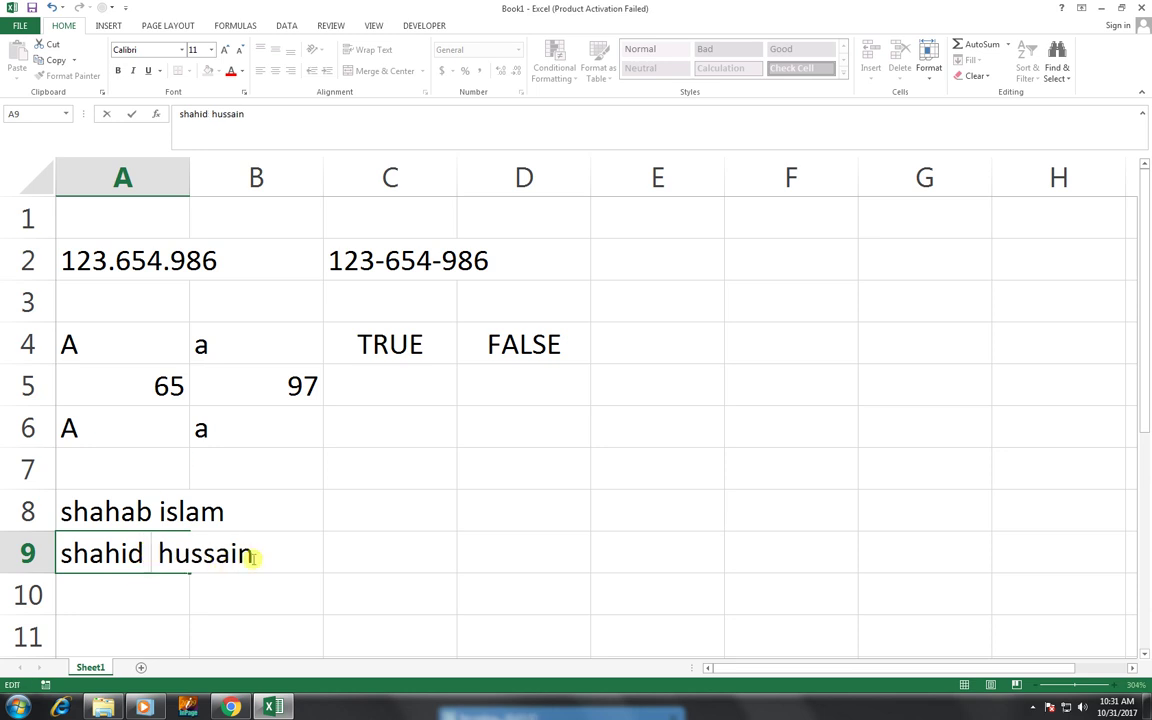
# Enter =TRIM(A8) in cell C8 to strip extra spaces from the first sample name.
pyautogui.click(440, 522)
pyautogui.write('=t')
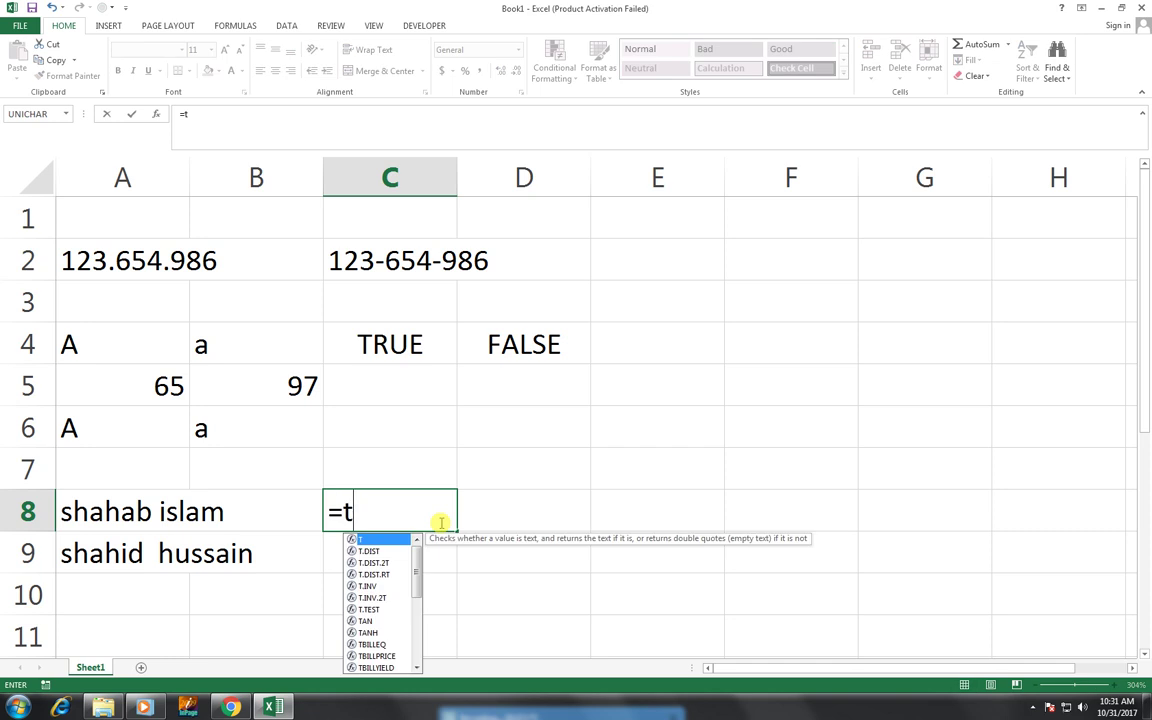
pyautogui.write('ri')
pyautogui.press('Tab')
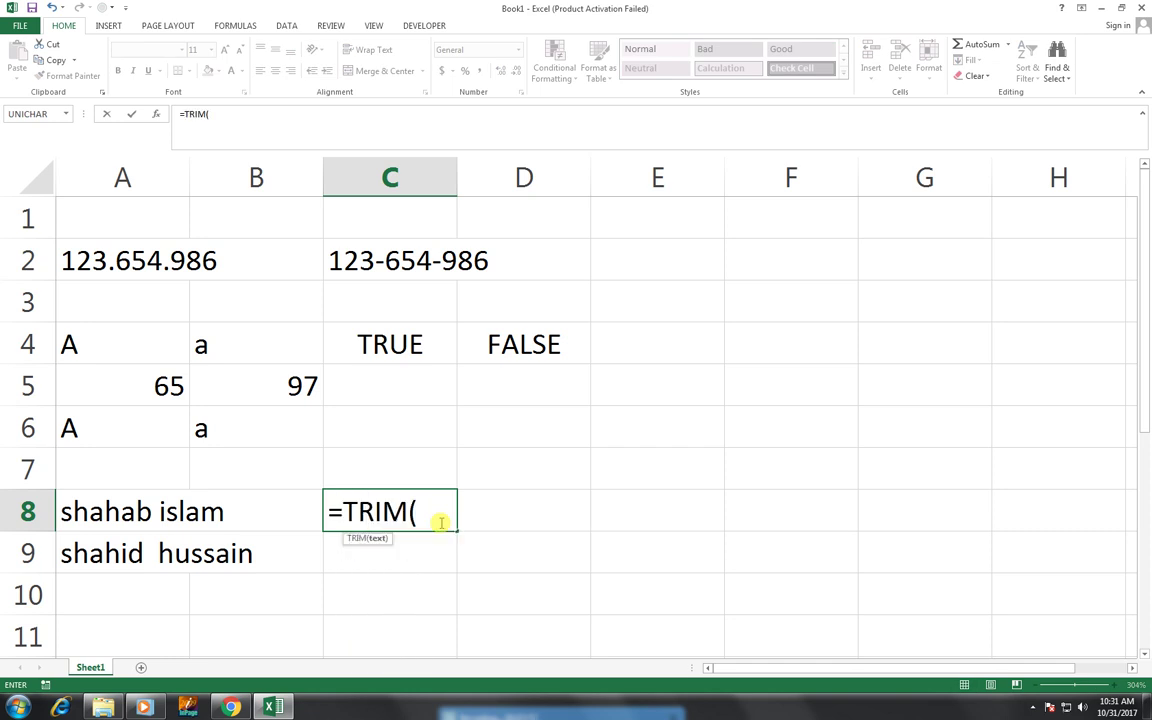
pyautogui.press('Left')
pyautogui.press('Left')
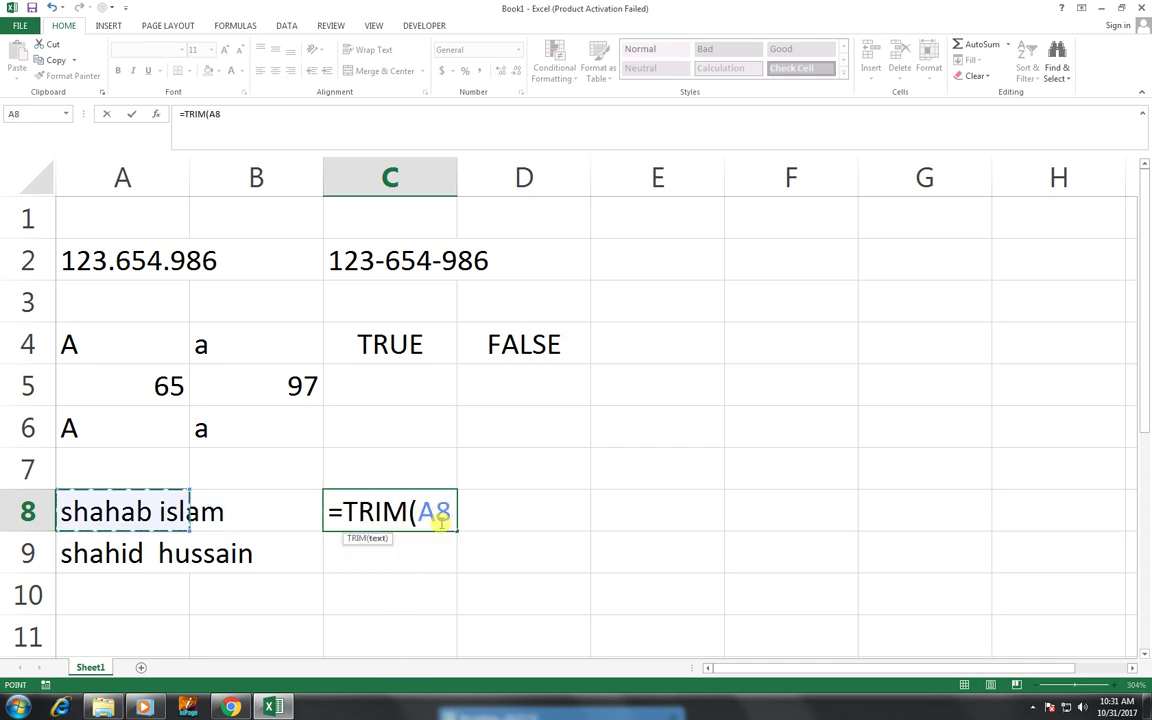
pyautogui.press('Return')
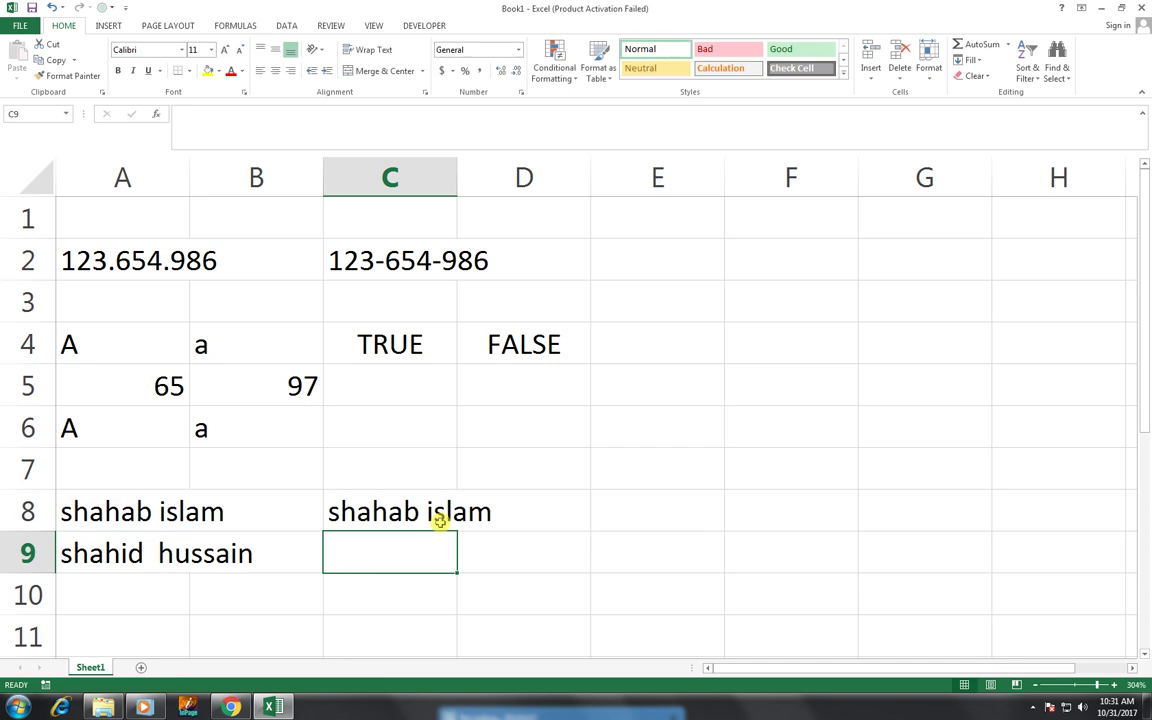
# Fill the TRIM formula from cell C8 down into C9 for the second sample name.
pyautogui.click(440, 520)
pyautogui.hotkey('shift', 'Down')
pyautogui.hotkey('ctrl', 'd')
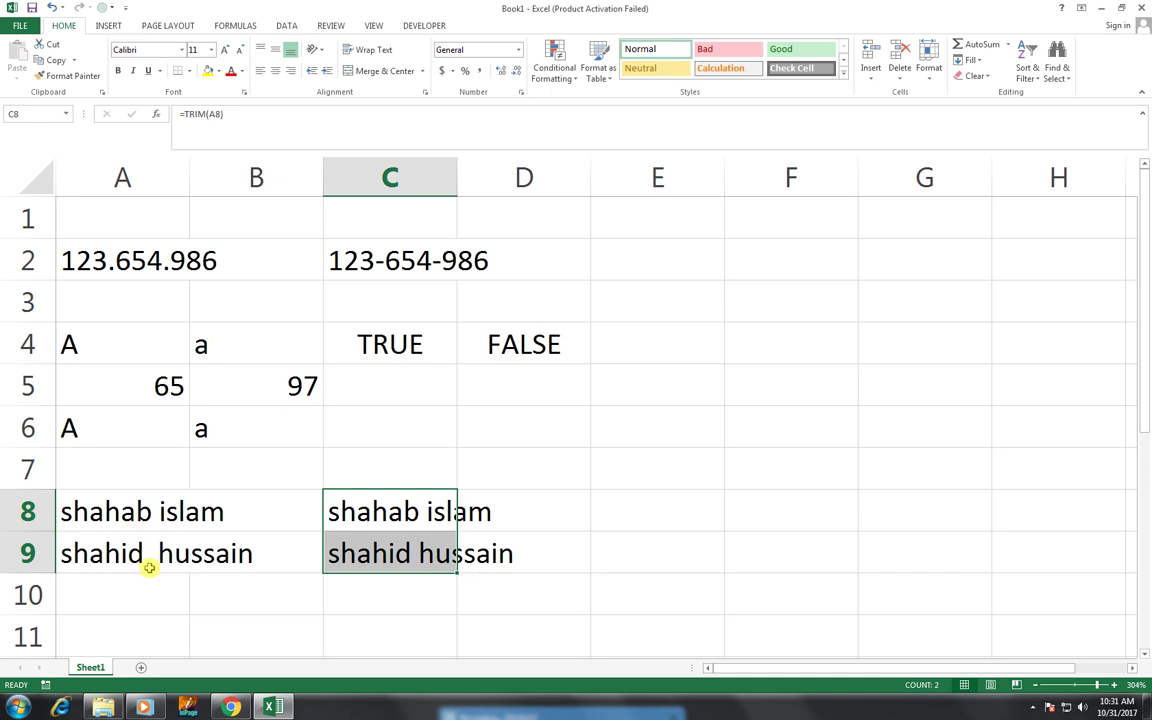
pyautogui.click(380, 505)
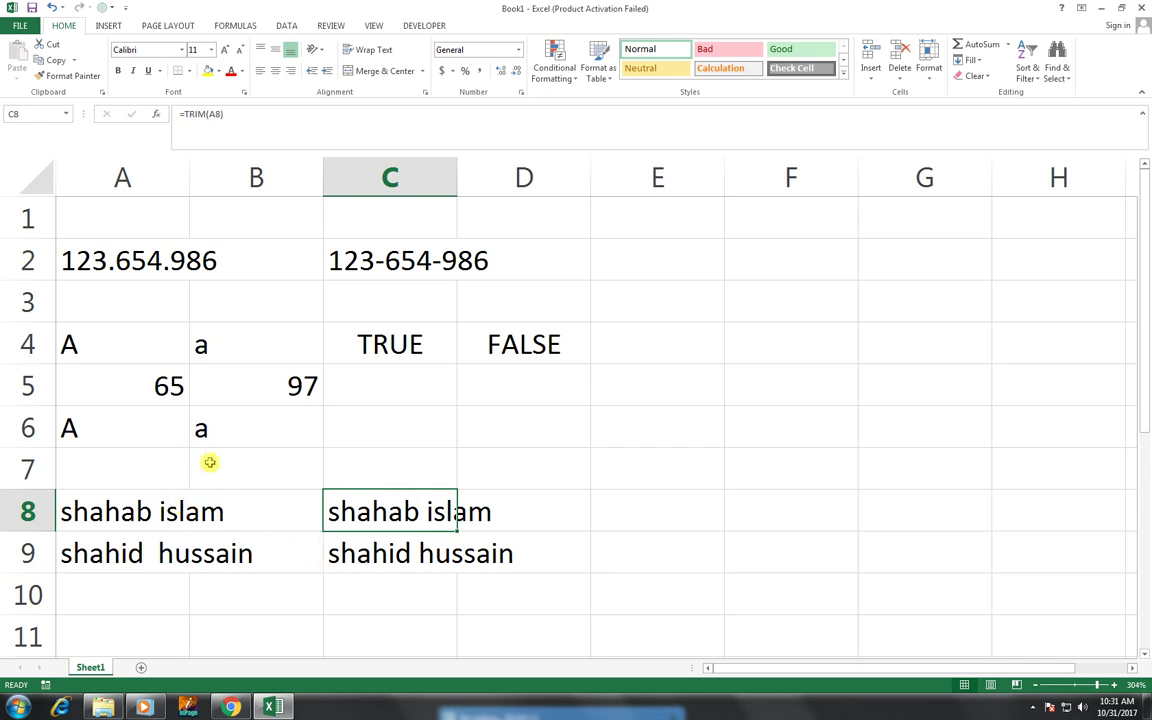
# Enter =LEN(A8) in cell A7 to count the characters of the first sample name.
pyautogui.click(133, 481)
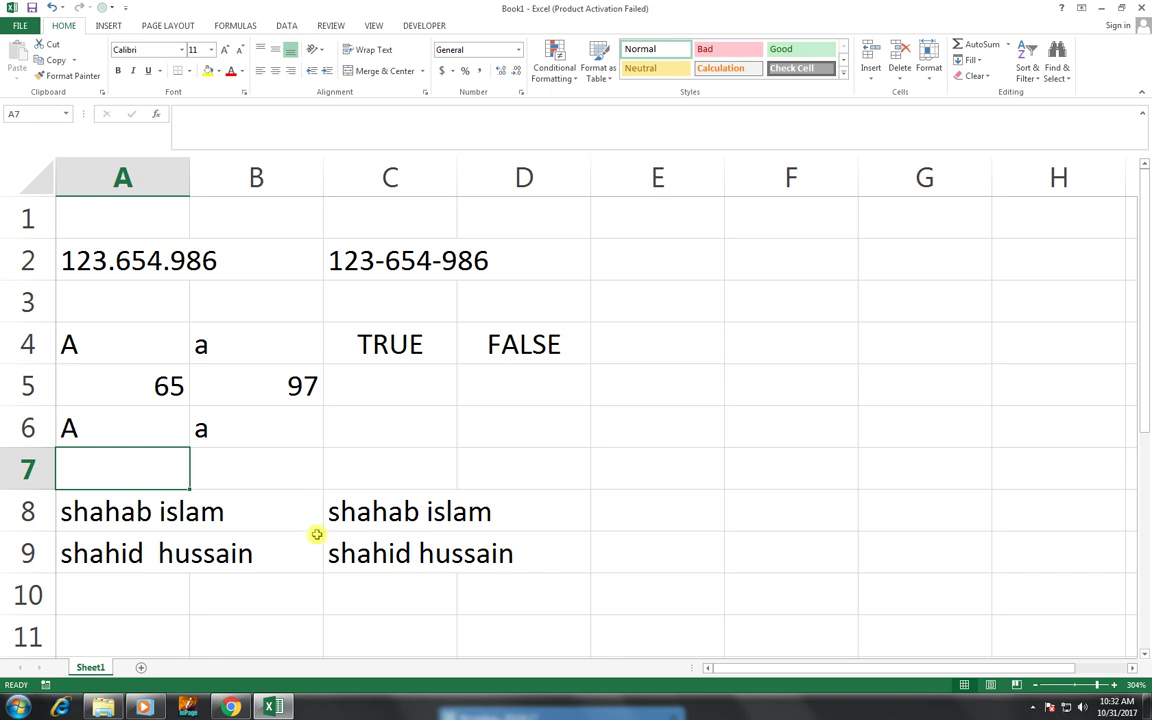
pyautogui.write('=len')
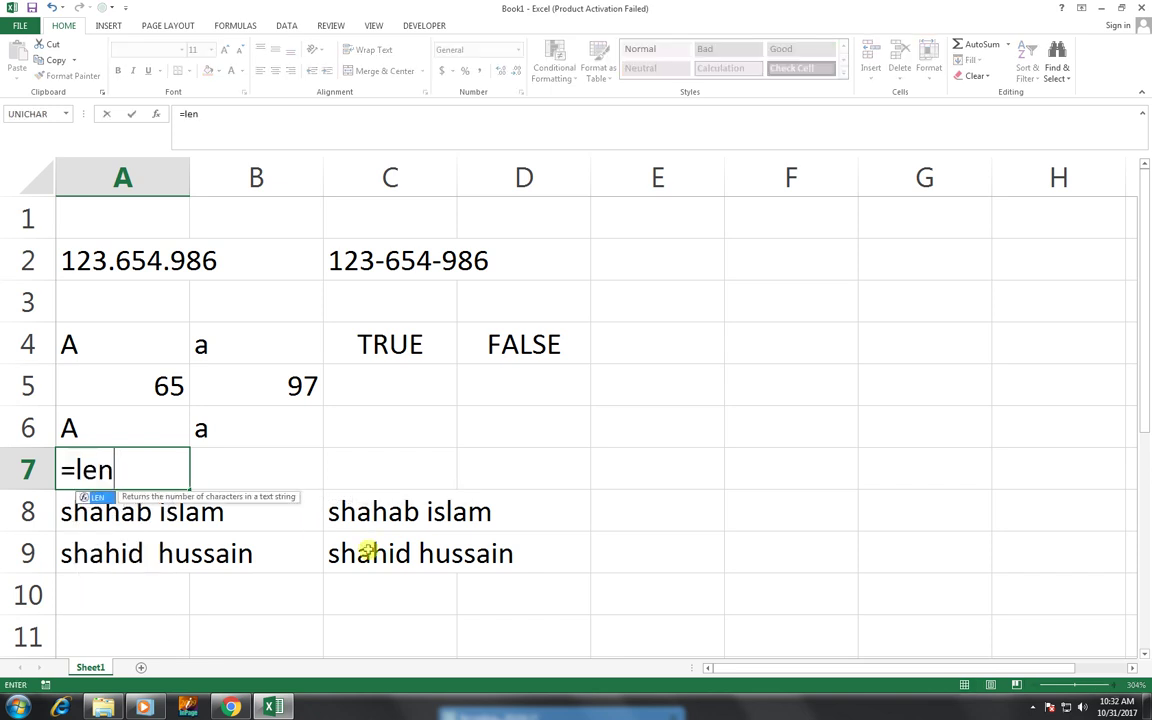
pyautogui.press('Tab')
pyautogui.press('Down')
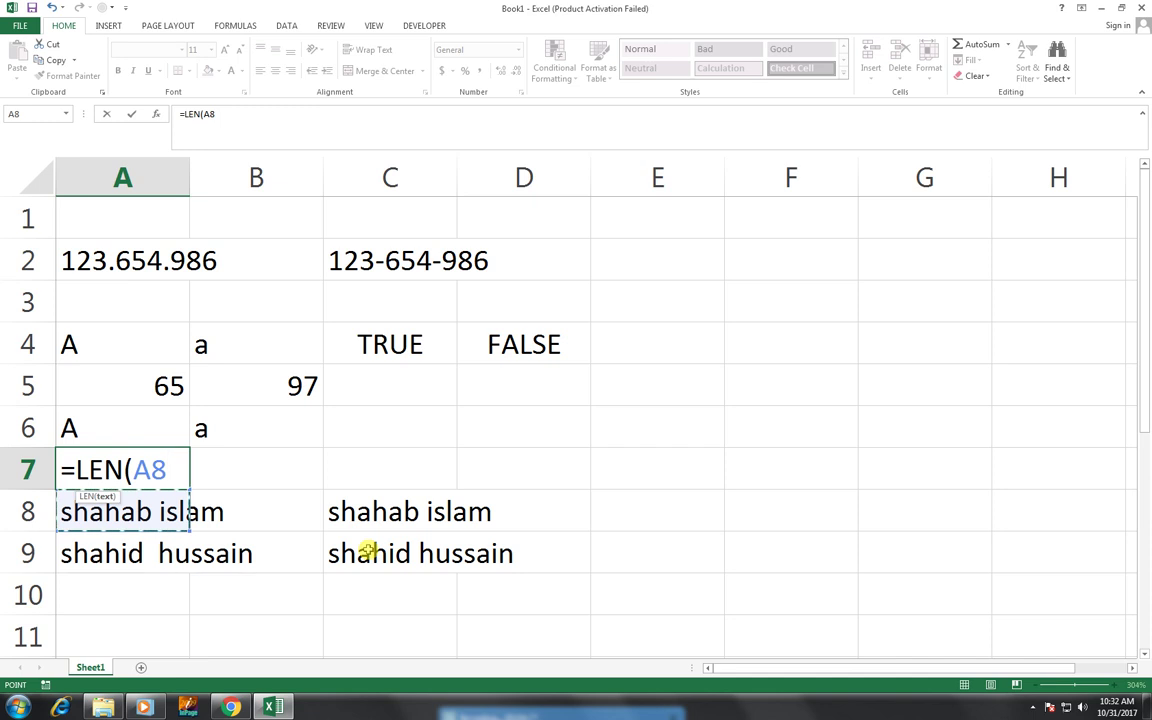
pyautogui.write(')')
pyautogui.press('Return')
# Fill the LEN formula from cell A7 across to C7 and delete the unneeded copy in B7.
pyautogui.press('Up')
pyautogui.hotkey('shift', 'Right')
pyautogui.hotkey('shift', 'Right')
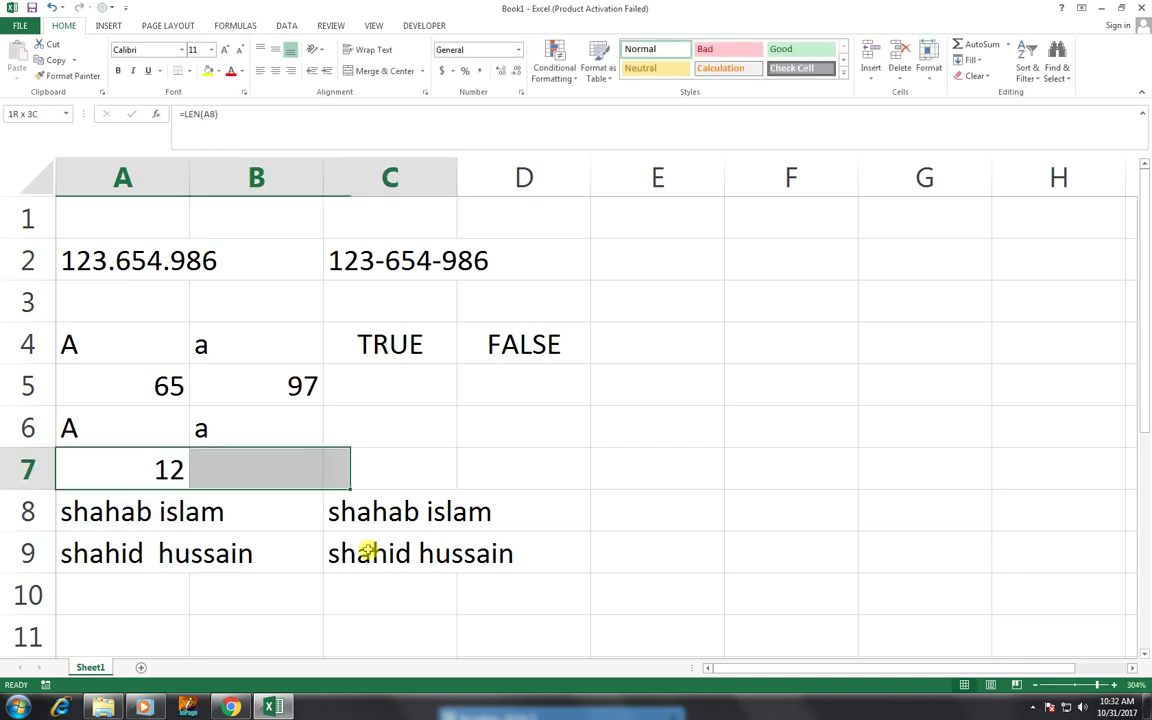
pyautogui.hotkey('ctrl', 'r')
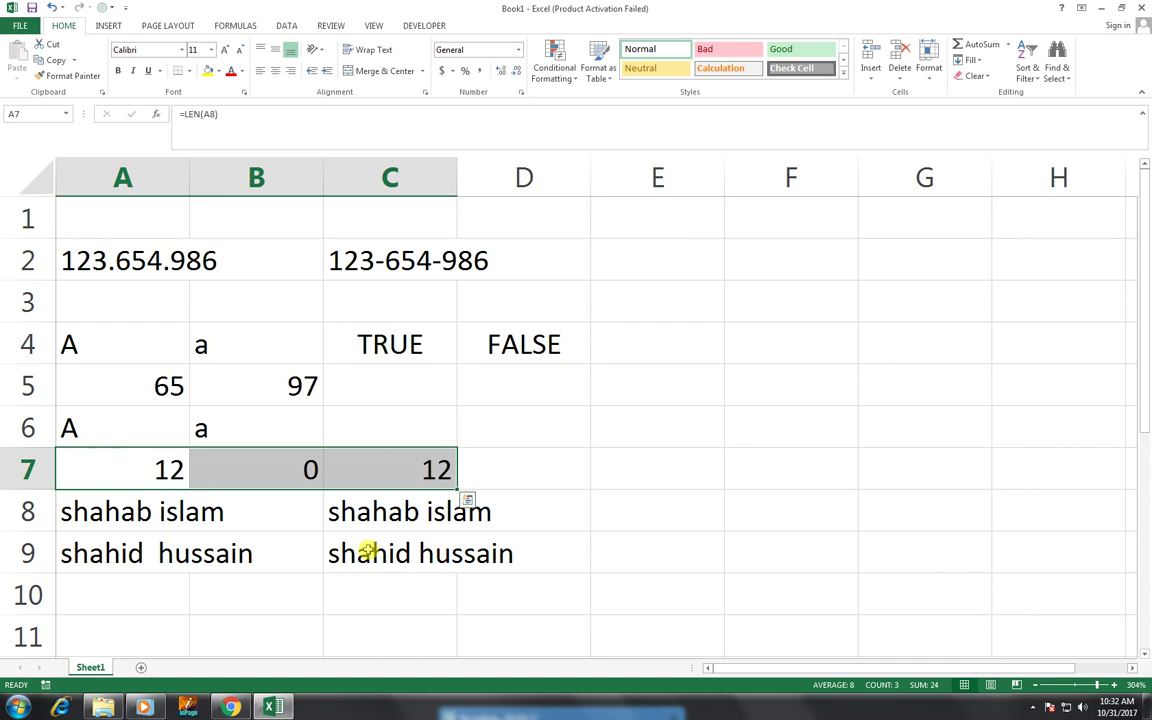
pyautogui.click(288, 468)
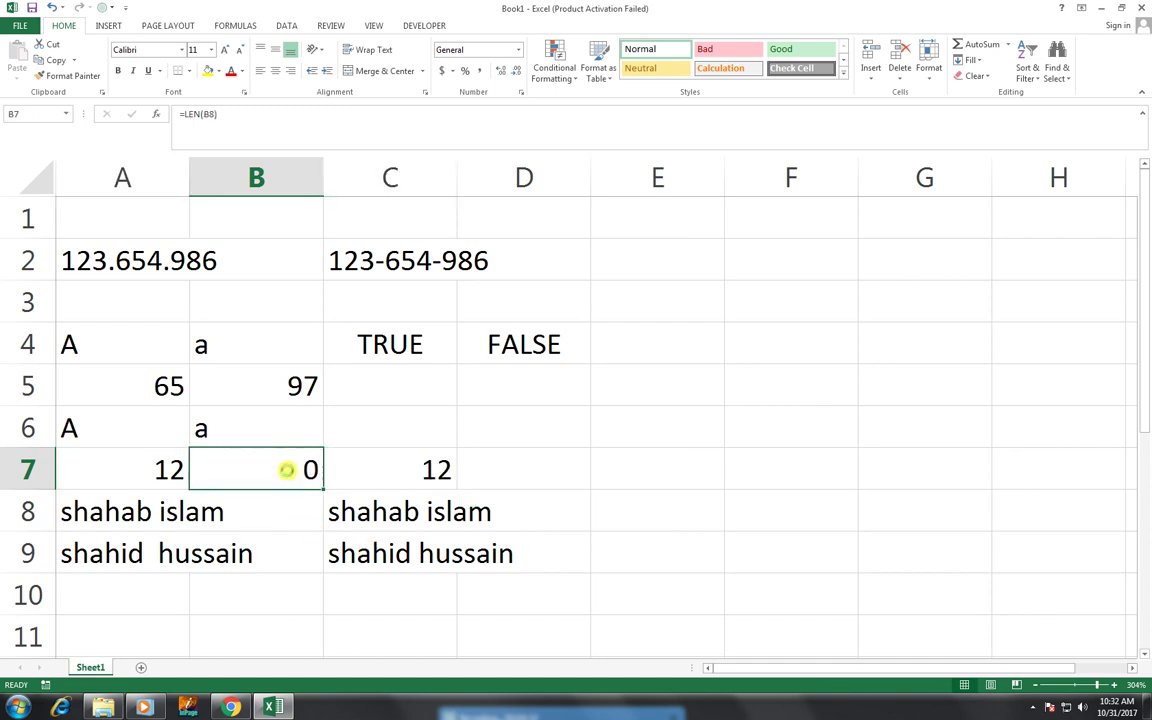
pyautogui.press('Delete')
# Enter =LEN(A9) in cell A10 to count the characters of the second sample name.
pyautogui.click(68, 605)
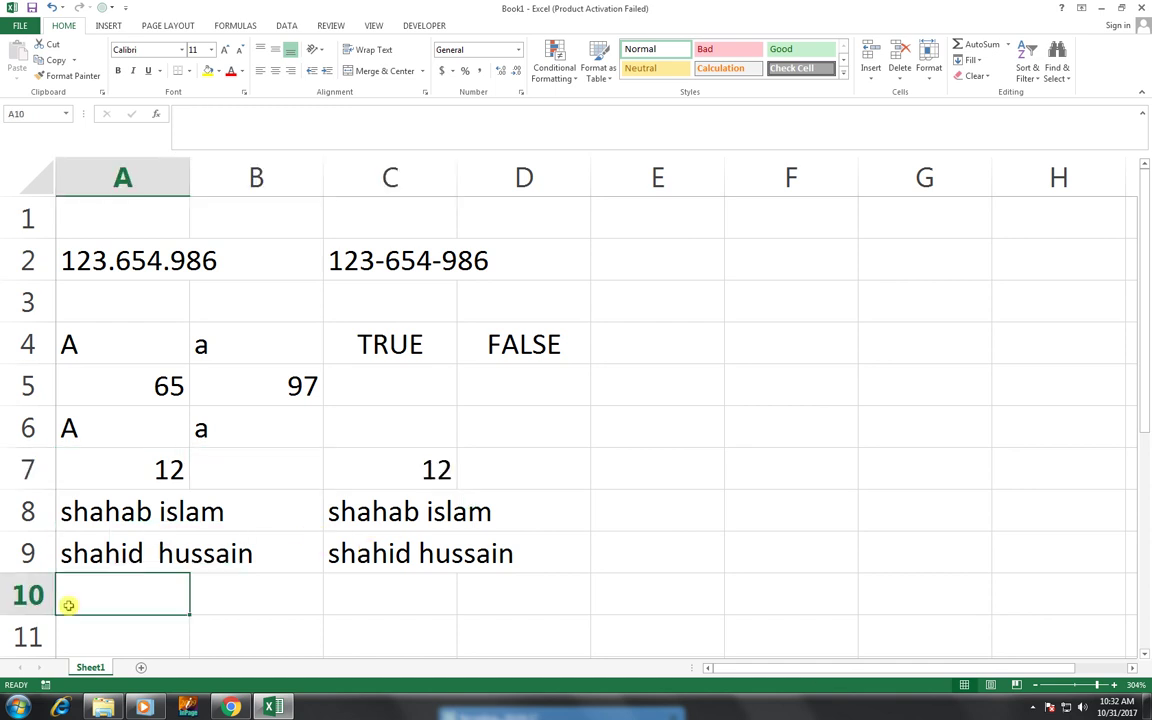
pyautogui.write('=len')
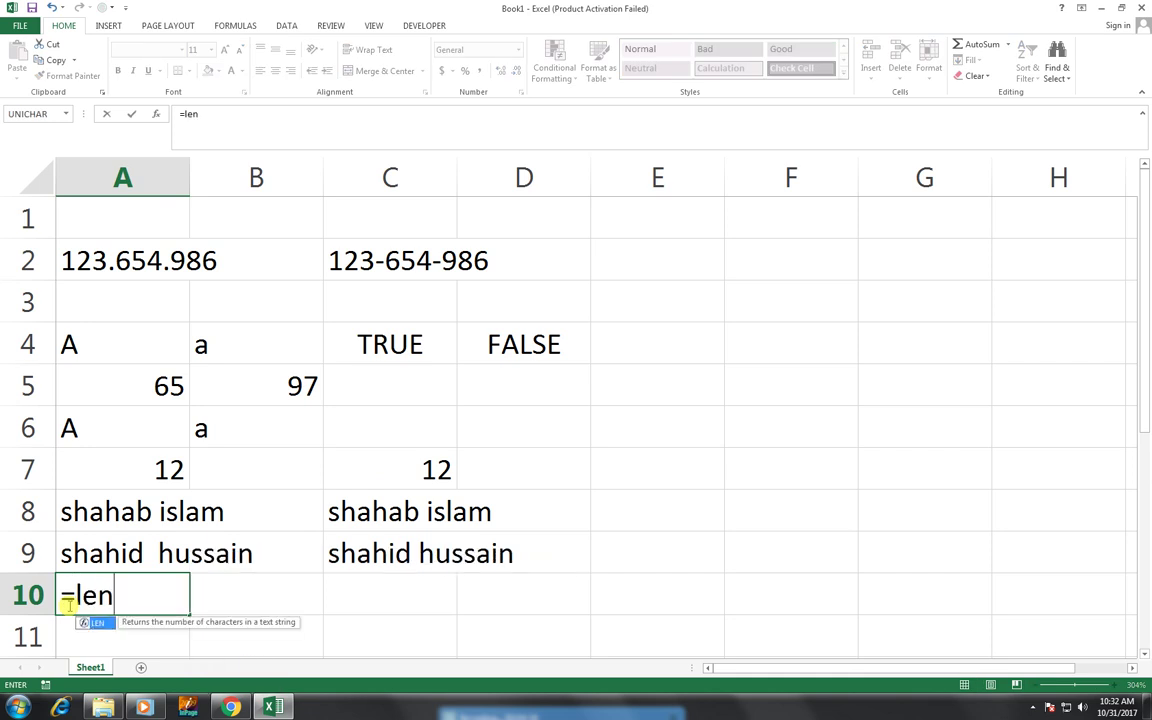
pyautogui.press('Tab')
pyautogui.write('A9')
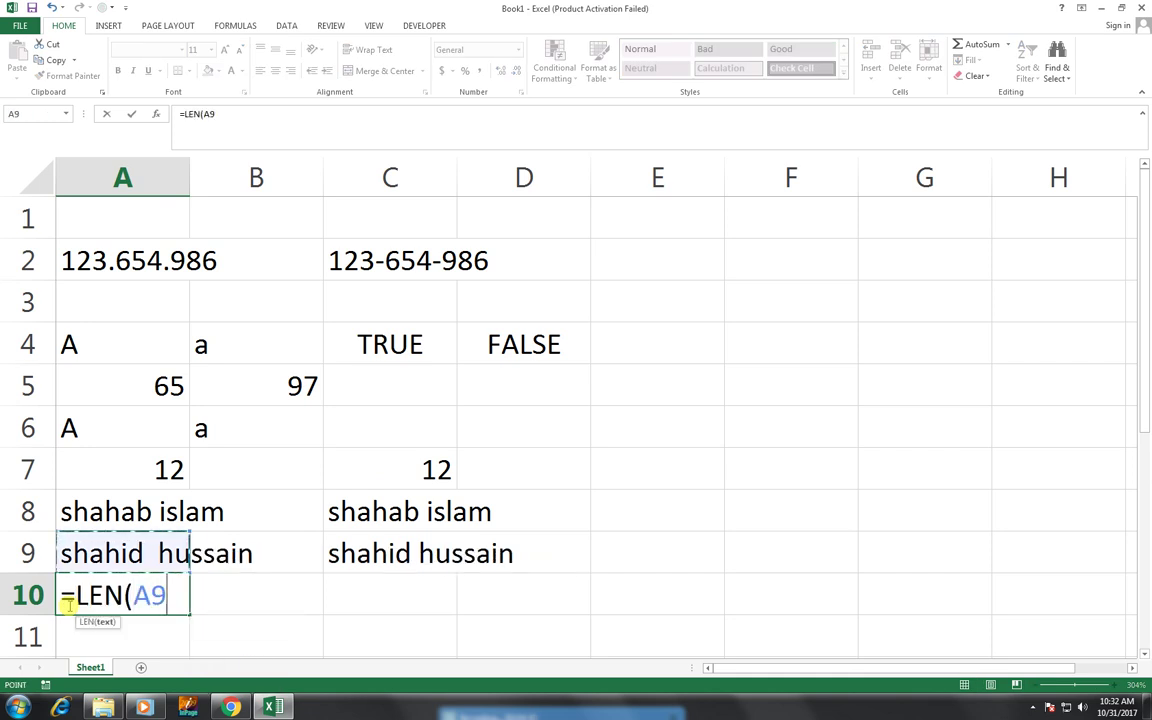
pyautogui.press('Return')
# Fill the LEN formula from cell A10 across to C10.
pyautogui.press('Up')
pyautogui.hotkey('shift', 'Right')
pyautogui.hotkey('shift', 'Right')
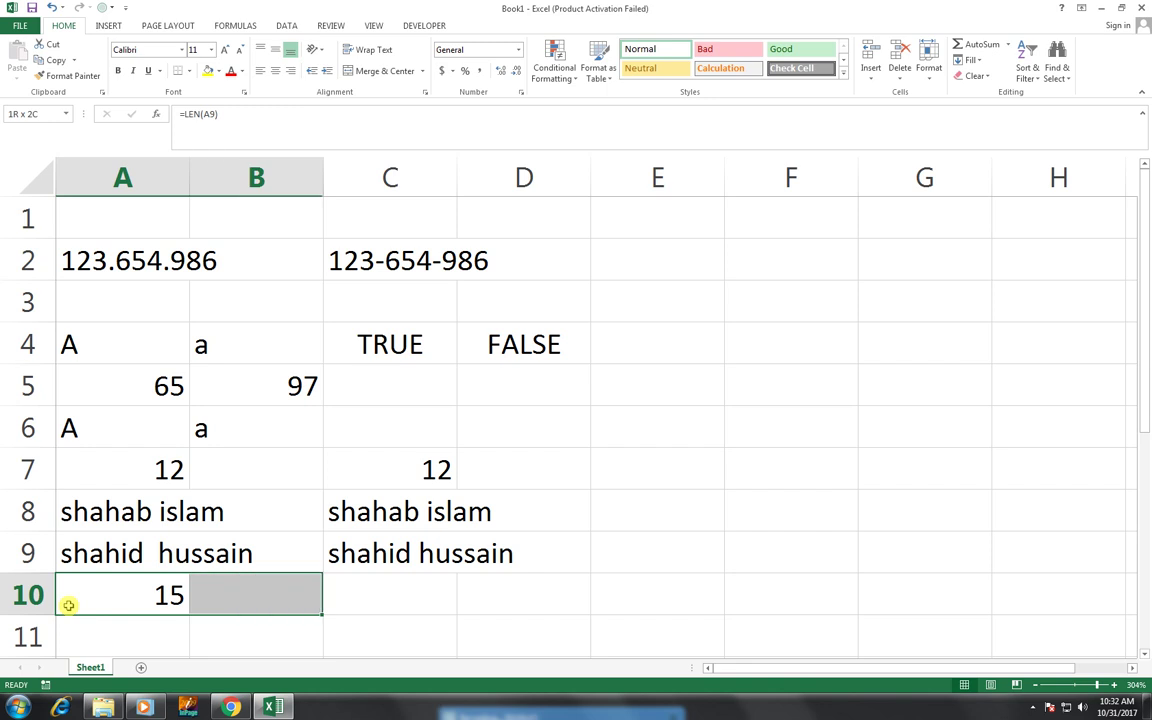
pyautogui.hotkey('ctrl', 'r')
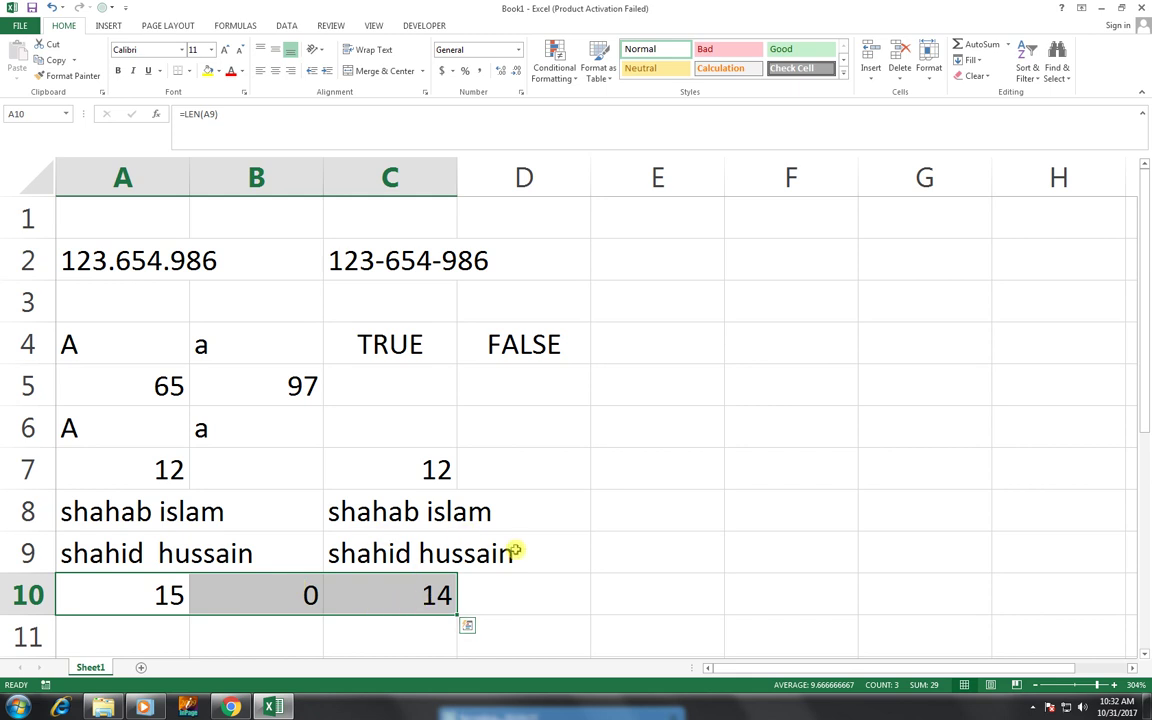
# Enter the heading "id" in cell E1.
pyautogui.scroll(-1, 514, 550)
pyautogui.scroll(1, 508, 548)
pyautogui.click(654, 338)
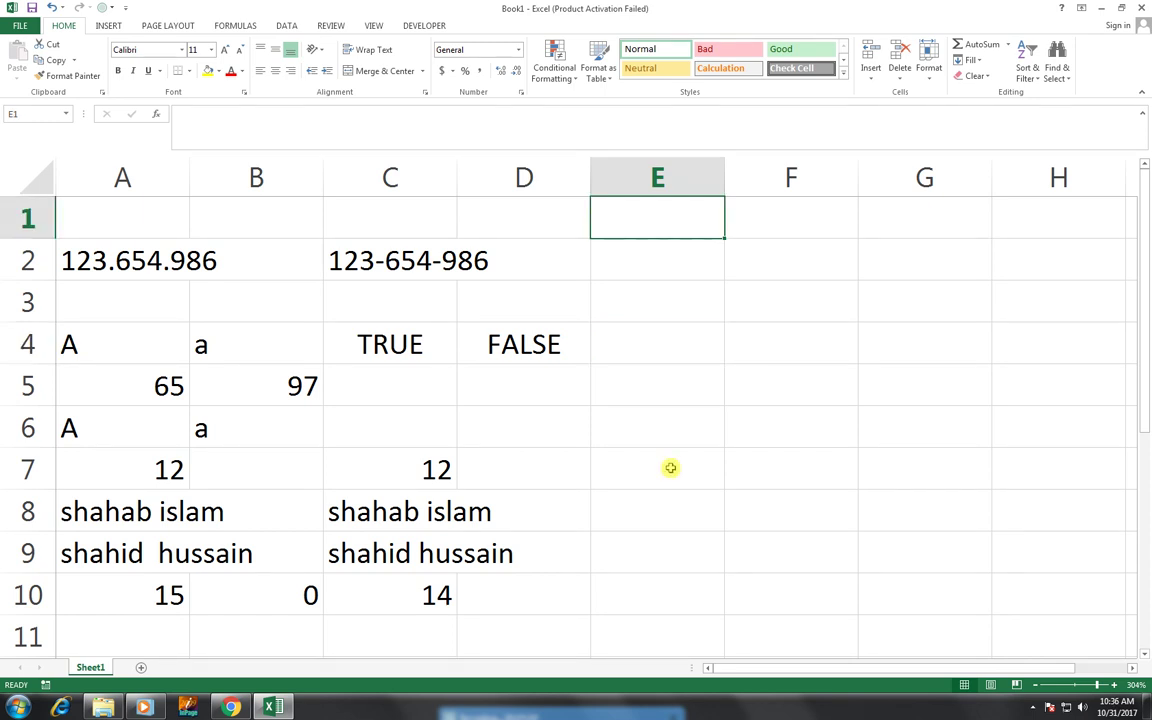
pyautogui.press('Right')
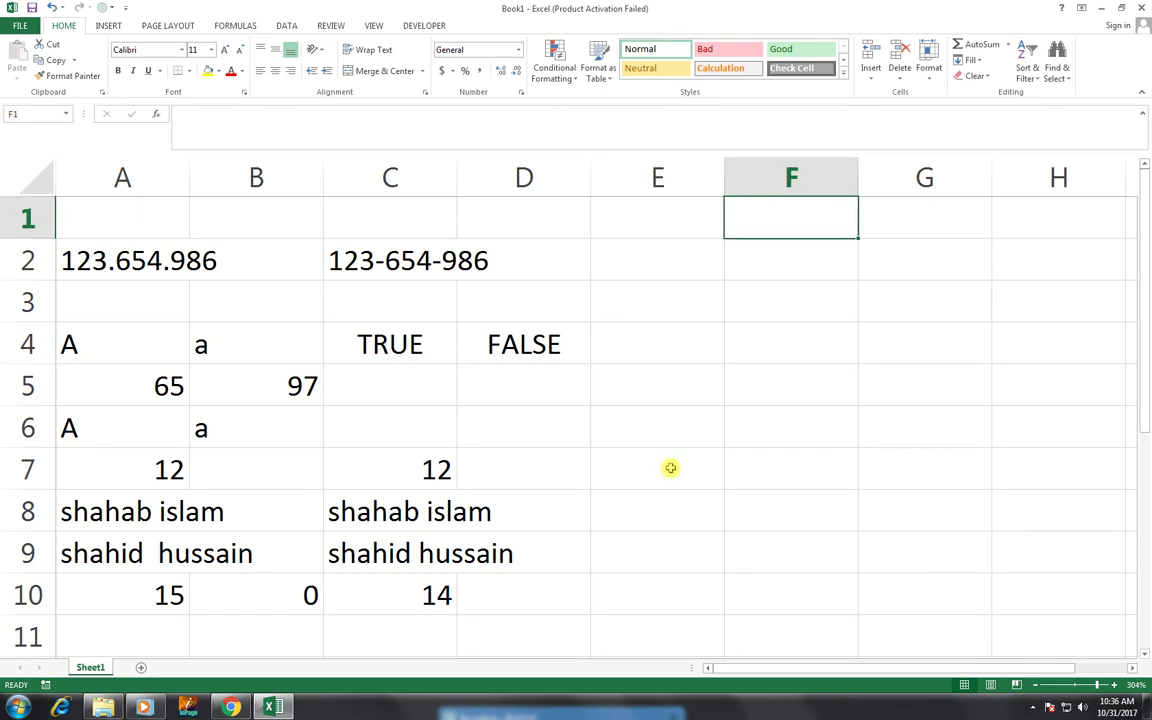
pyautogui.press('Left')
pyautogui.press('Down')
pyautogui.press('Up')
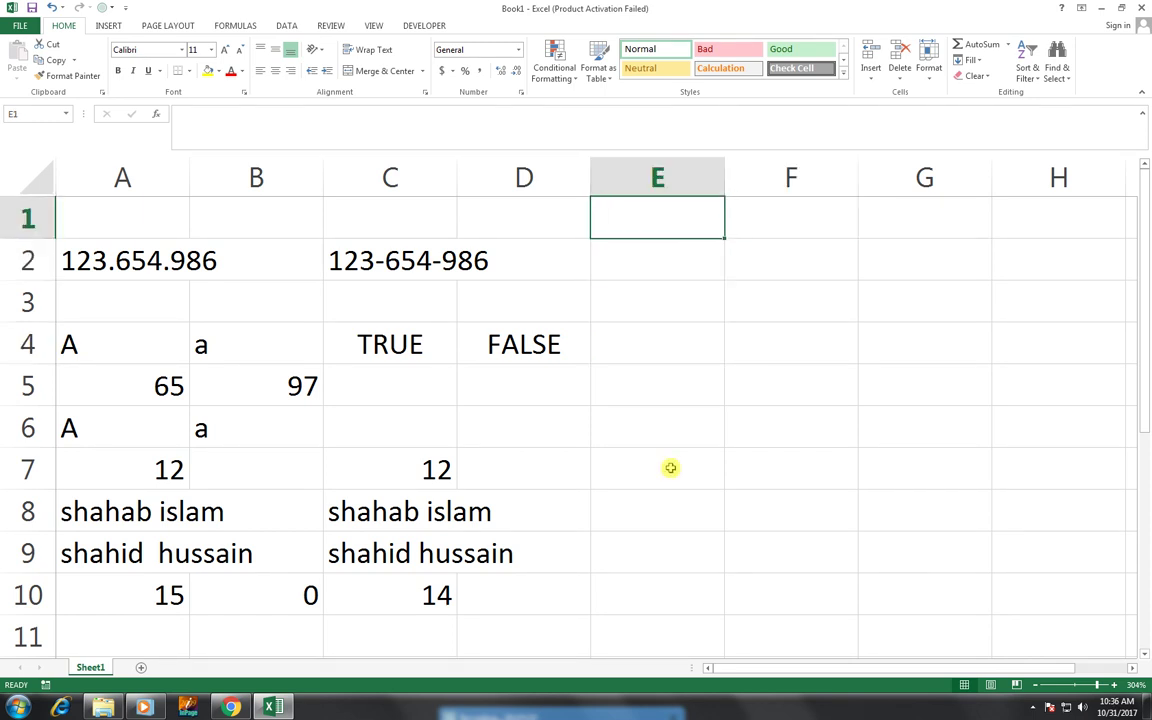
pyautogui.write('id')
pyautogui.press('Return')
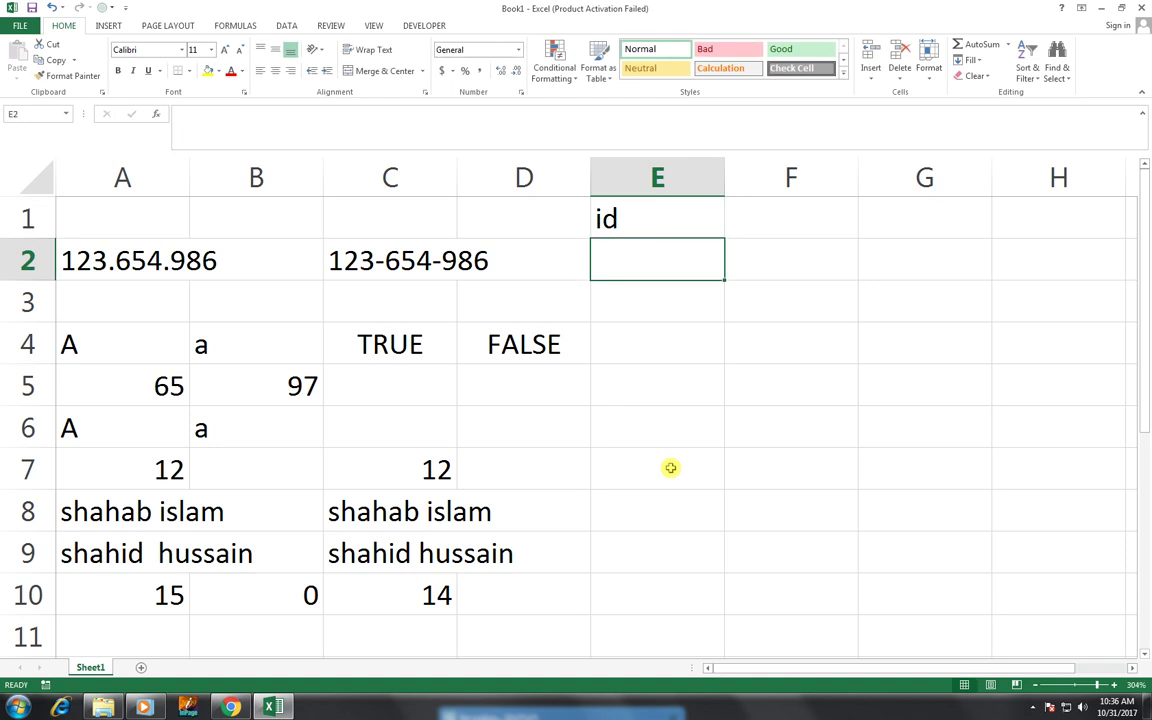
# Enter three sample ids in cells E2 to E4, each a four-digit code directly followed by a lowercase first name.
pyautogui.write('7896')
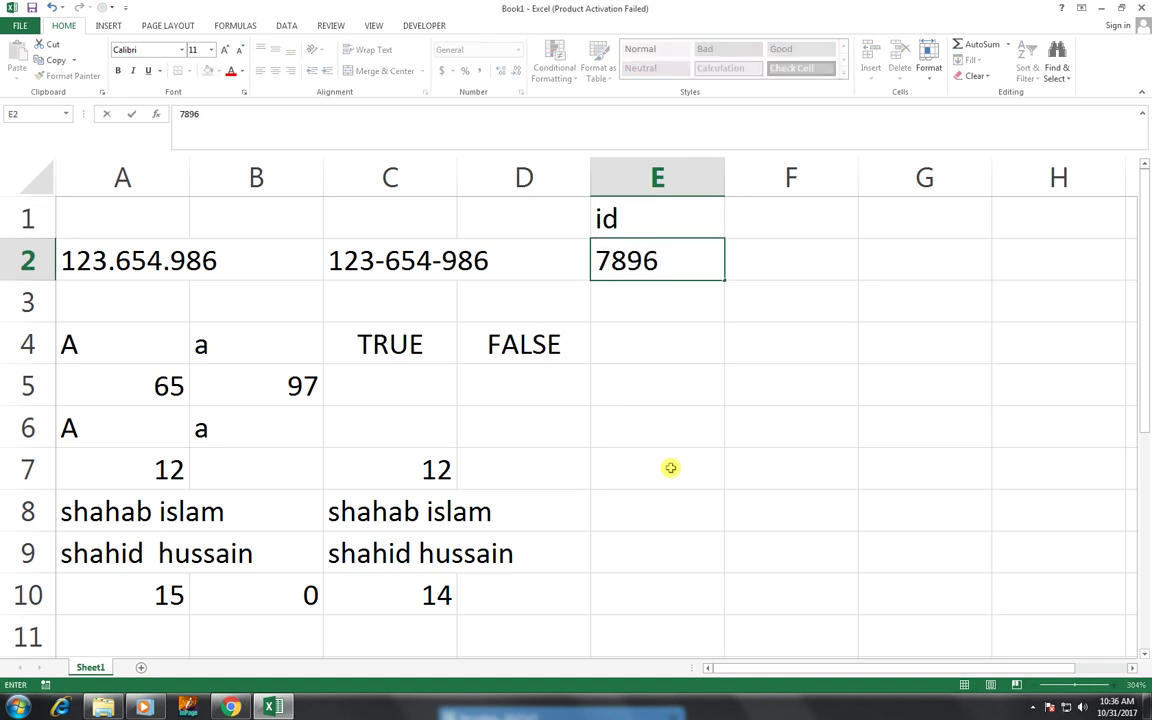
pyautogui.write('ahsan')
pyautogui.press('Return')
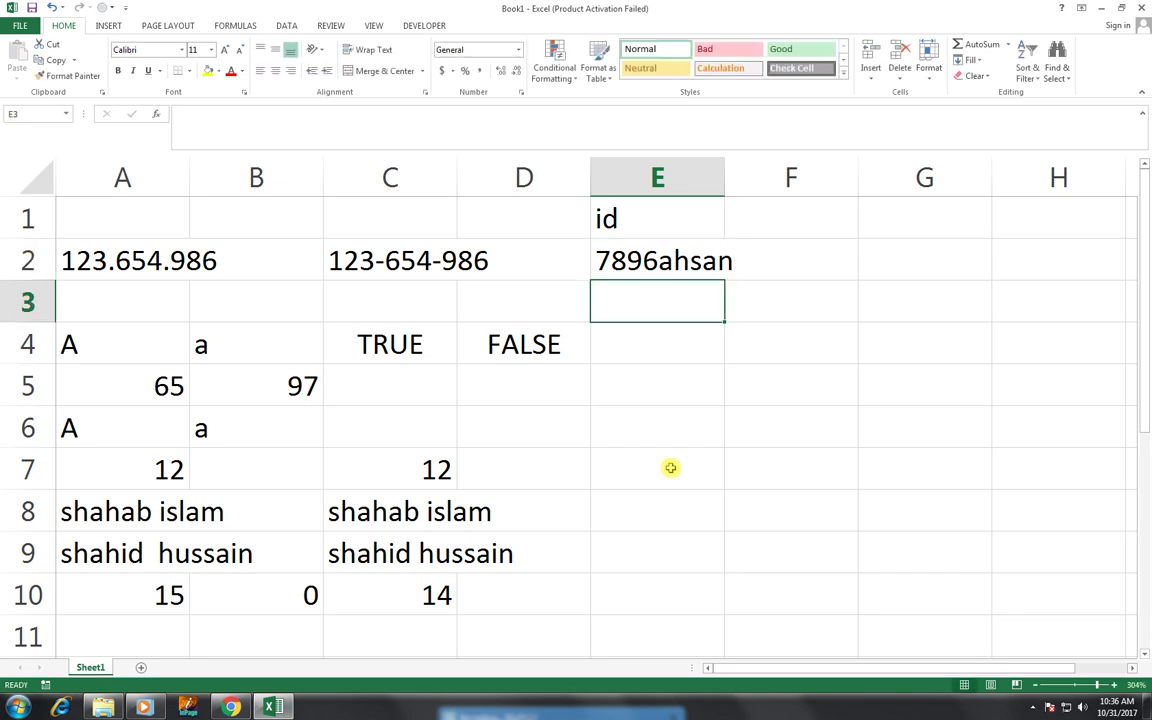
pyautogui.press('Up')
pyautogui.press('Down')
pyautogui.write('54')
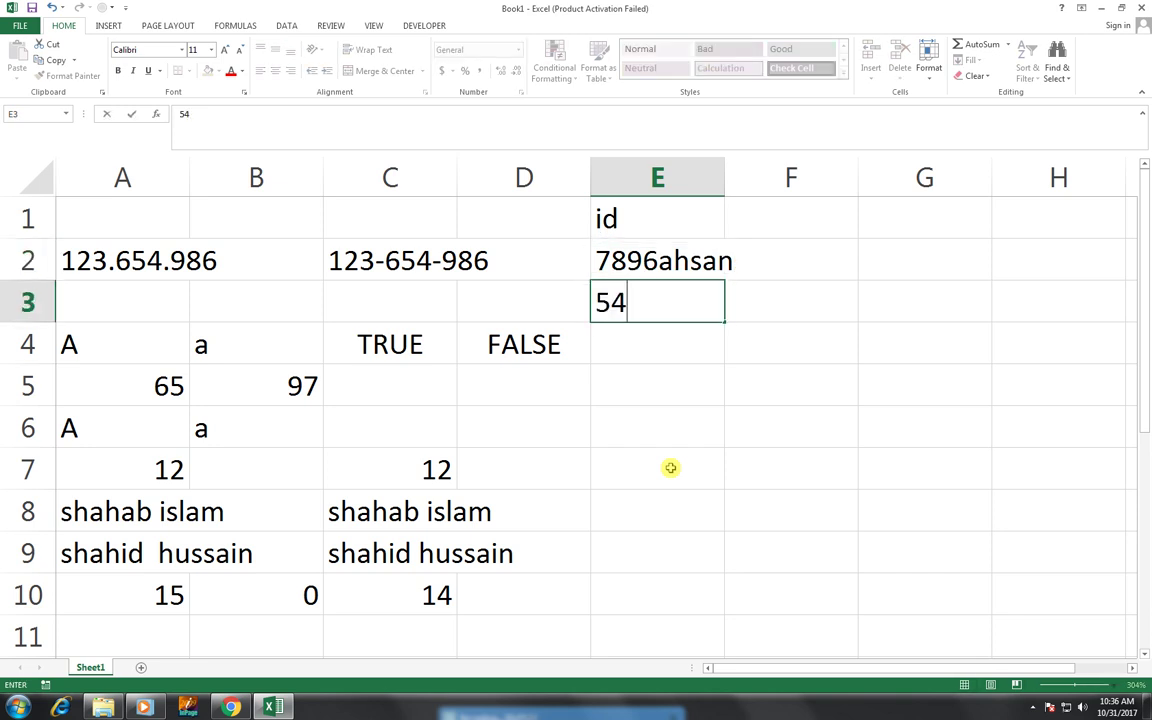
pyautogui.write('87ahmed')
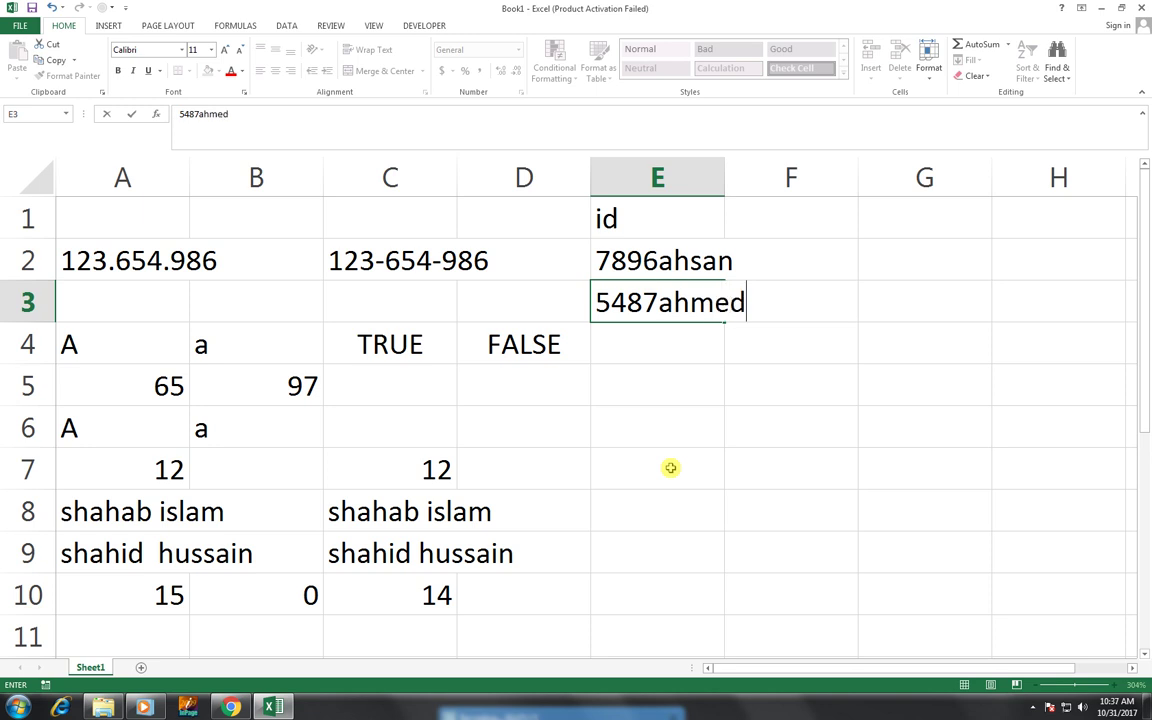
pyautogui.press('Return')
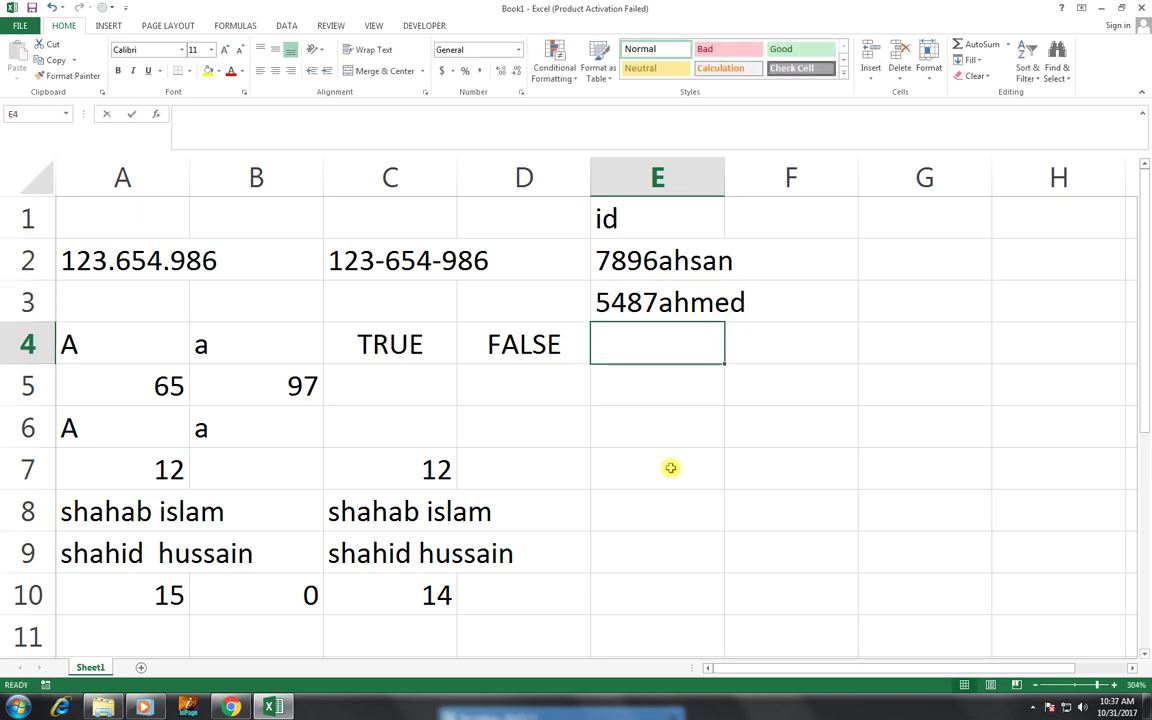
pyautogui.write('1254hasan')
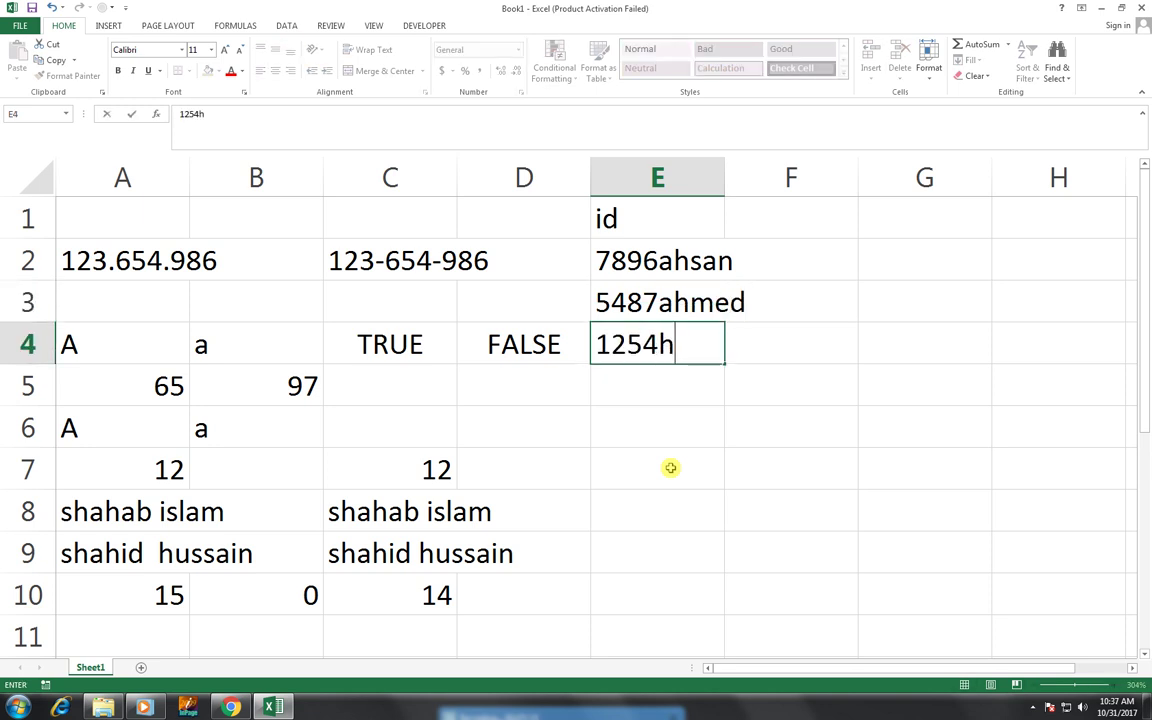
pyautogui.hotkey('ctrl', 'Return')
# Enter the heading "code" in cell F1.
pyautogui.press('Right')
pyautogui.press('Up')
pyautogui.press('Up')
pyautogui.press('Up')
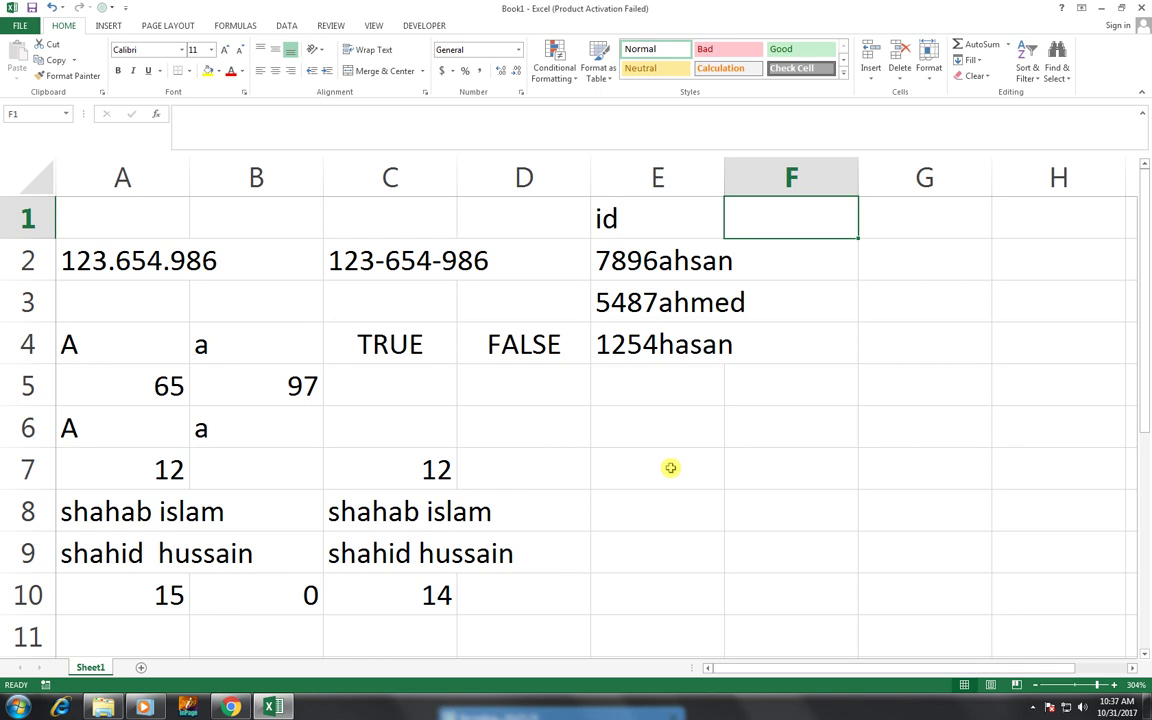
pyautogui.write('code')
pyautogui.press('Return')
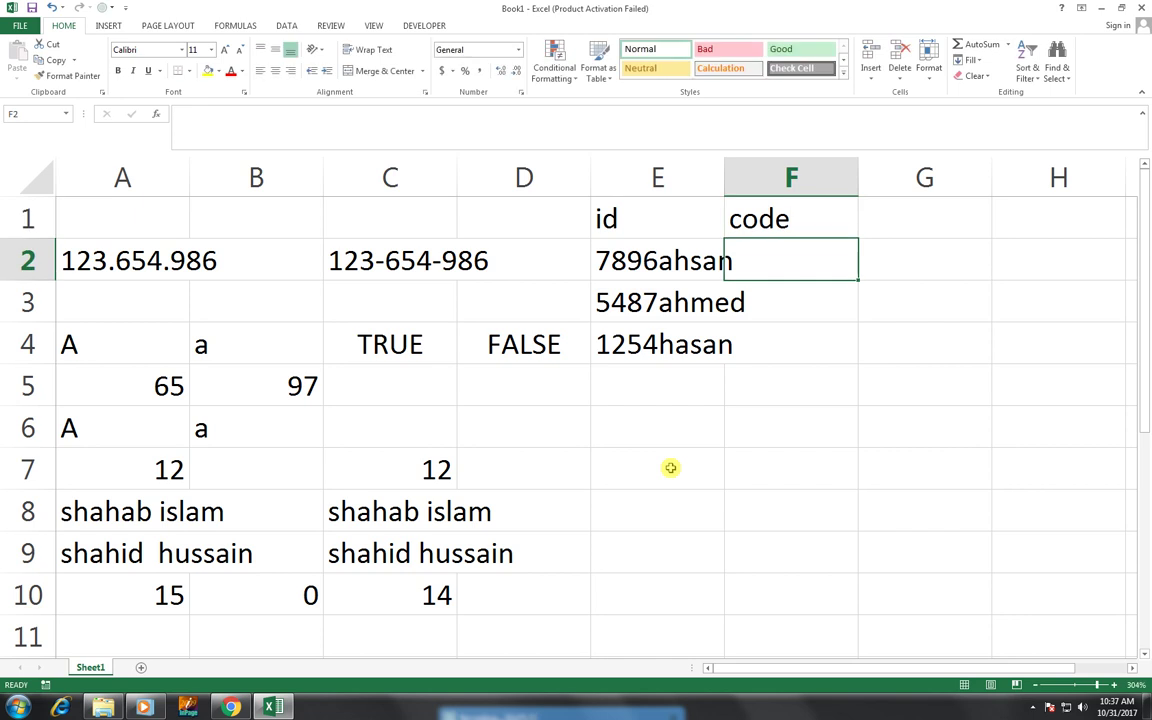
# Enter =LEFT(E2,4) in cell F2 to extract the four-digit code from the first id.
pyautogui.write('=left')
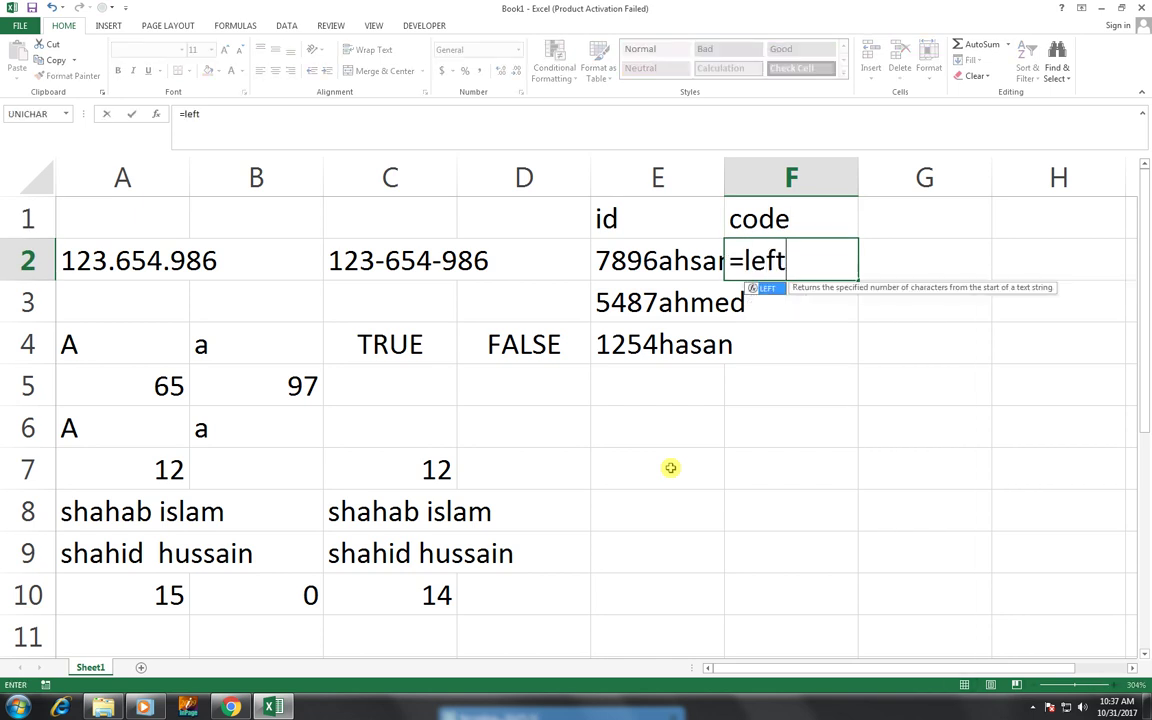
pyautogui.press('Tab')
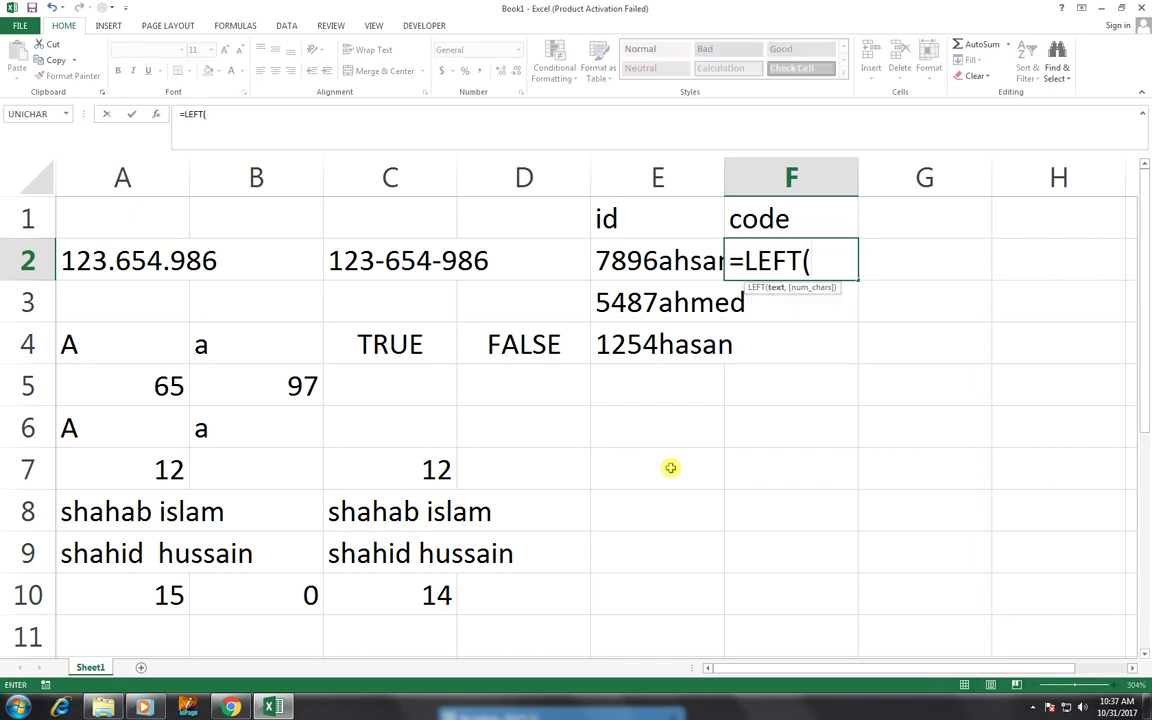
pyautogui.press('Left')
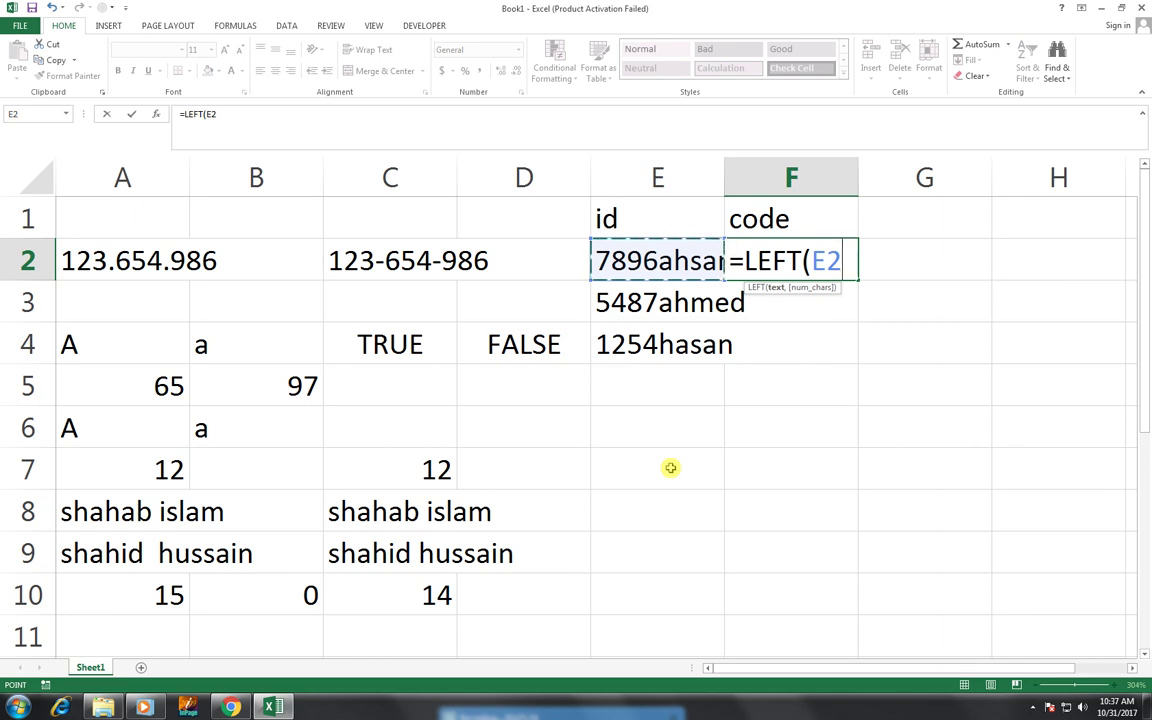
pyautogui.write(',4')
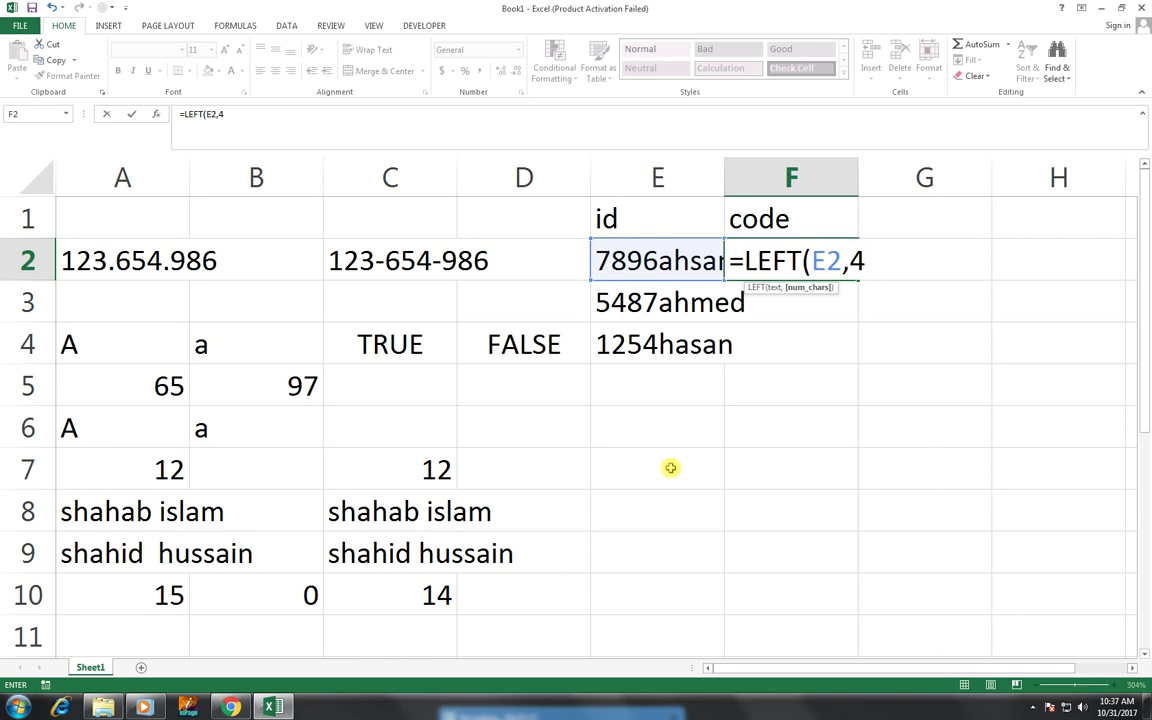
pyautogui.write(')')
pyautogui.press('Return')
# Fill the LEFT formula from cell F2 down to F4.
pyautogui.press('Up')
pyautogui.hotkey('shift', 'Down')
pyautogui.hotkey('shift', 'Down')
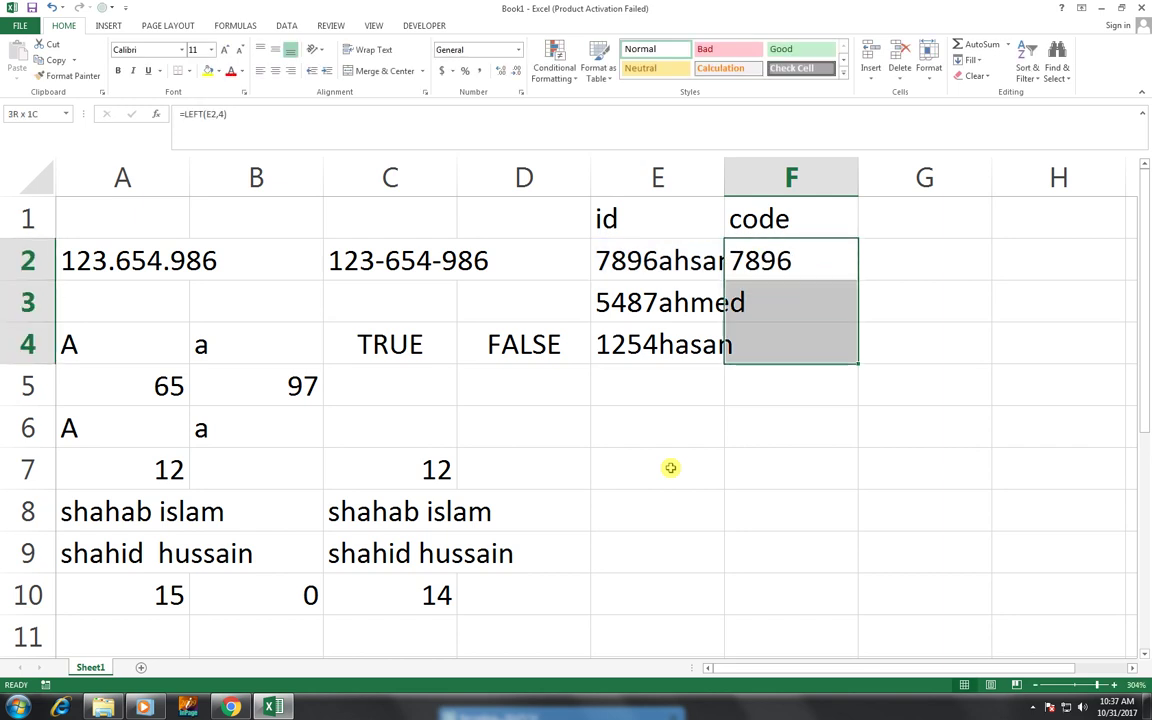
pyautogui.hotkey('ctrl', 'd')
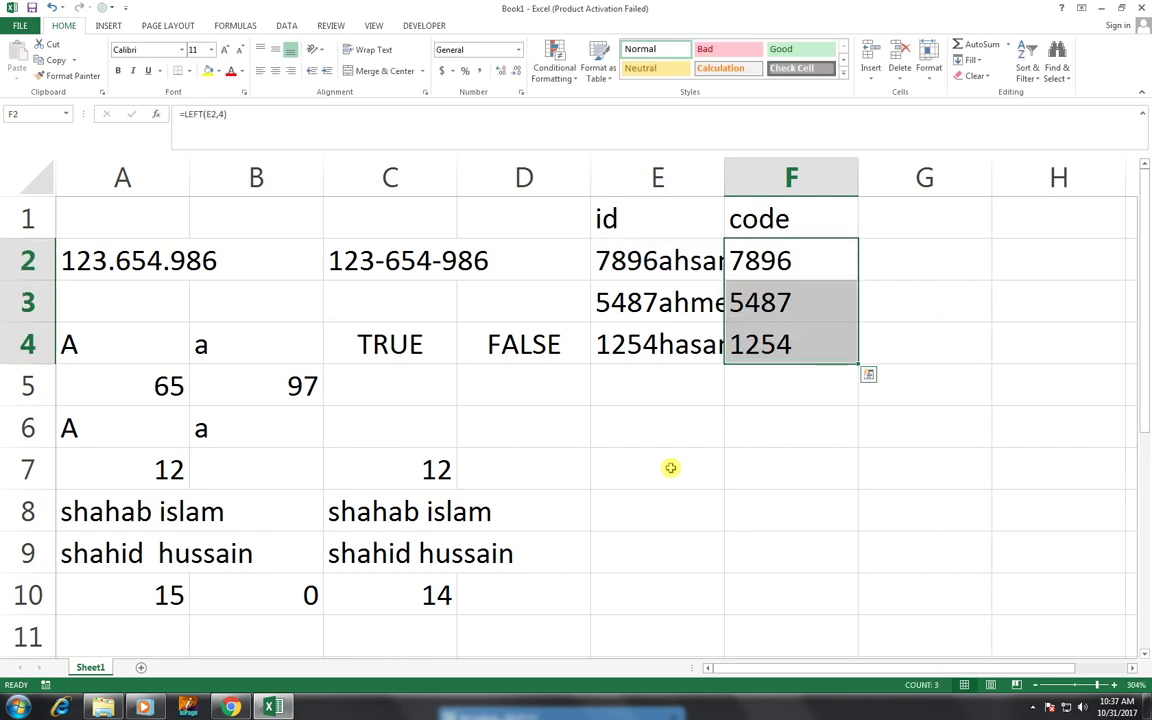
# Enter the heading "NAME" in capital letters in cell G1.
pyautogui.press('Right')
pyautogui.press('Up')
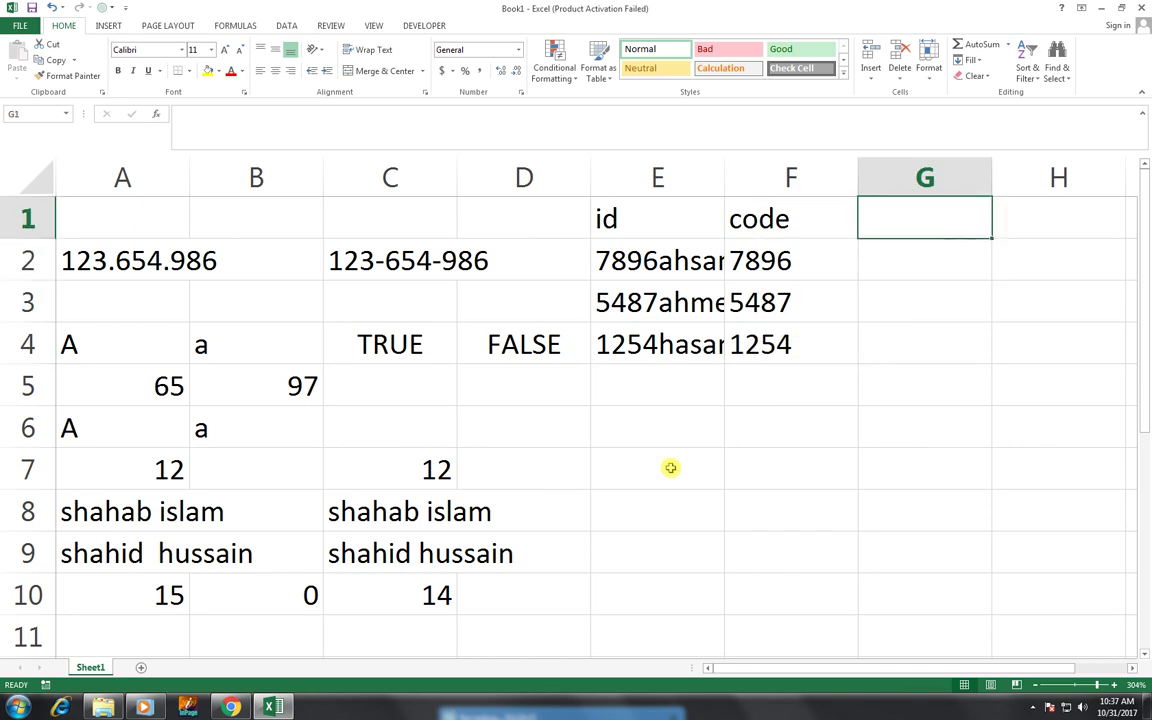
pyautogui.write('nam')
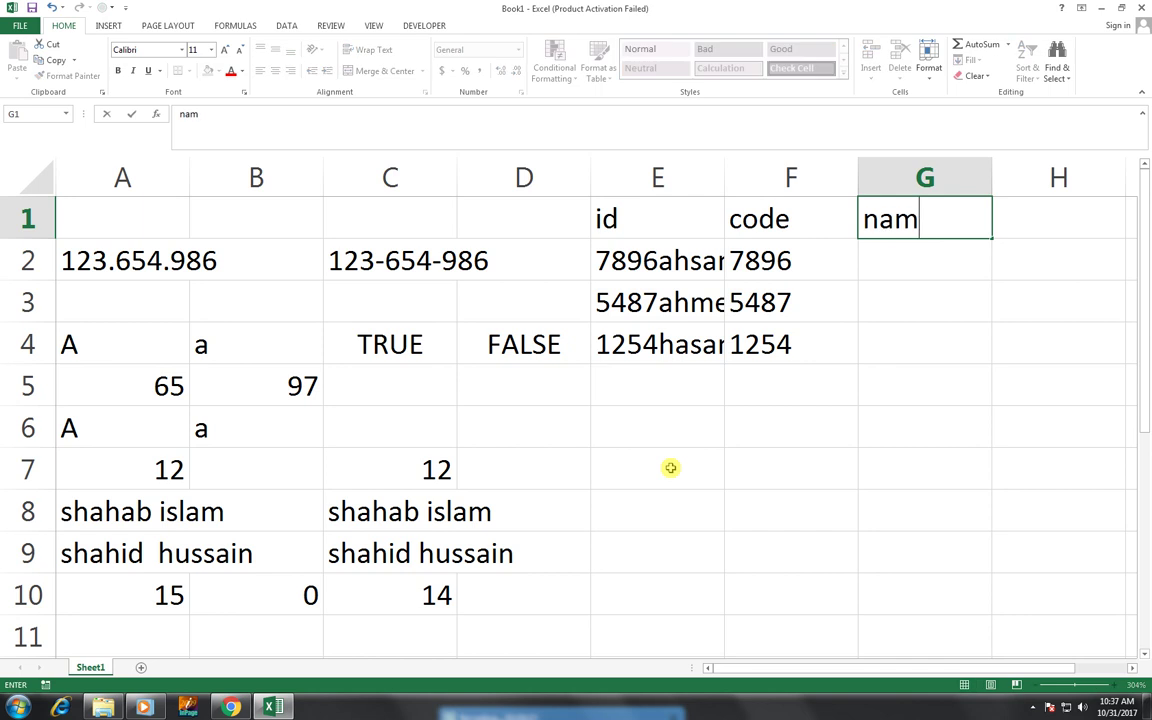
pyautogui.press('BackSpace')
pyautogui.press('BackSpace')
pyautogui.press('BackSpace')
pyautogui.write('NAME')
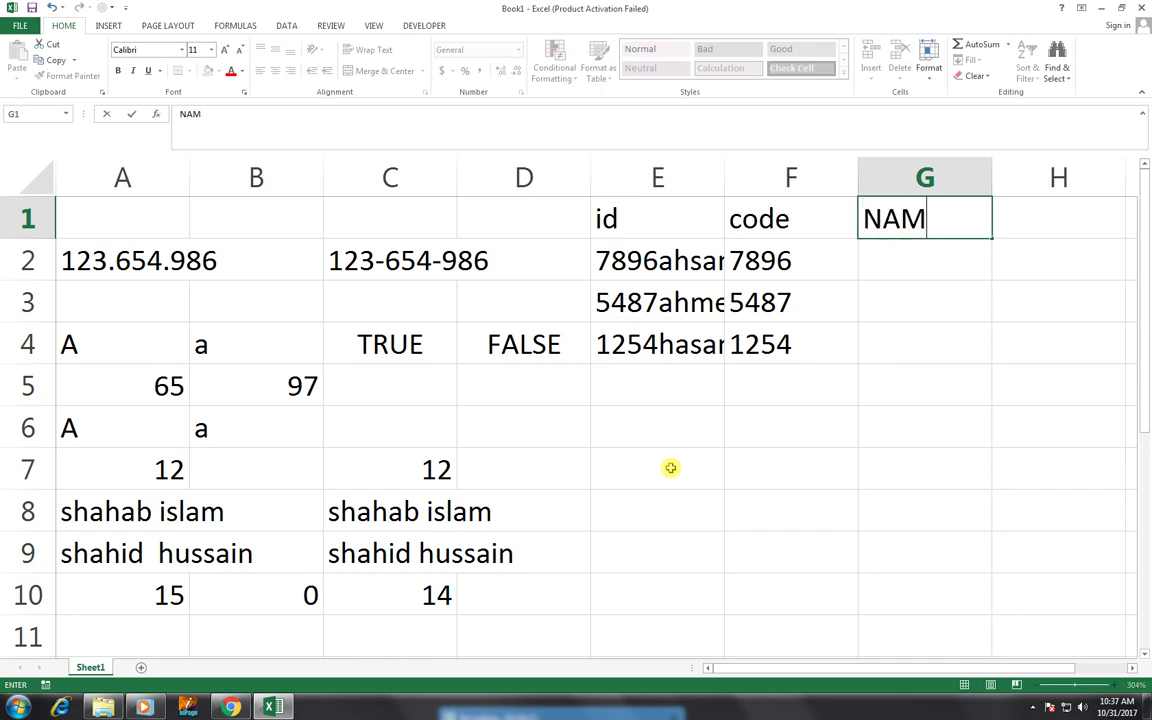
pyautogui.press('Return')
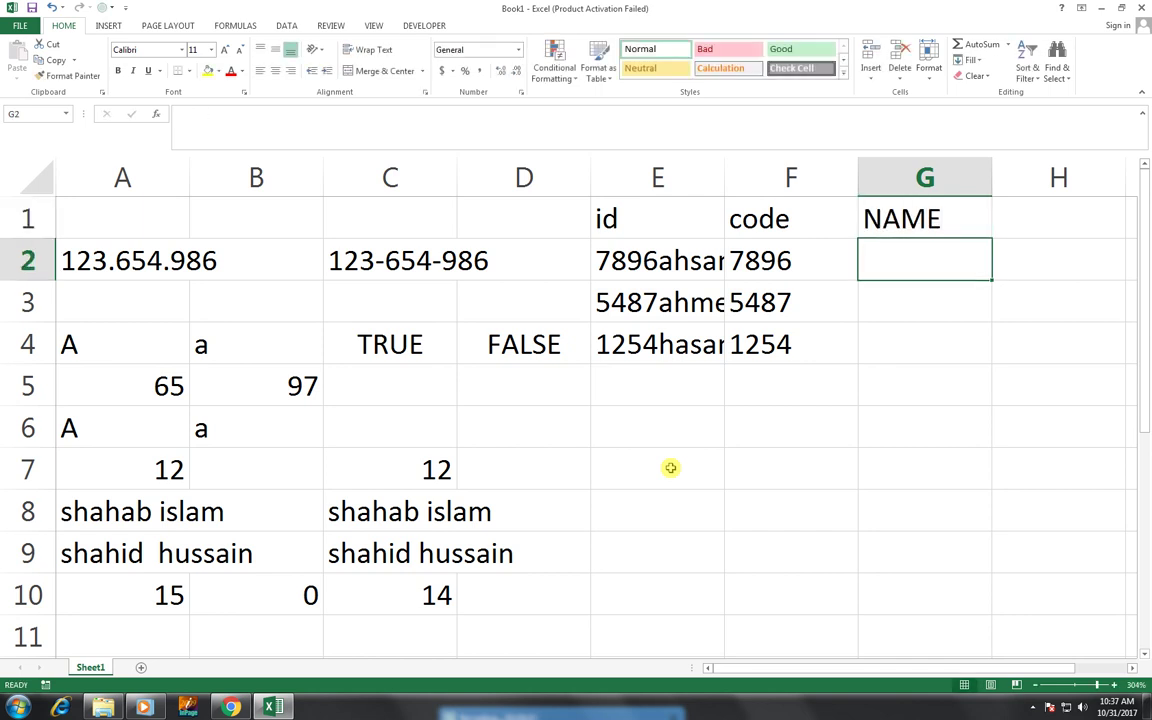
# Enter =REPLACE(E2,4,1,"") in cell G2 to replace part of the first id with empty text.
pyautogui.write('=RE')
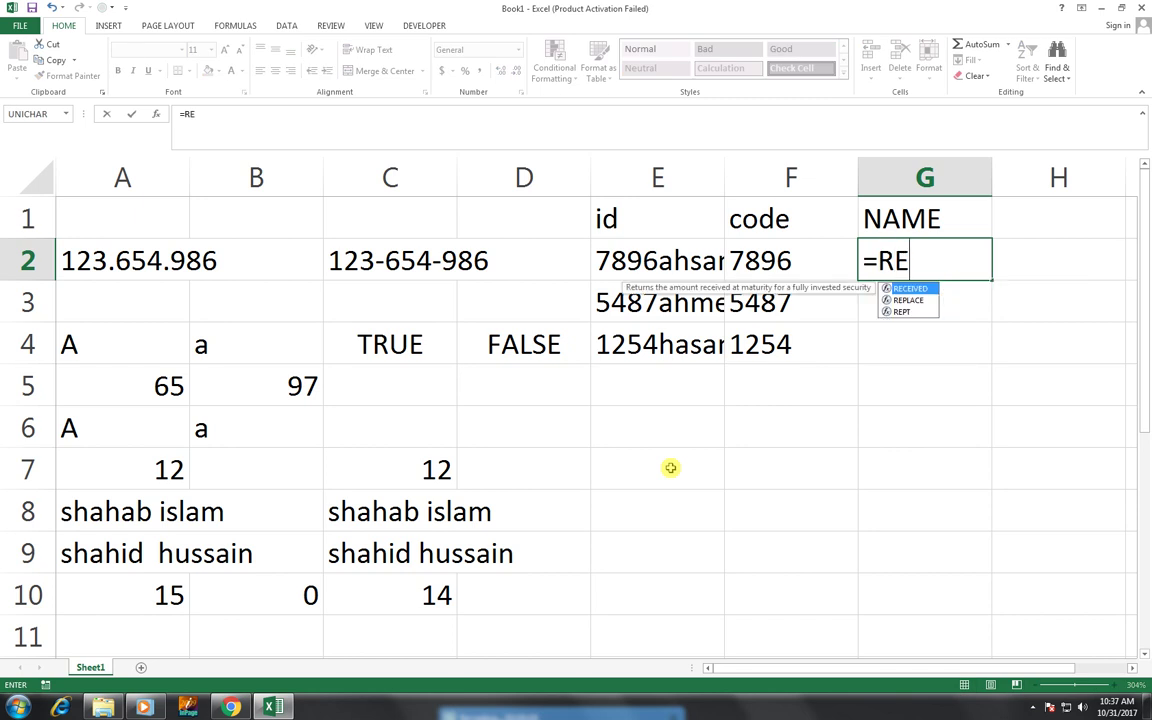
pyautogui.press('Down')
pyautogui.press('Tab')
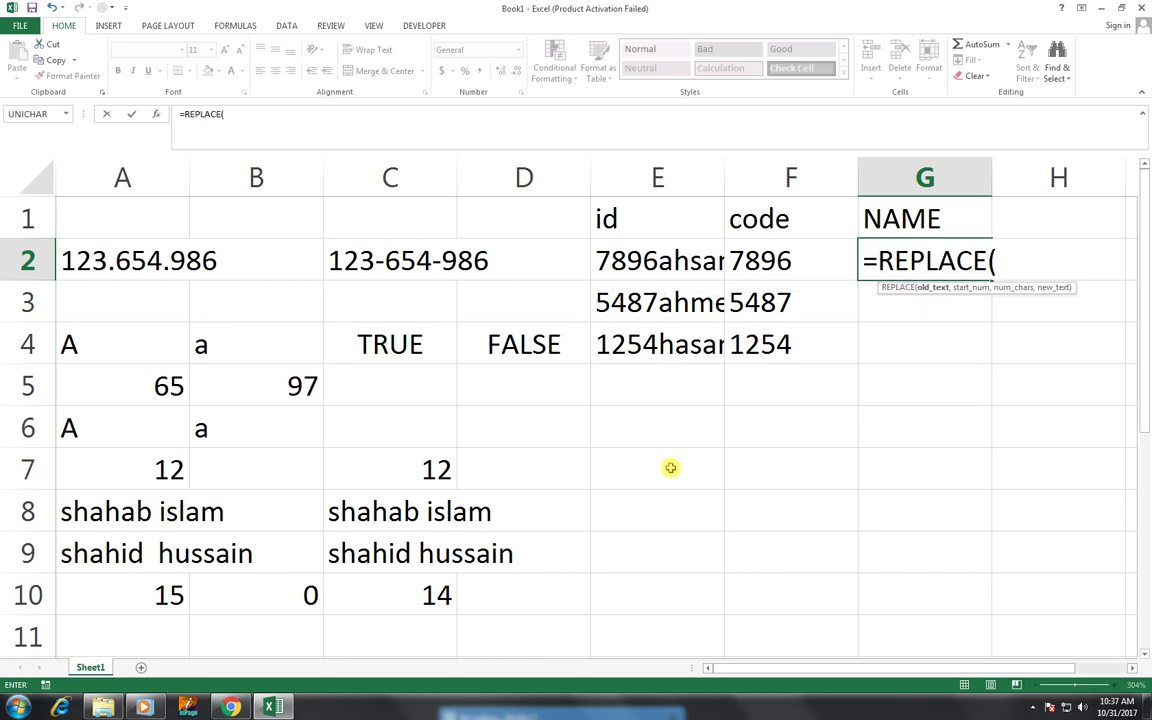
pyautogui.press('Left')
pyautogui.press('Left')
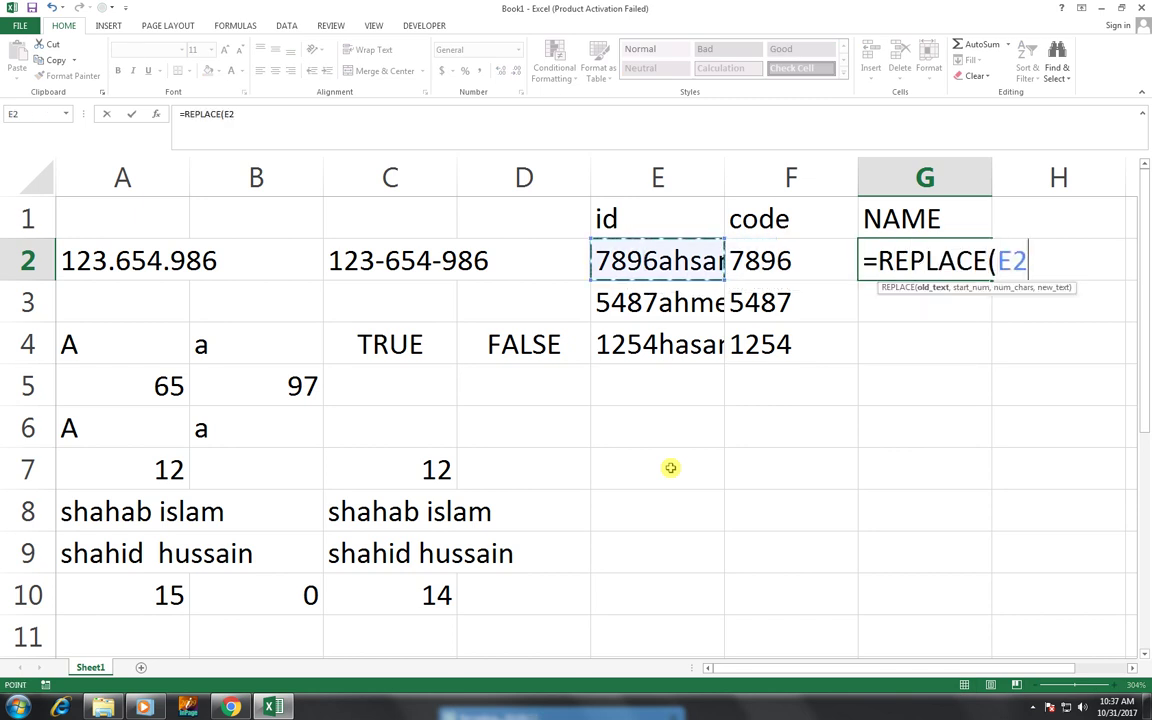
pyautogui.write(',')
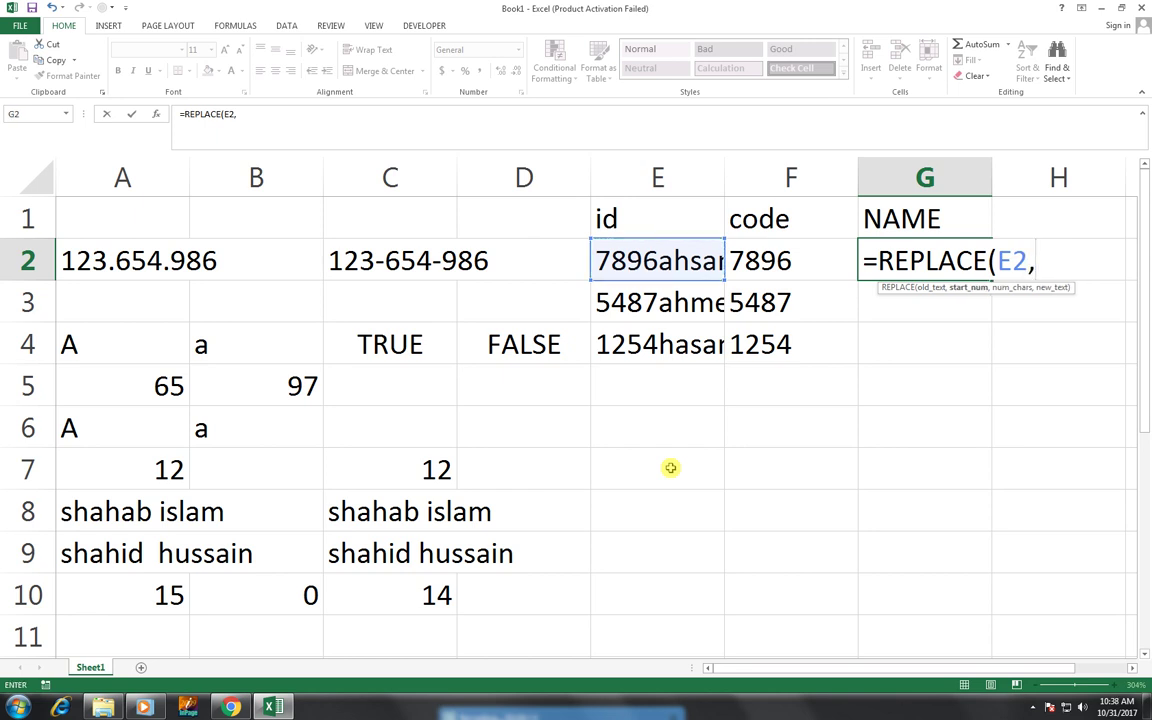
pyautogui.write('4,')
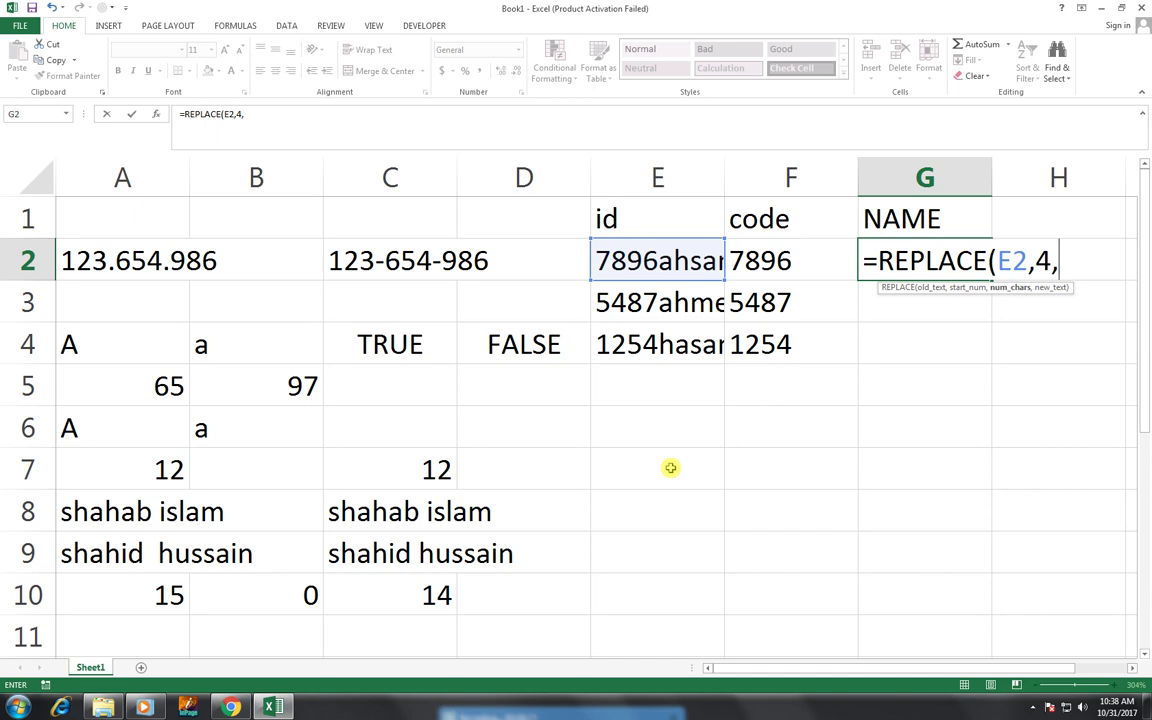
pyautogui.write('1,')
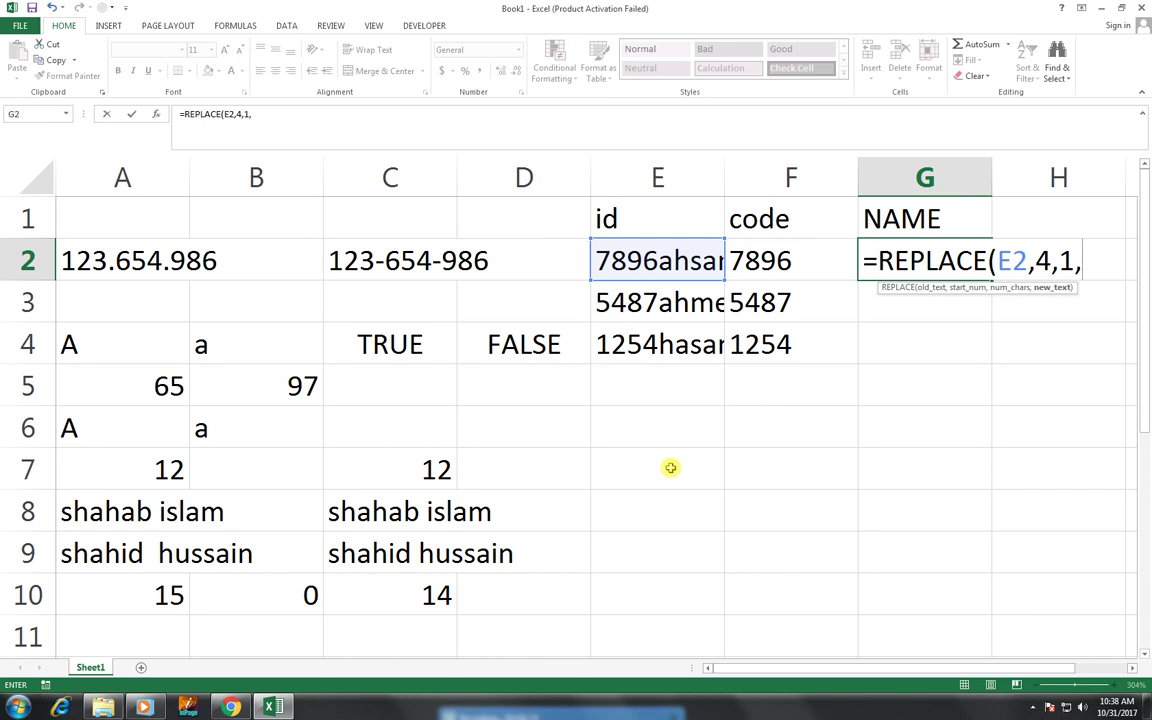
pyautogui.write('"")')
pyautogui.press('Return')
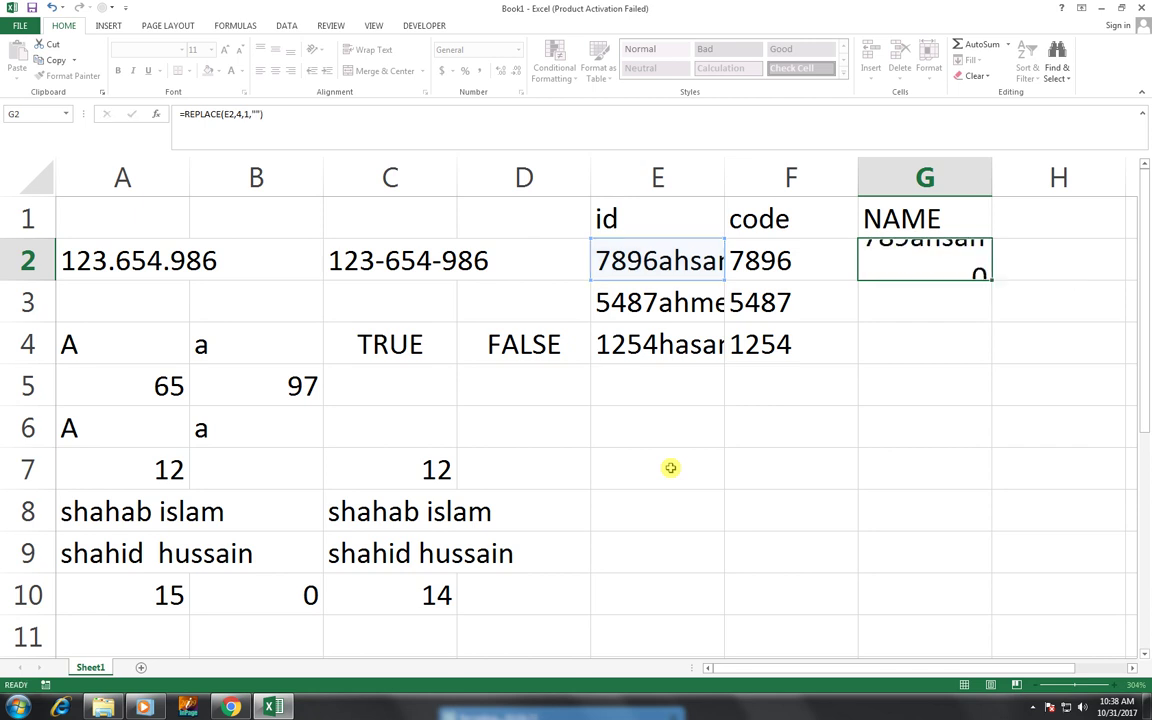
# Change the REPLACE formula in cell G2 to =REPLACE(E2,1,4,"") so it removes the four leading digits from the first id.
pyautogui.press('Up')
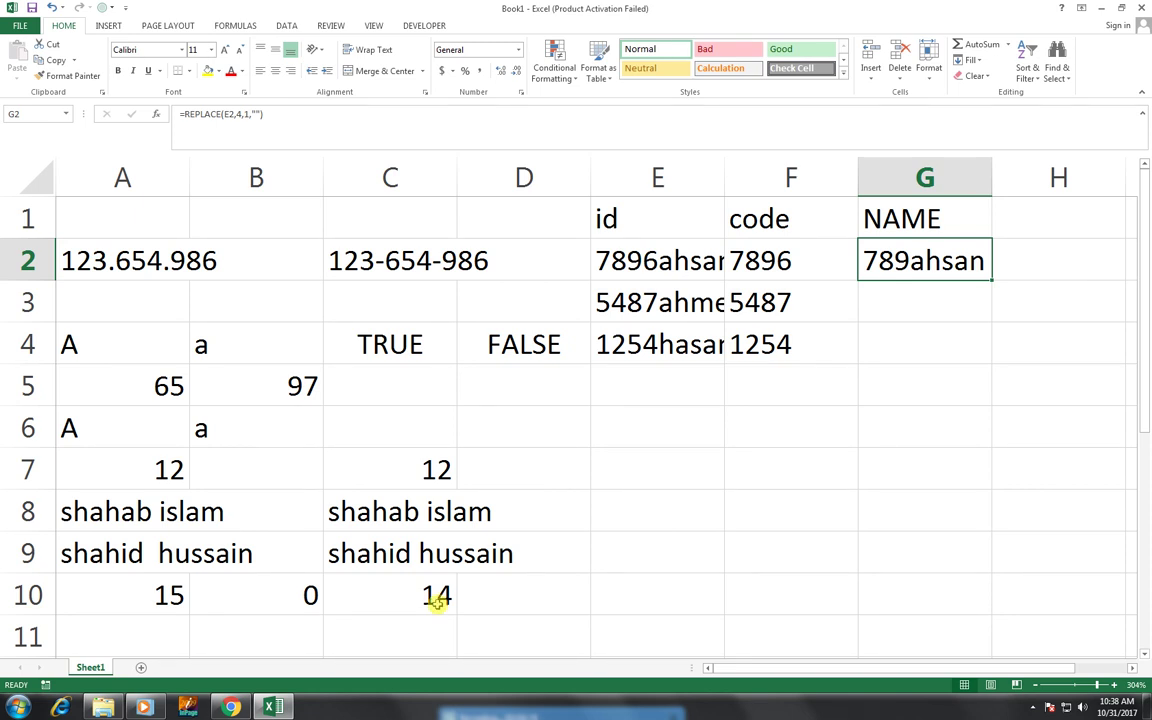
pyautogui.press('F2')
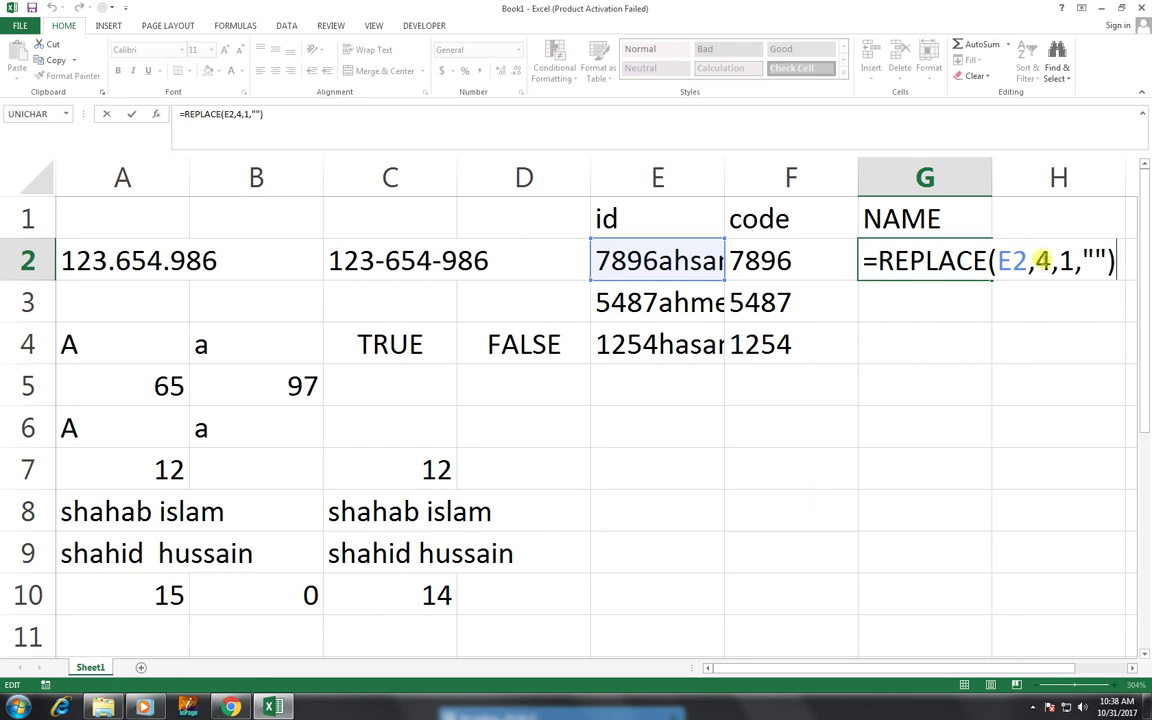
pyautogui.click(1044, 260)
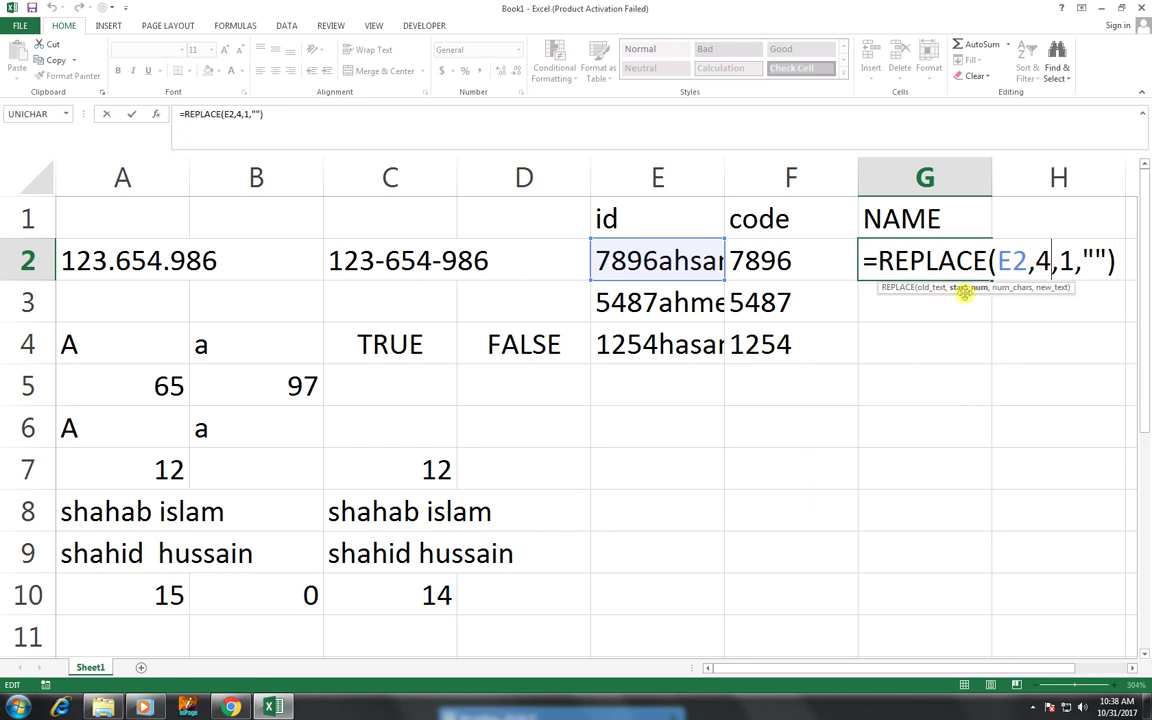
pyautogui.press('BackSpace')
pyautogui.write('1')
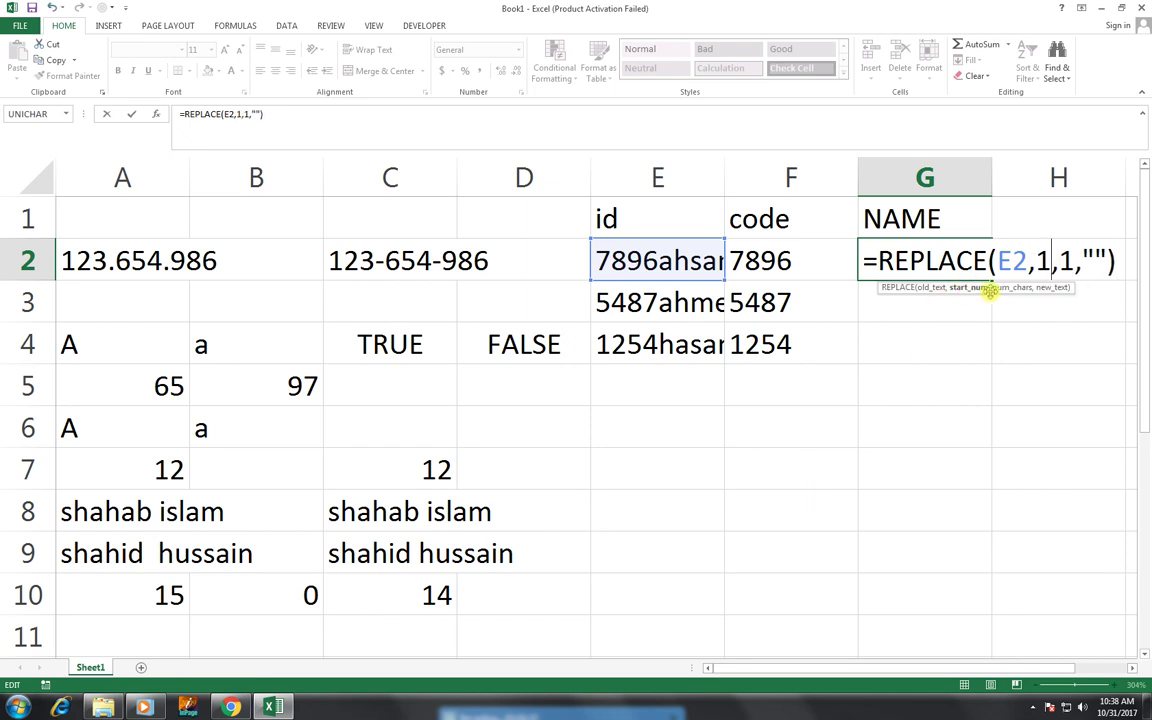
pyautogui.press('Right')
pyautogui.press('Right')
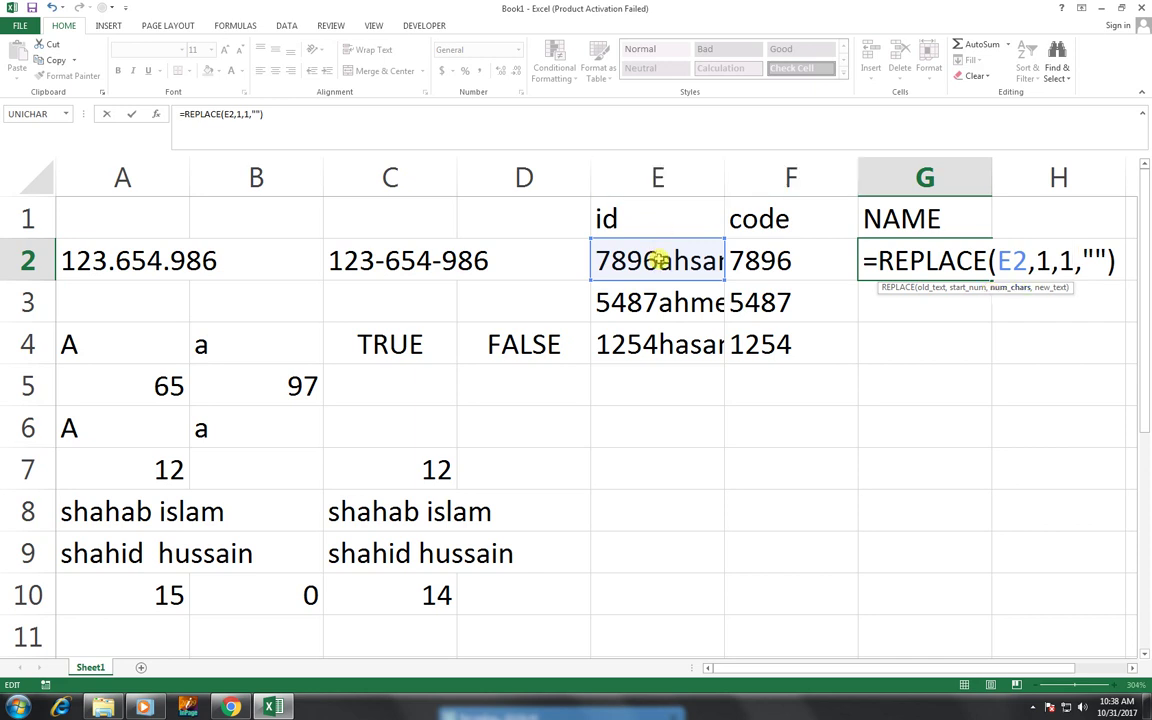
pyautogui.press('BackSpace')
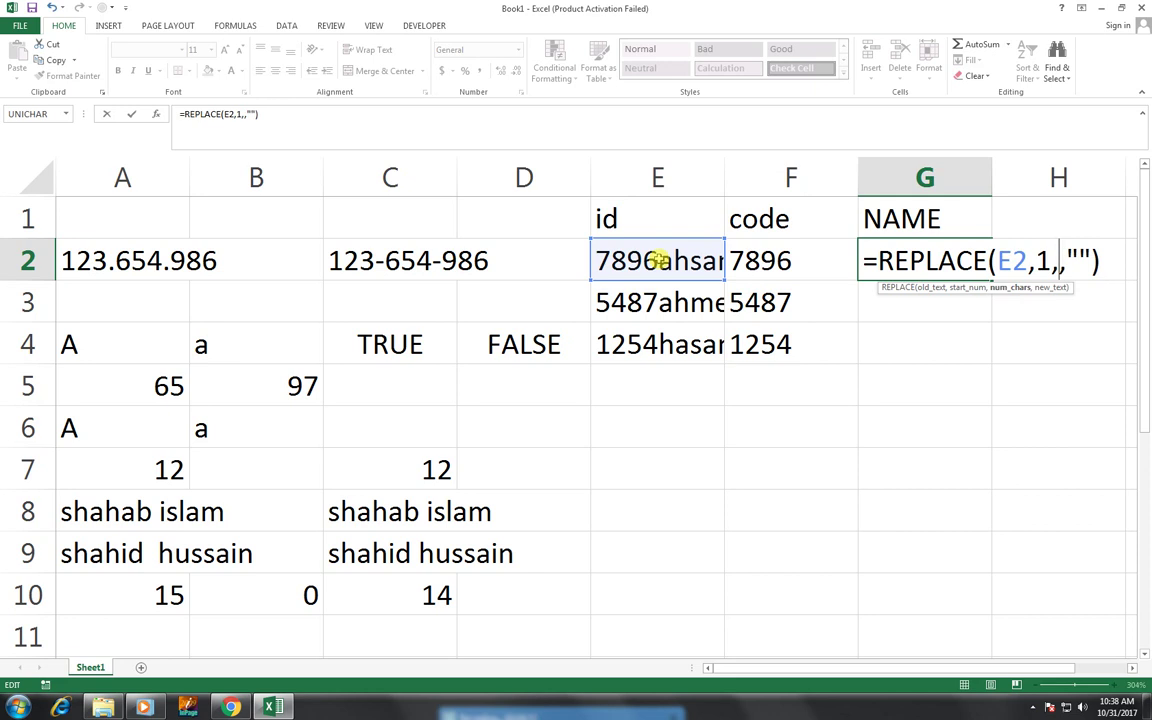
pyautogui.write('4')
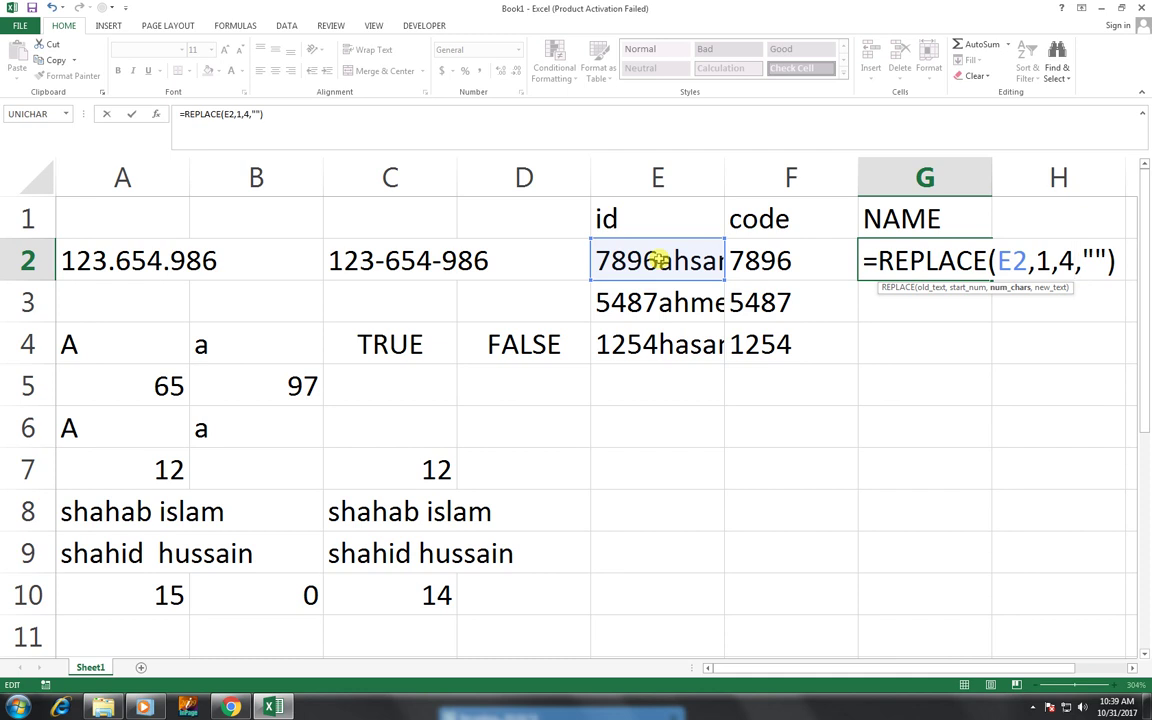
pyautogui.press('Return')
# Fill the REPLACE formula from cell G2 down to G4.
pyautogui.press('Up')
pyautogui.hotkey('shift', 'Down')
pyautogui.hotkey('shift', 'Down')
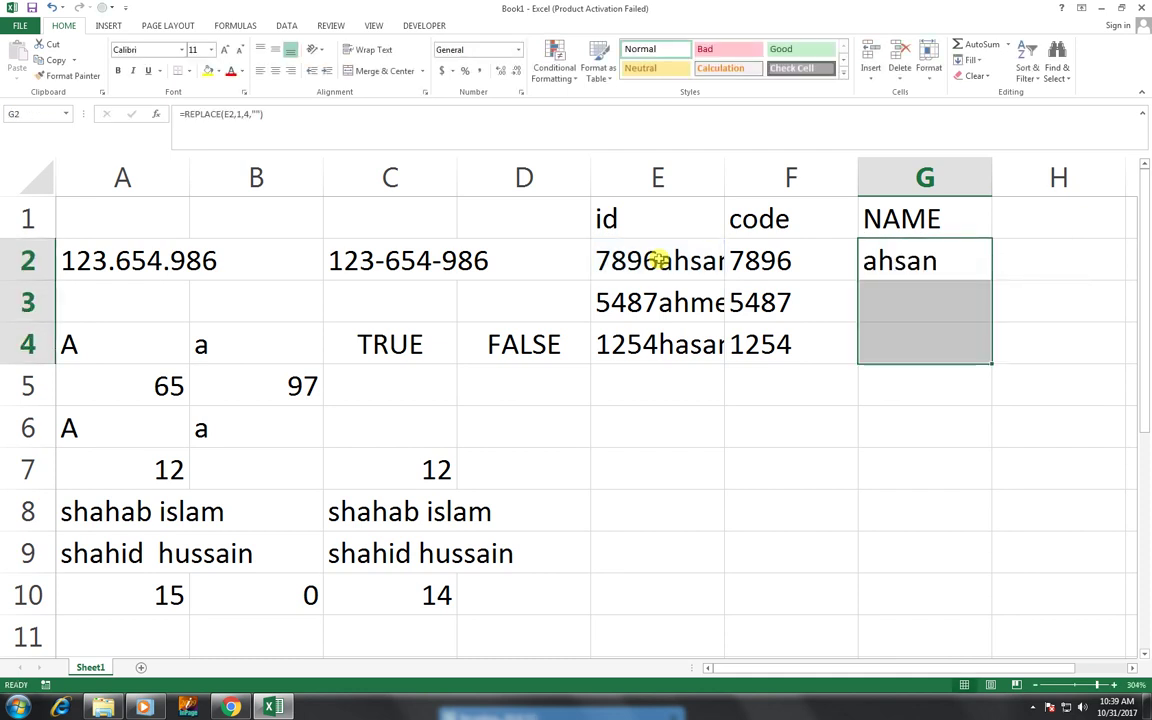
pyautogui.hotkey('ctrl', 'd')
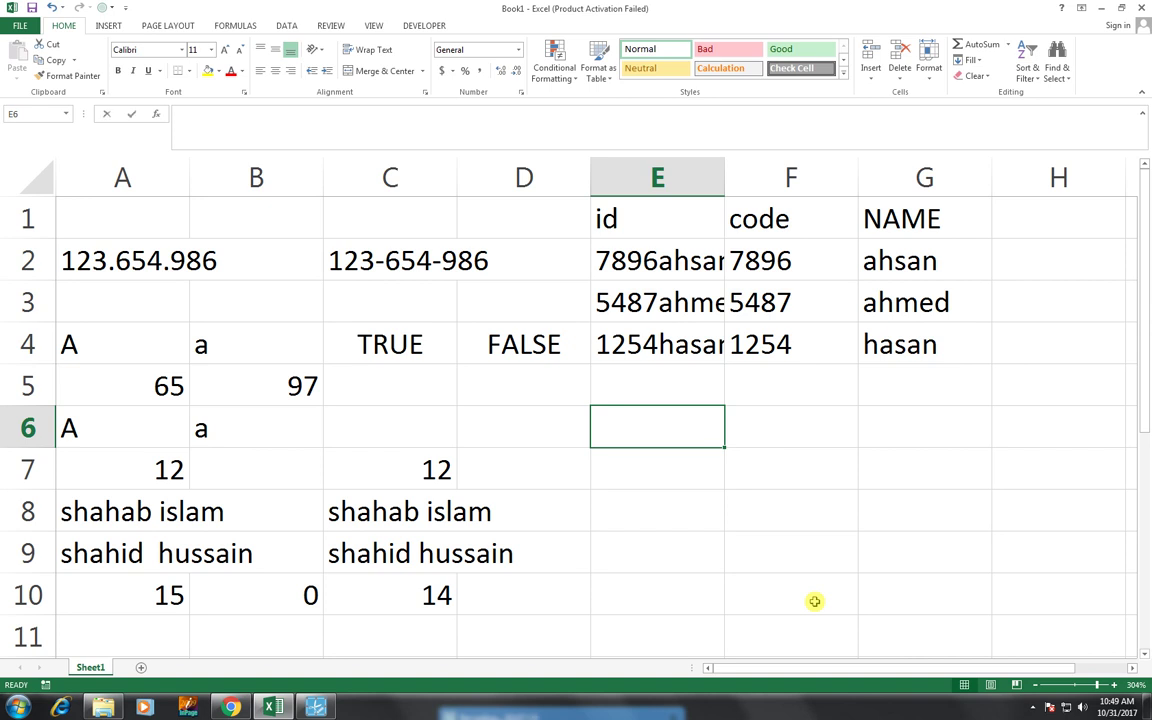
# Enter the sample value 123.654.987 in cell E6.
pyautogui.write('123.654')
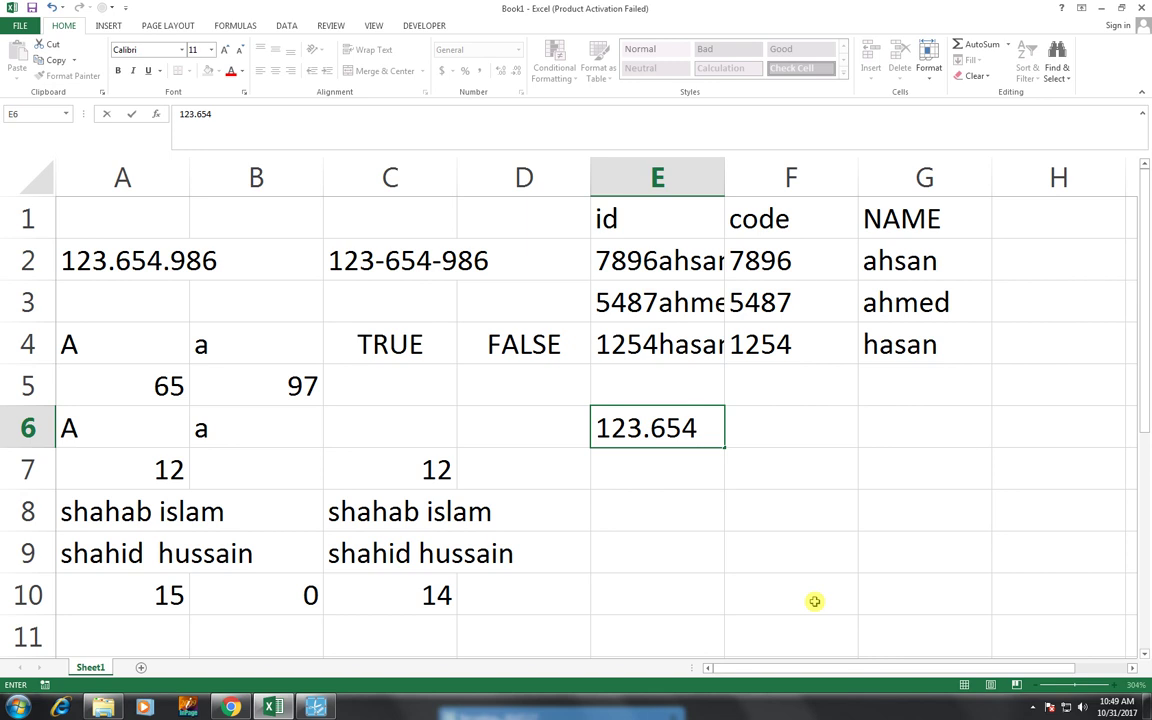
pyautogui.write('.9*8')
pyautogui.press('BackSpace')
pyautogui.press('BackSpace')
pyautogui.write('87')
pyautogui.press('Tab')
pyautogui.press('Tab')
pyautogui.press('Tab')
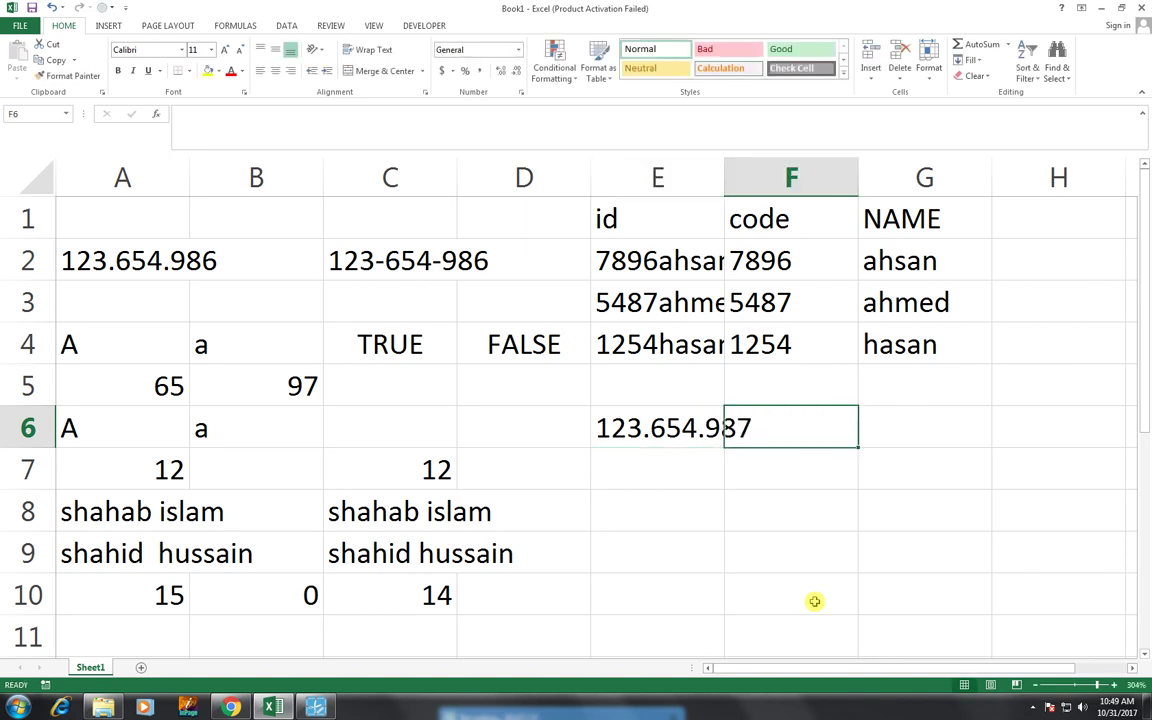
pyautogui.press('Tab')
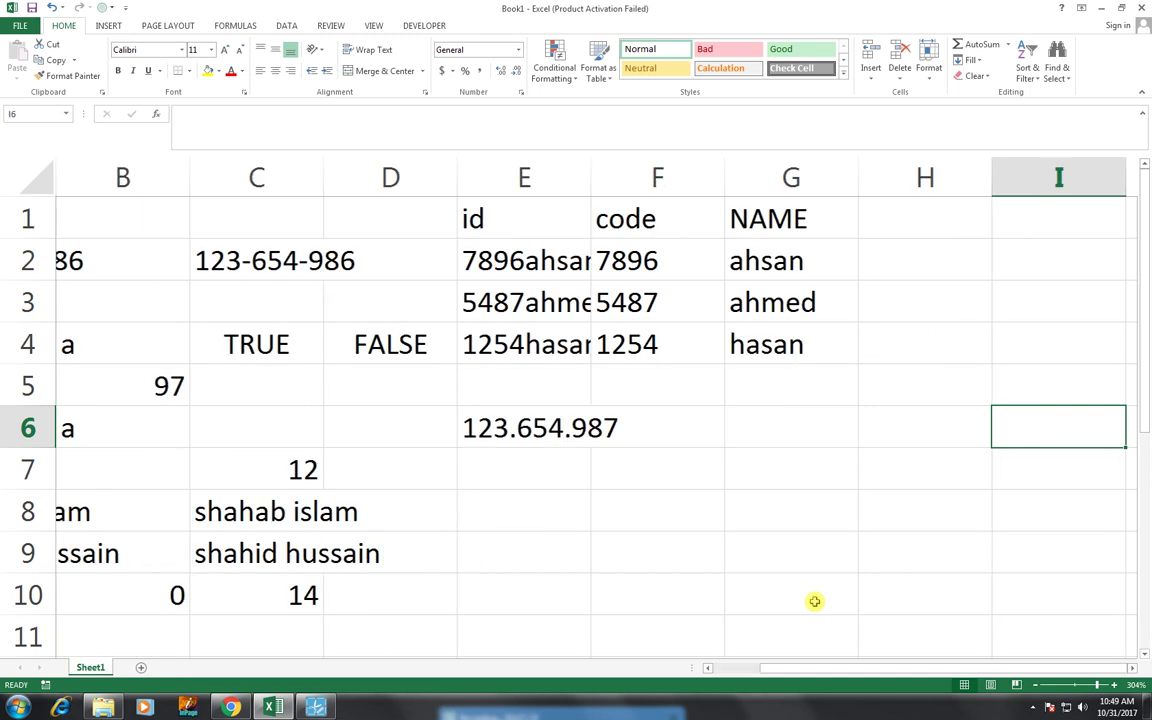
# Return to cell F6 and autofit the width of column E to its contents.
pyautogui.press('Left')
pyautogui.press('Left')
pyautogui.press('Left')
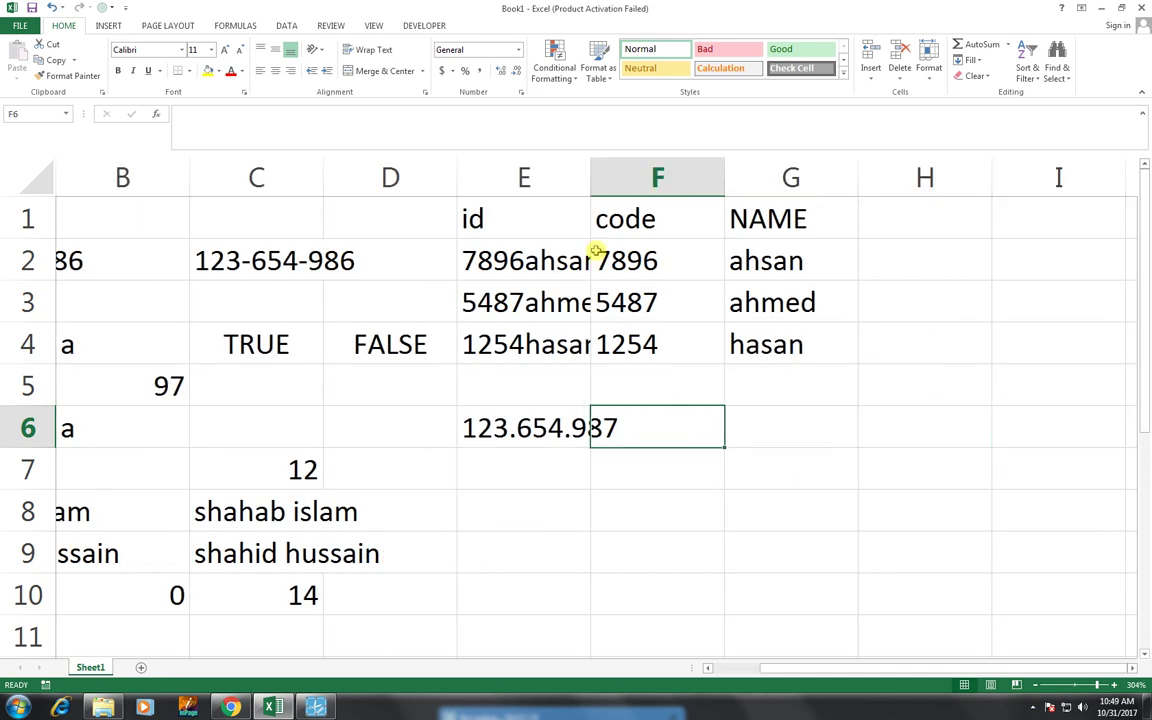
pyautogui.doubleClick(589, 177)
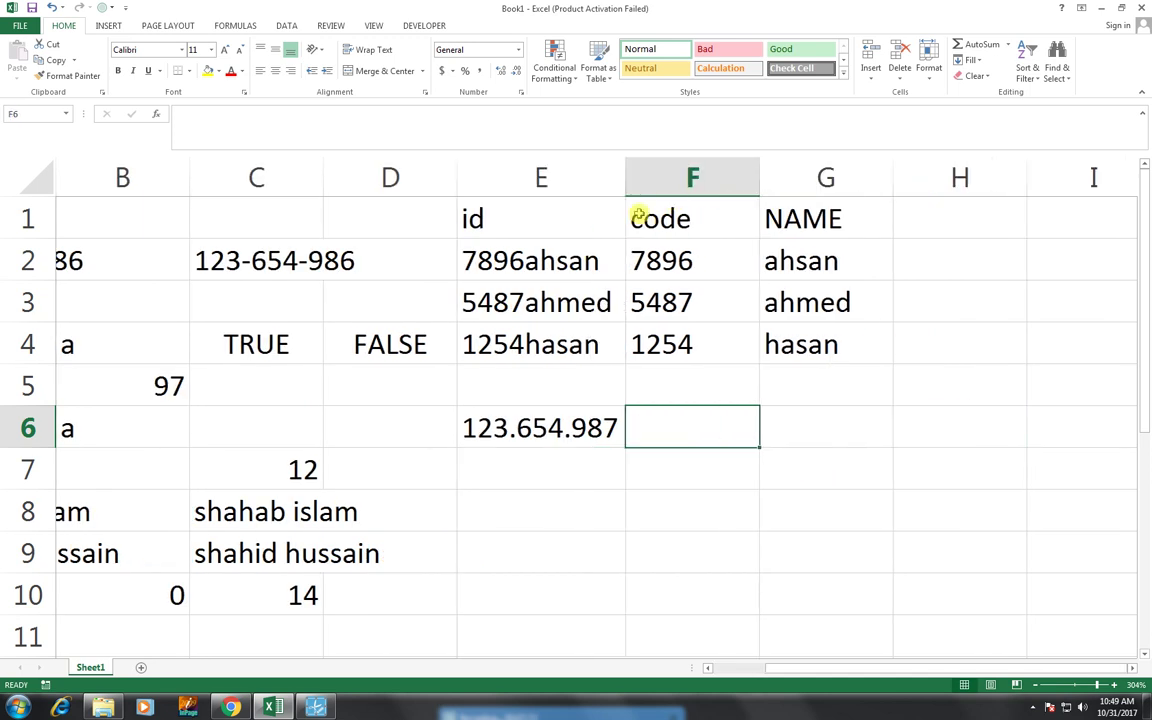
# Enter =LEFT(E6,4) in cell F6 to extract the leading characters of the dotted number.
pyautogui.write('=LEFT(')
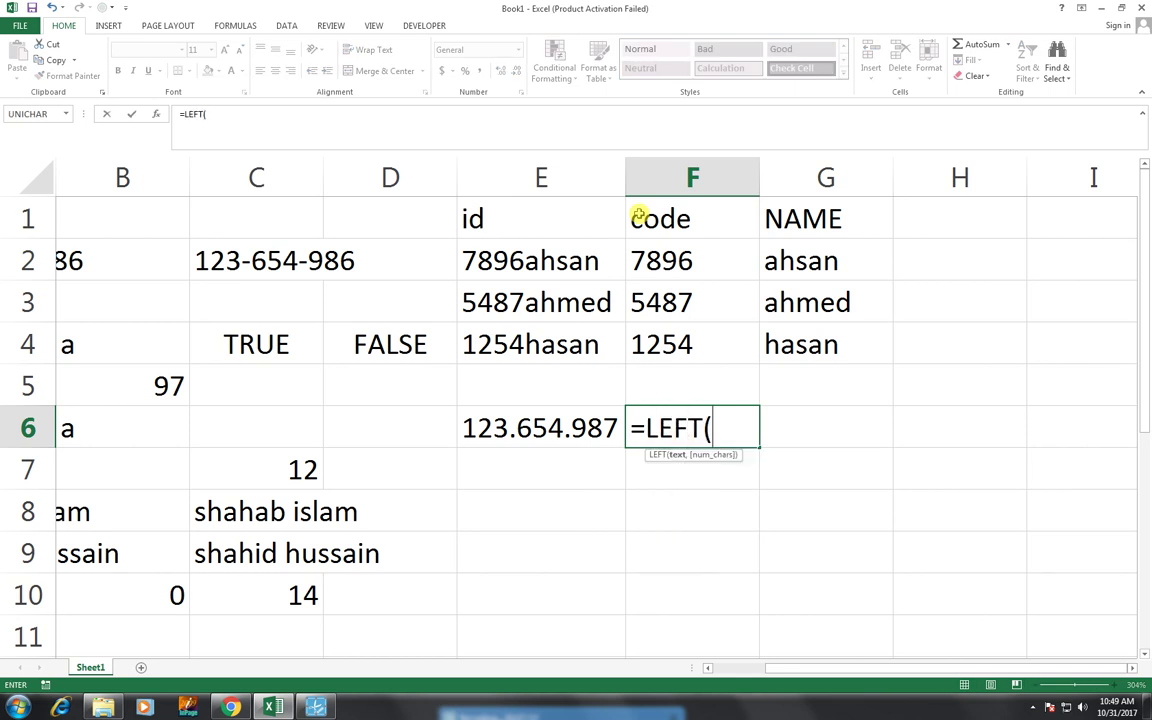
pyautogui.press('Left')
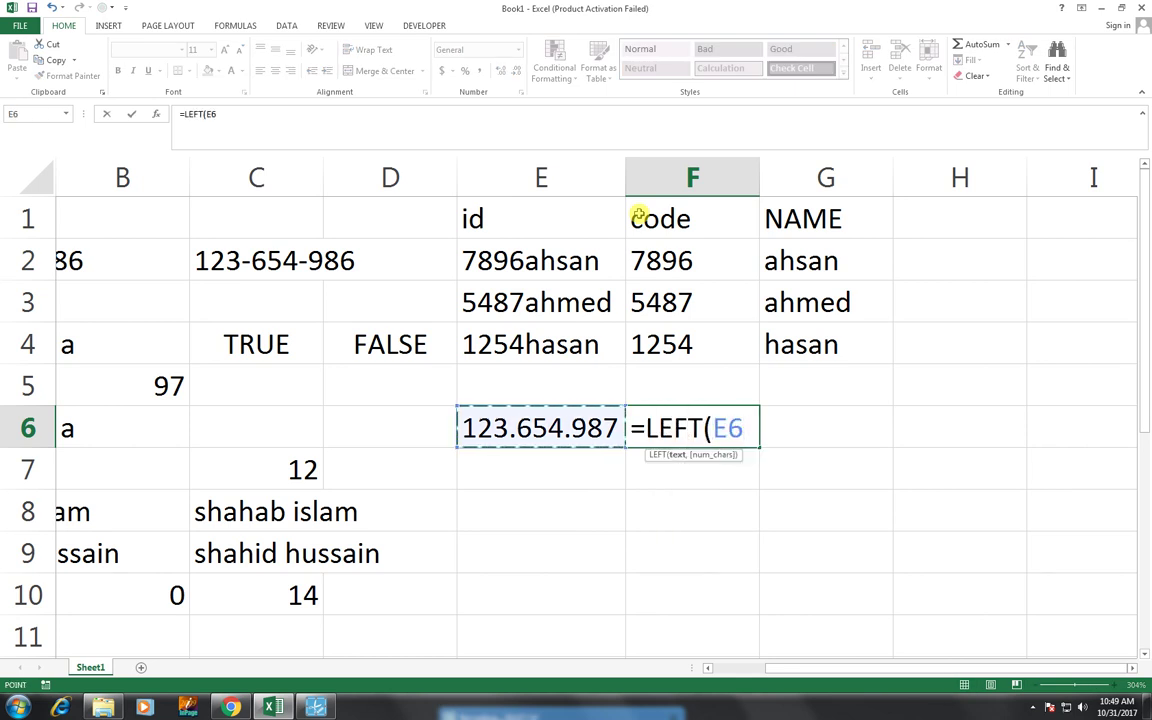
pyautogui.write(',4)')
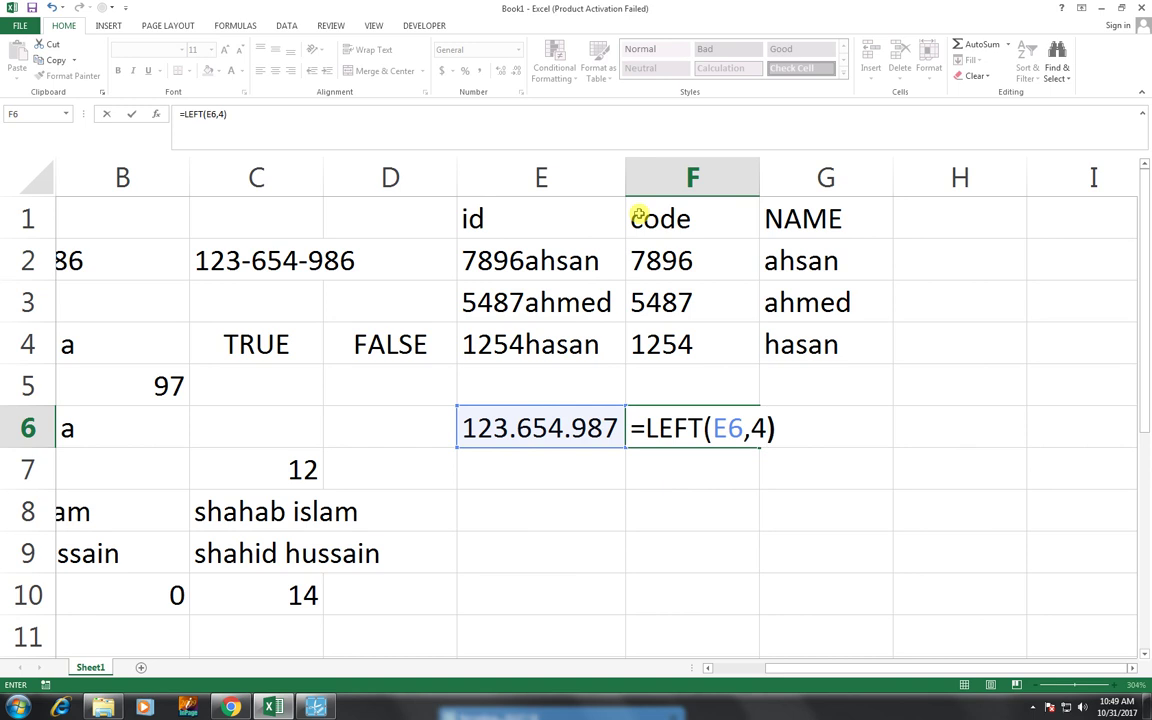
pyautogui.press('Return')
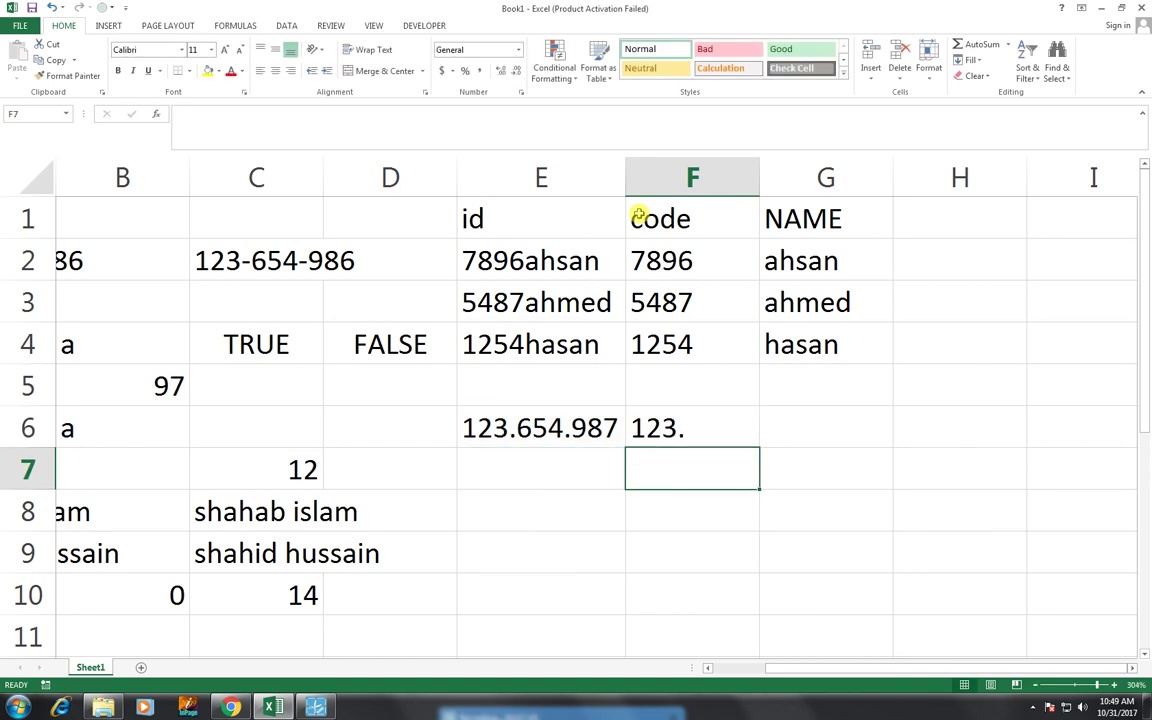
# Set the character count of the LEFT formula in cell F6 to 3.
pyautogui.press('Up')
pyautogui.press('F2')
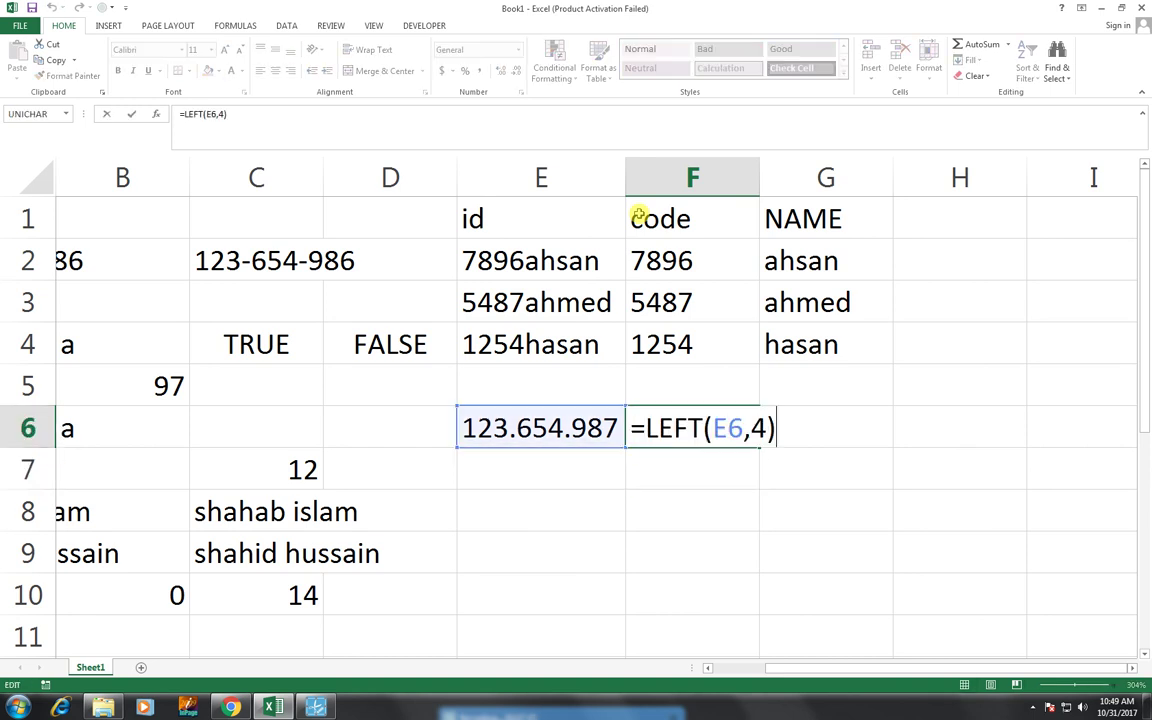
pyautogui.press('Left')
pyautogui.press('BackSpace')
pyautogui.write('3')
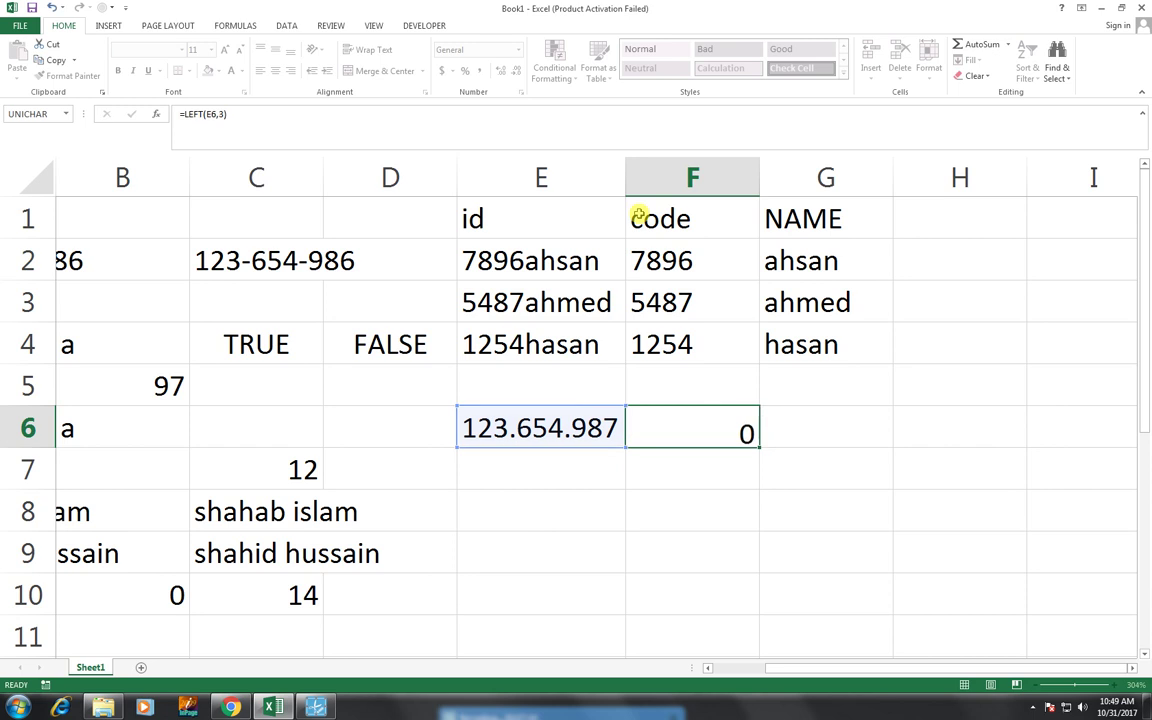
pyautogui.press('Tab')
# Enter a MID formula in cell G6 that reads E6 from start position 4 for 30 characters.
pyautogui.write('=MID(')
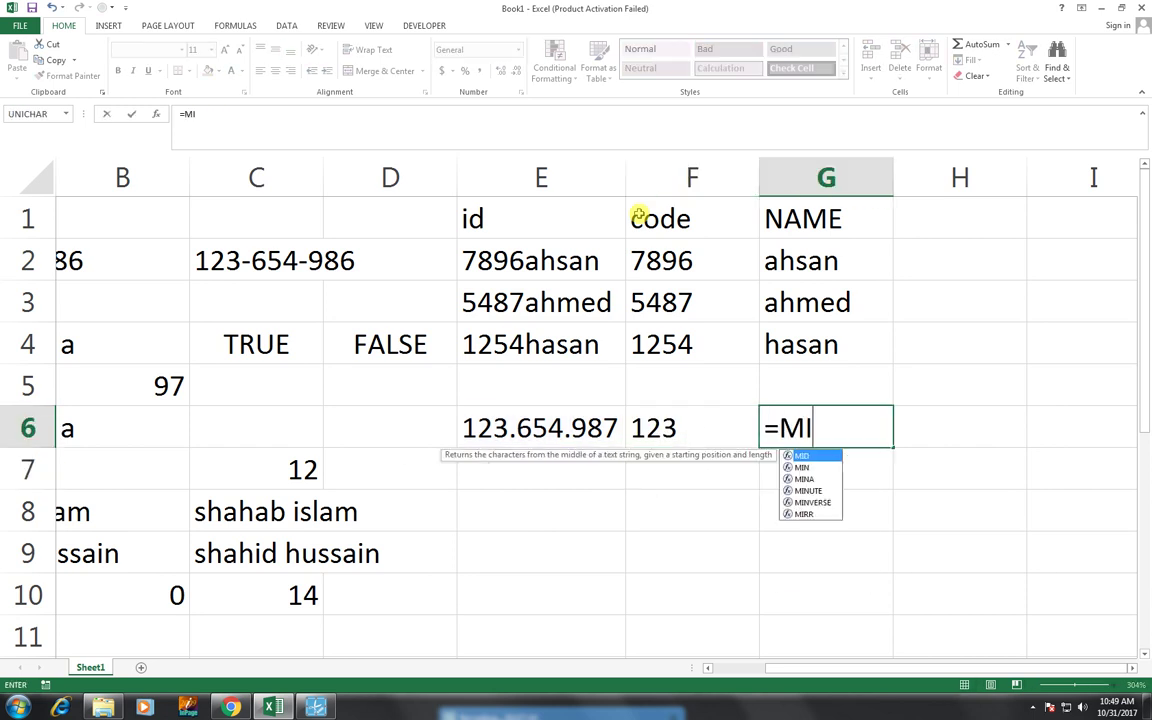
pyautogui.press('Left')
pyautogui.press('Left')
pyautogui.press('Left')
pyautogui.press('Right')
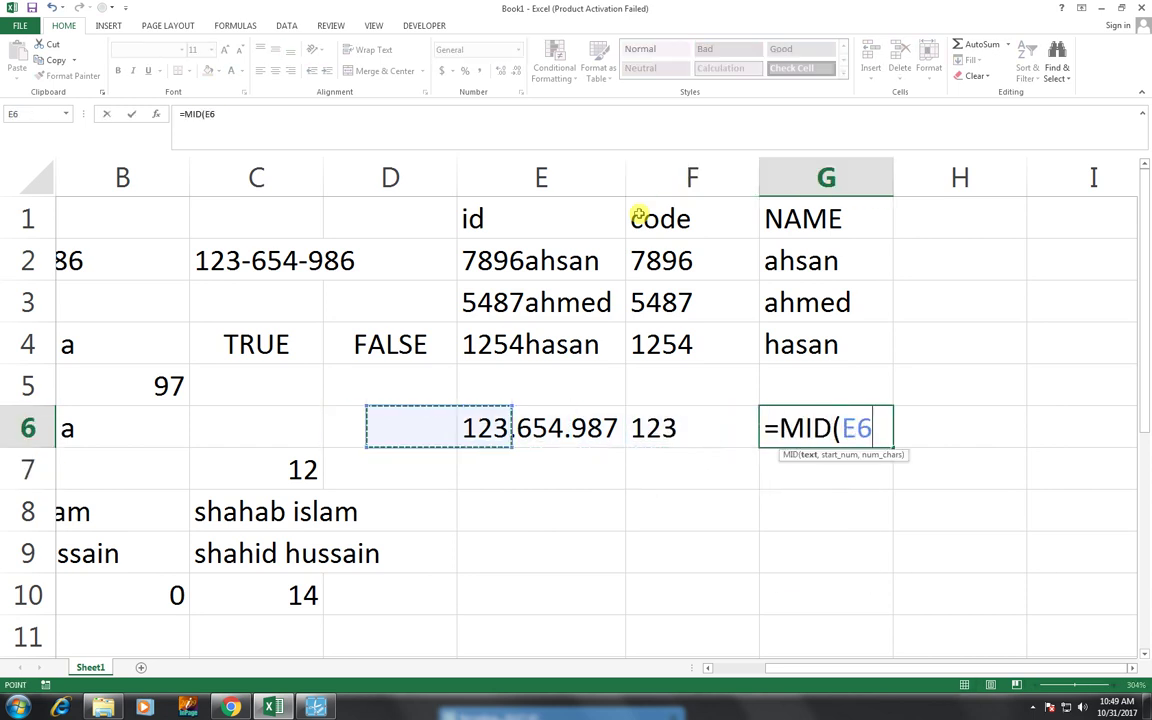
pyautogui.write(',')
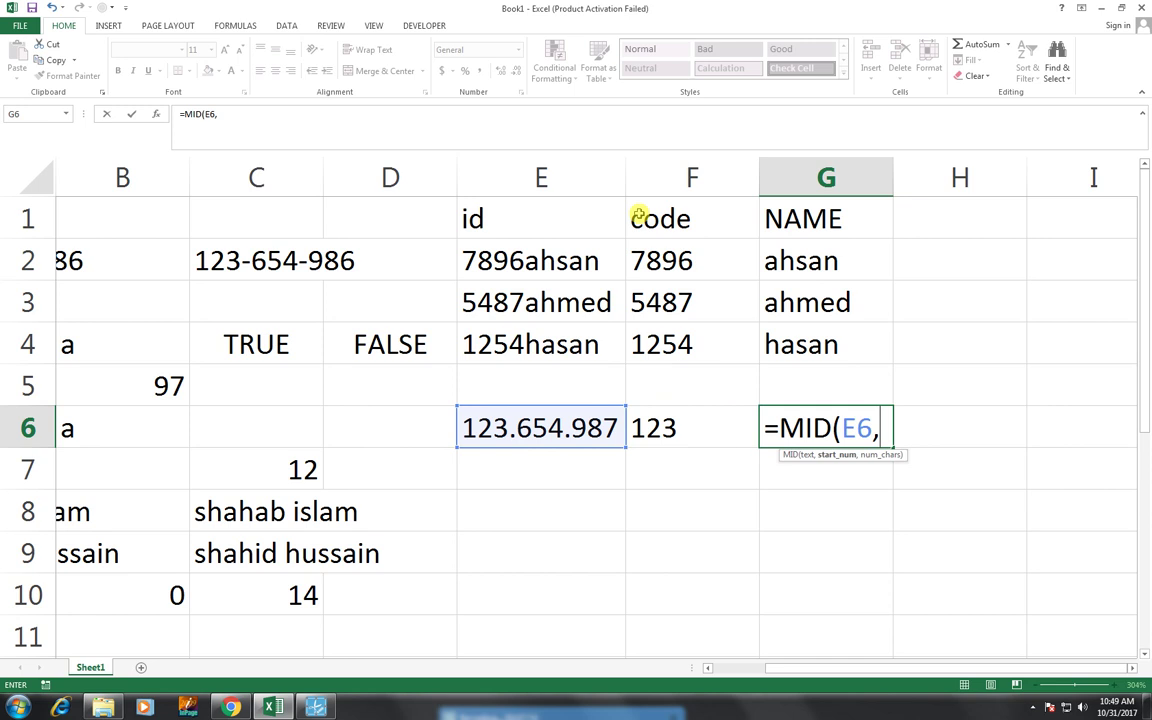
pyautogui.write('4,')
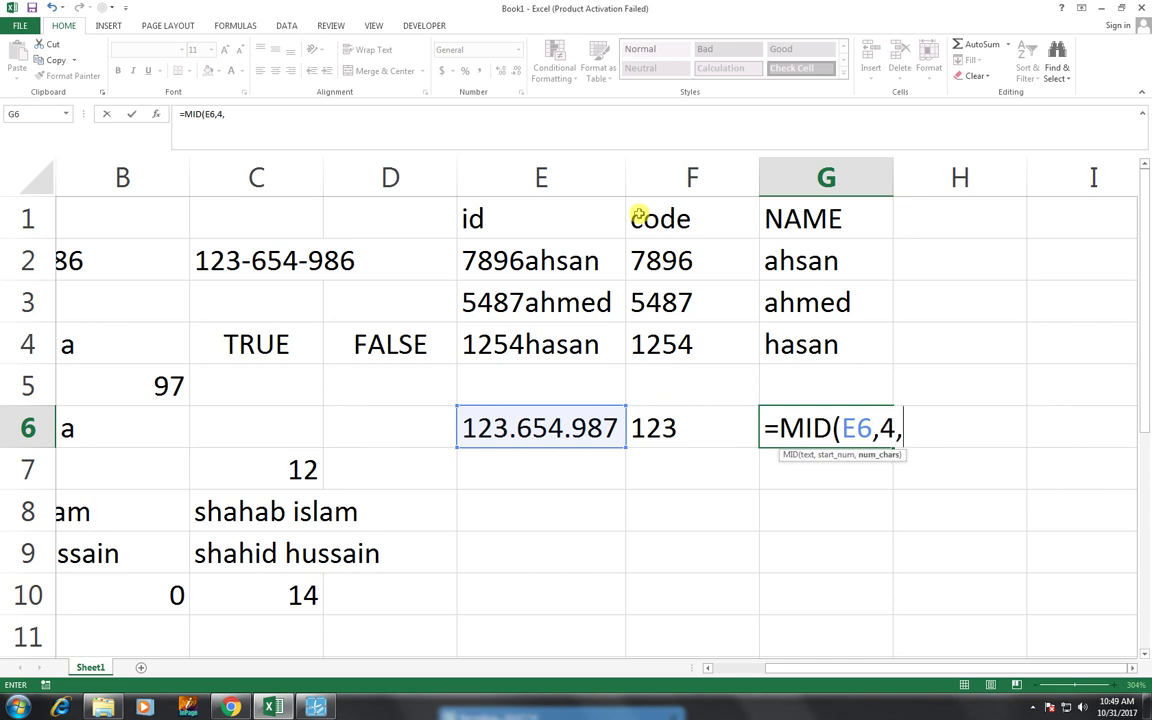
pyautogui.write('30')
pyautogui.press('Return')
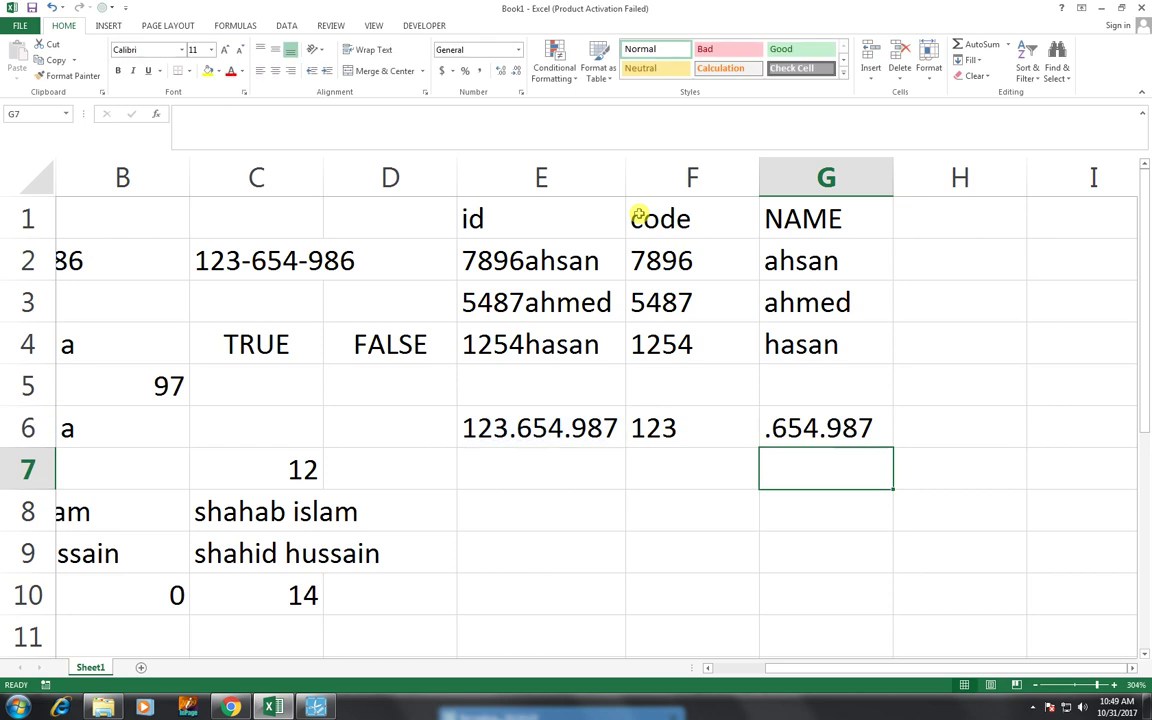
# Set the number of characters in cell G6's MID formula to 3.
pyautogui.press('Up')
pyautogui.press('F2')
pyautogui.press('Left')
pyautogui.press('BackSpace')
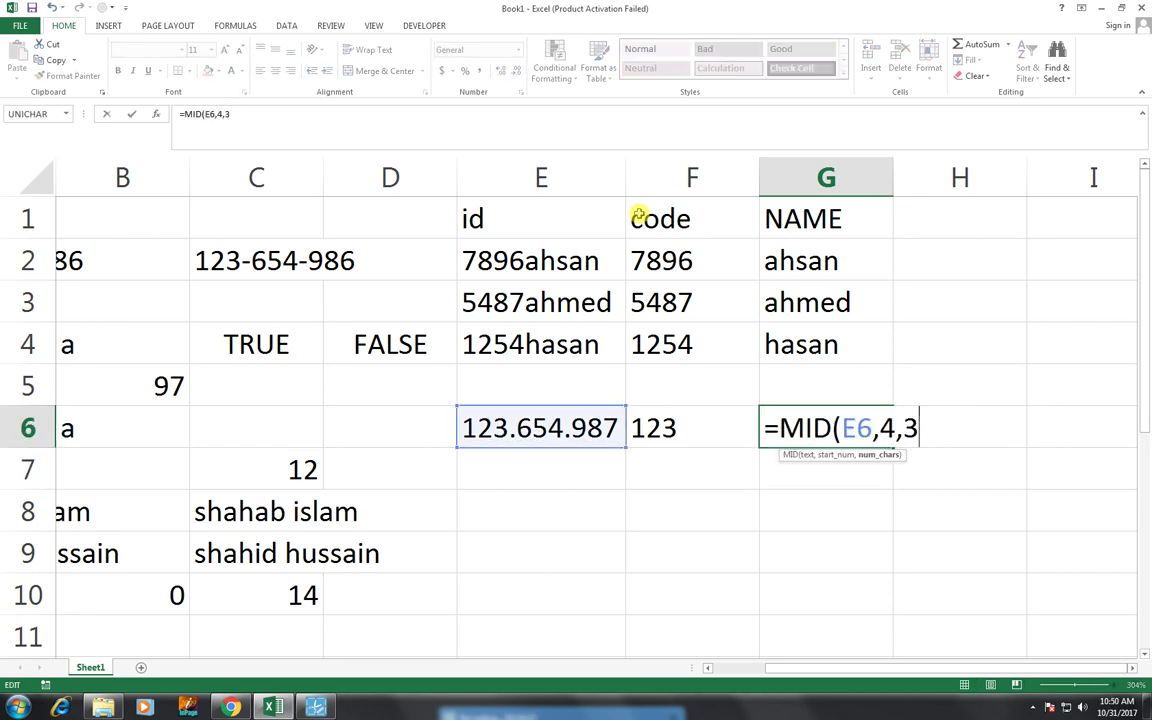
pyautogui.press('Right')
pyautogui.press('Return')
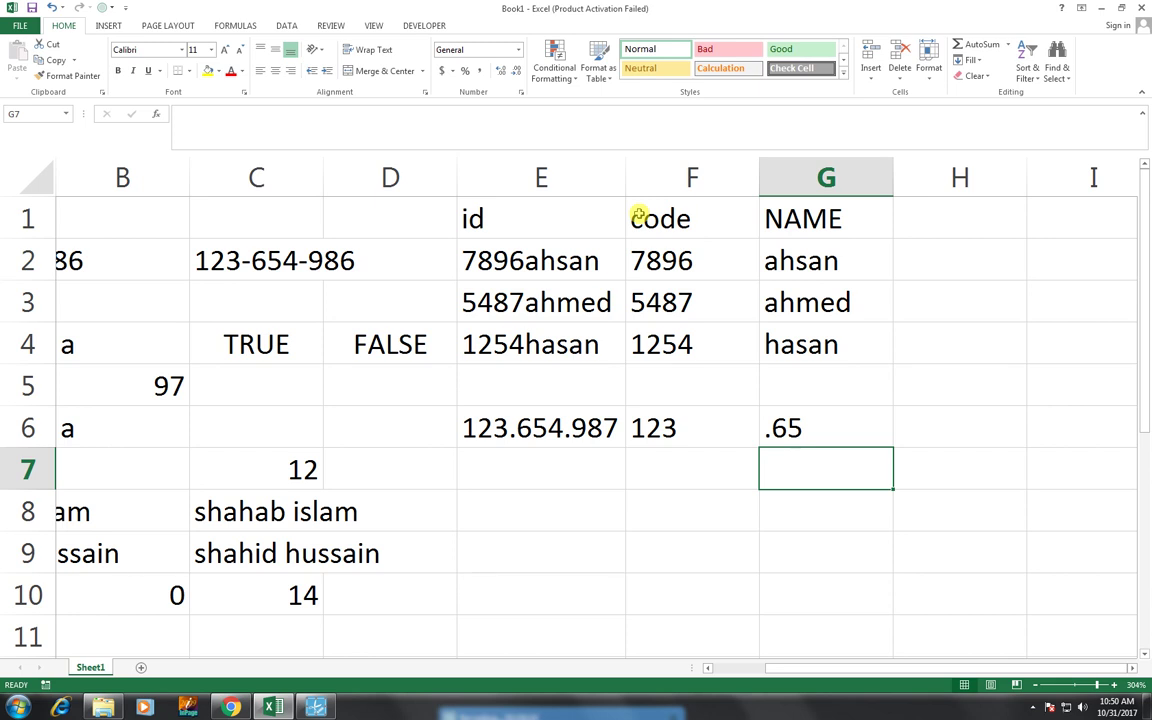
# Set the start position in cell G6's MID formula to 5, giving =MID(E6,5,3).
pyautogui.press('Up')
pyautogui.press('F2')
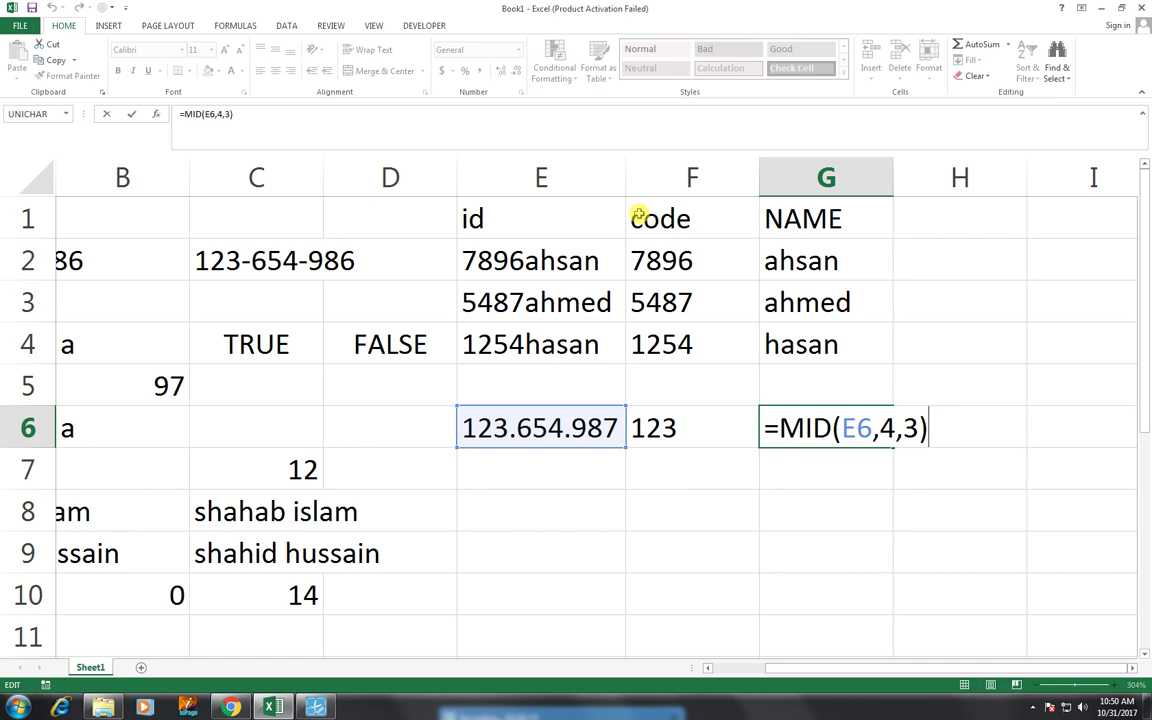
pyautogui.press('Left')
pyautogui.press('Left')
pyautogui.press('Left')
pyautogui.press('BackSpace')
pyautogui.write('5')
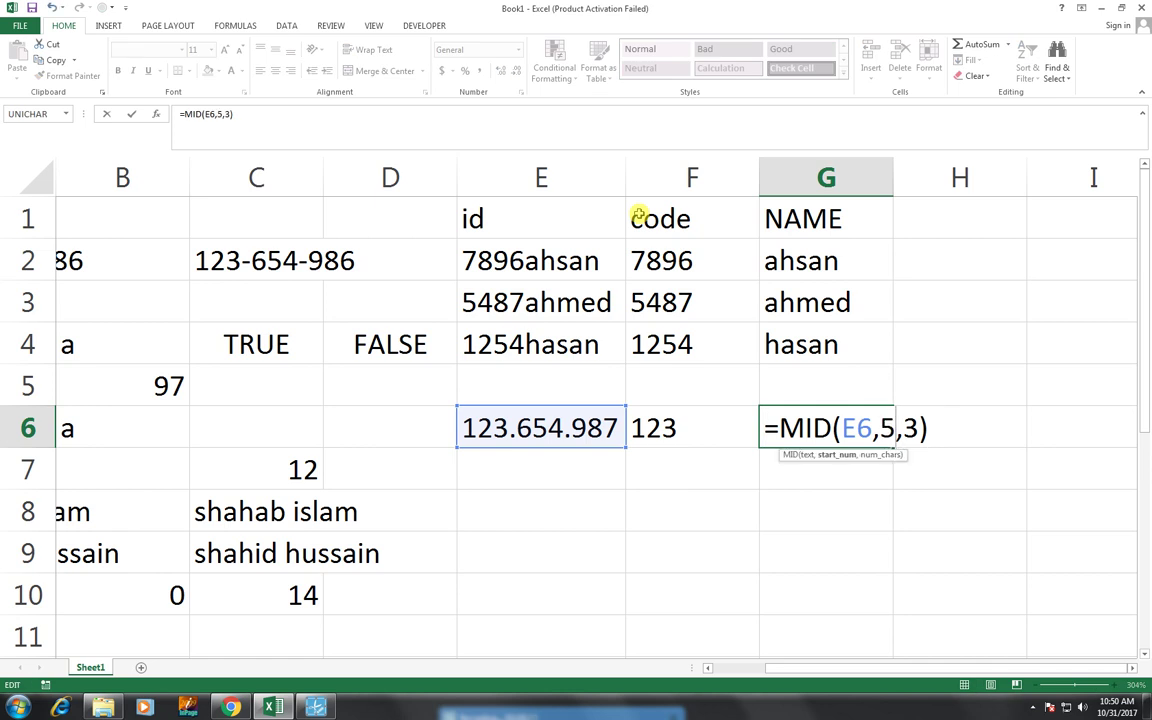
pyautogui.press('Right')
pyautogui.press('Right')
pyautogui.press('Return')
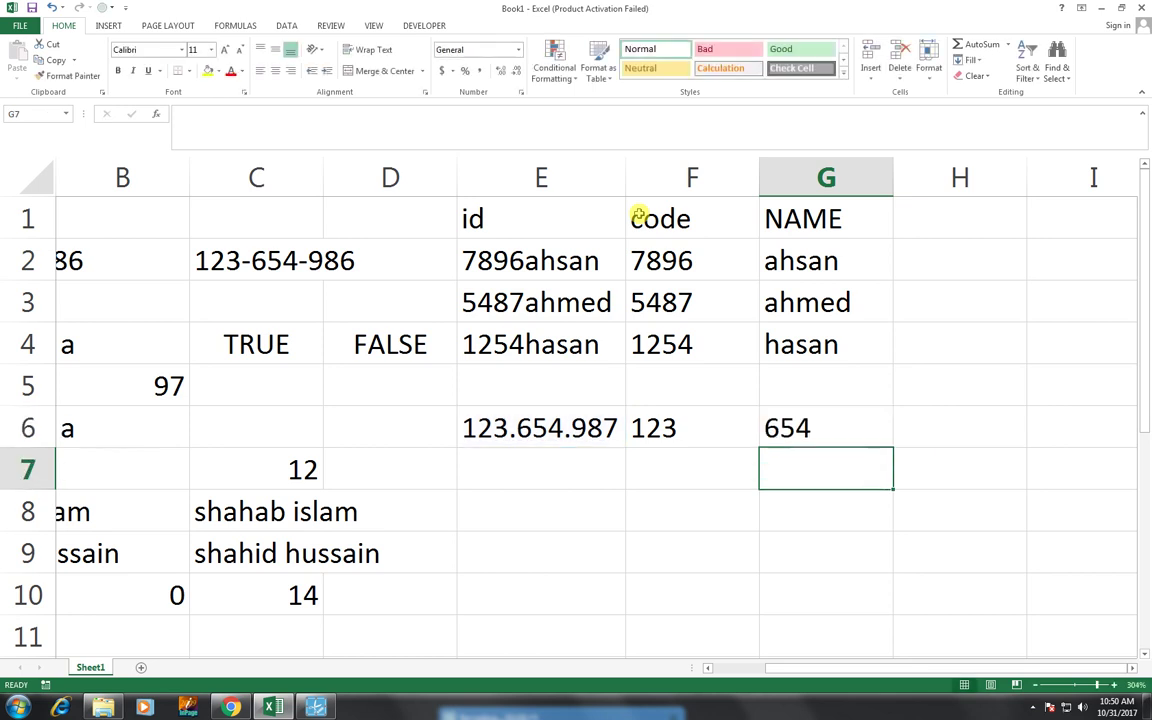
# Enter a RIGHT formula in cell H6 that returns the last 3 characters of E6, giving =RIGHT(E6,3).
pyautogui.press('Up')
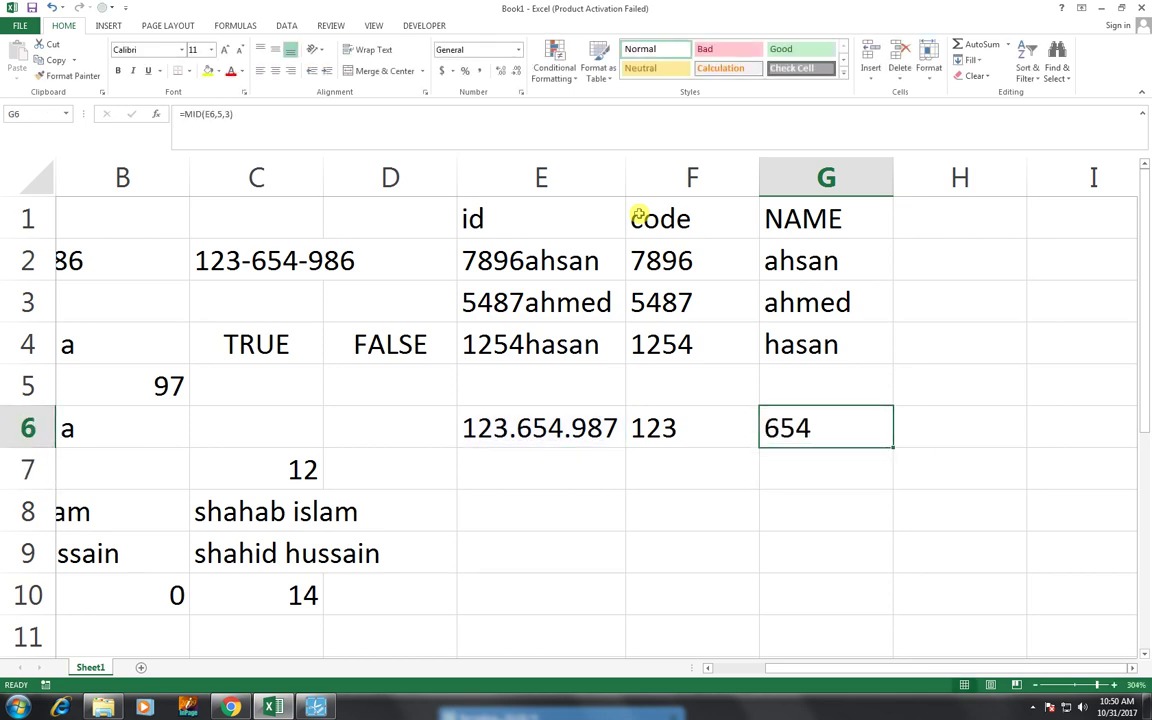
pyautogui.press('Right')
pyautogui.write('=R')
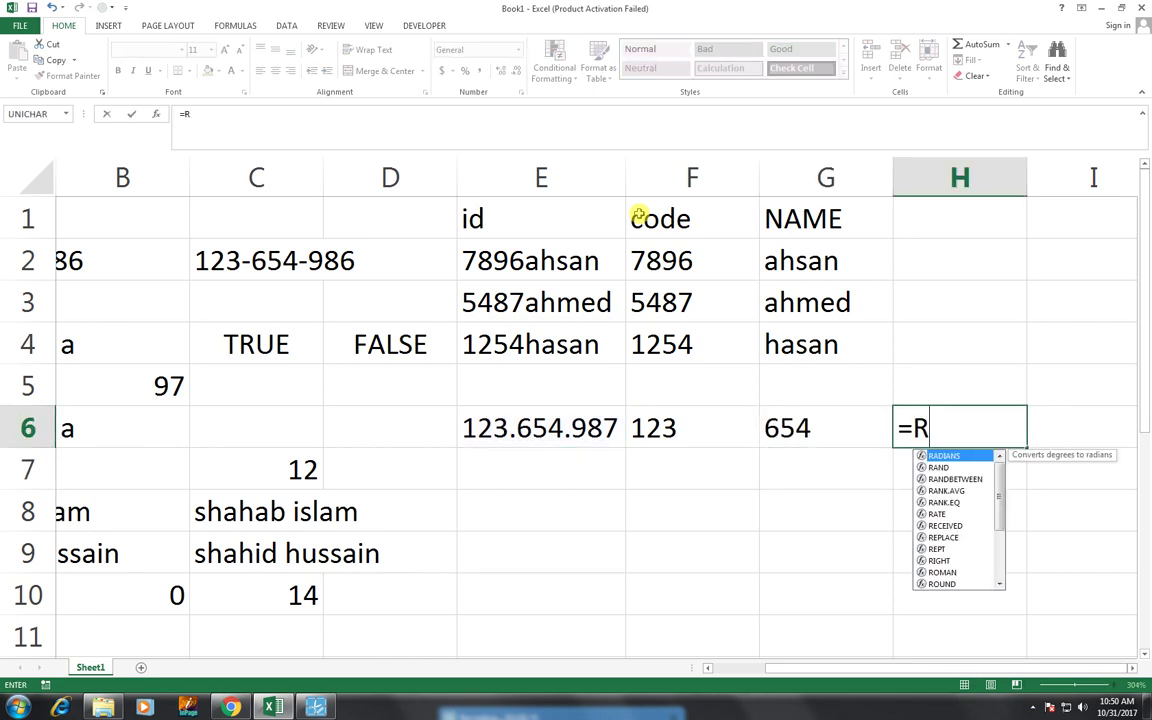
pyautogui.write('IGHT(')
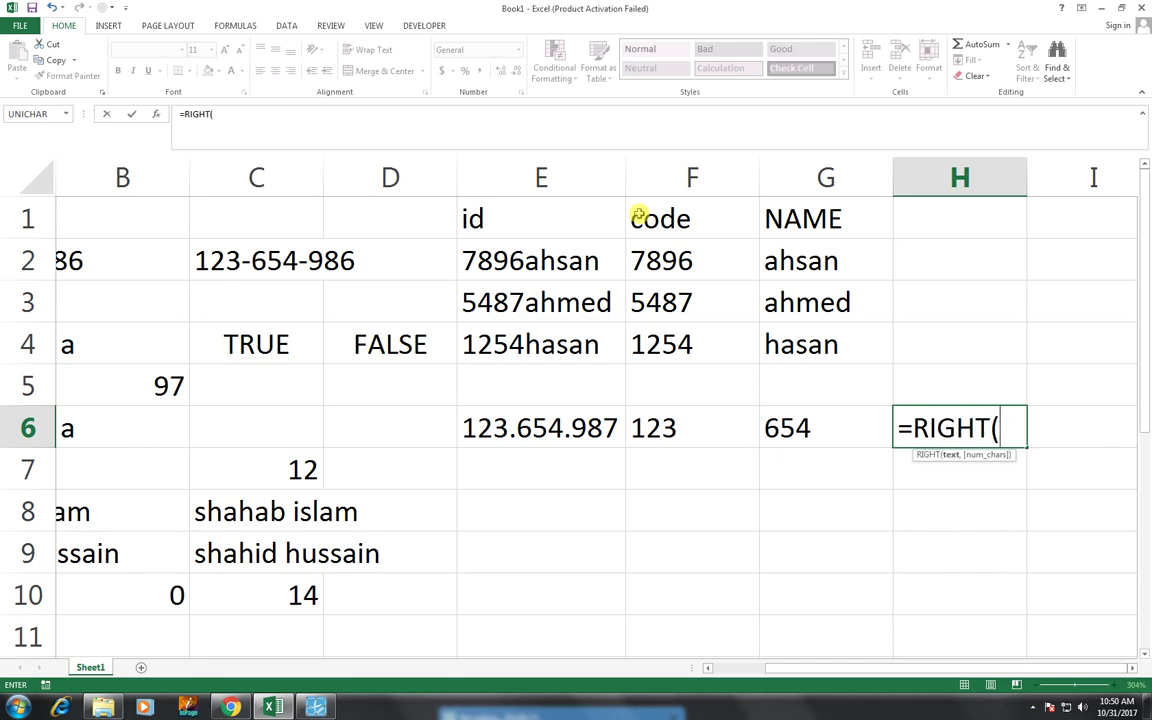
pyautogui.press('Left')
pyautogui.press('Left')
pyautogui.press('Left')
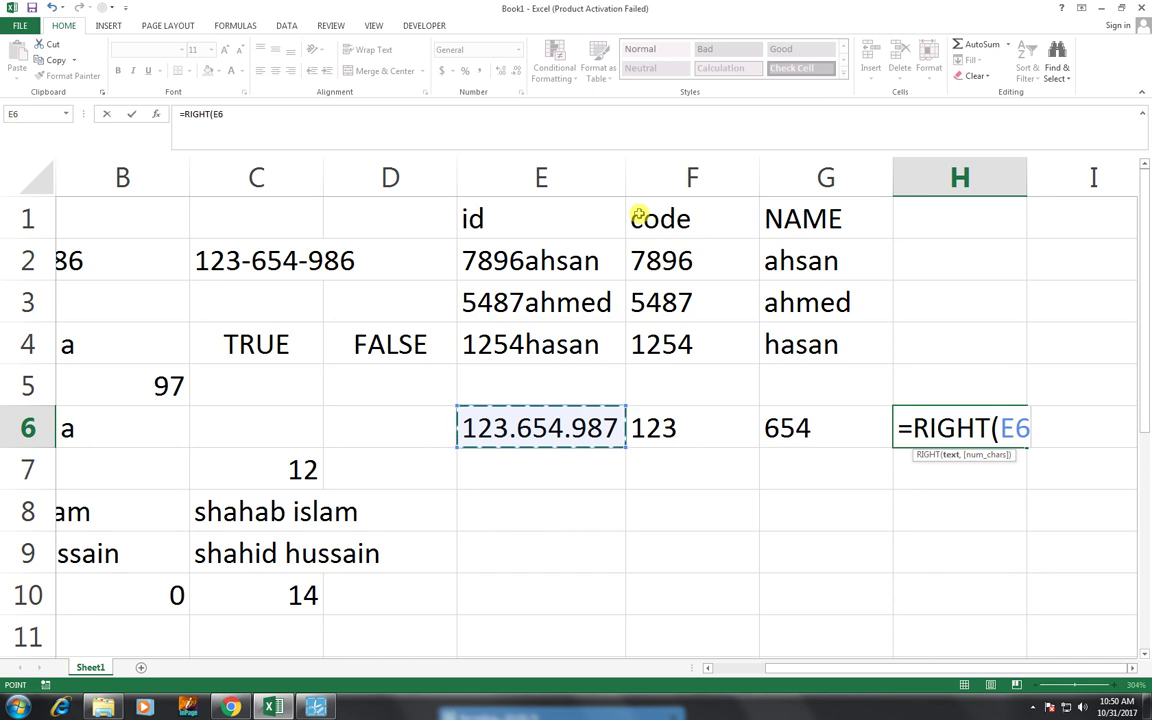
pyautogui.write(',')
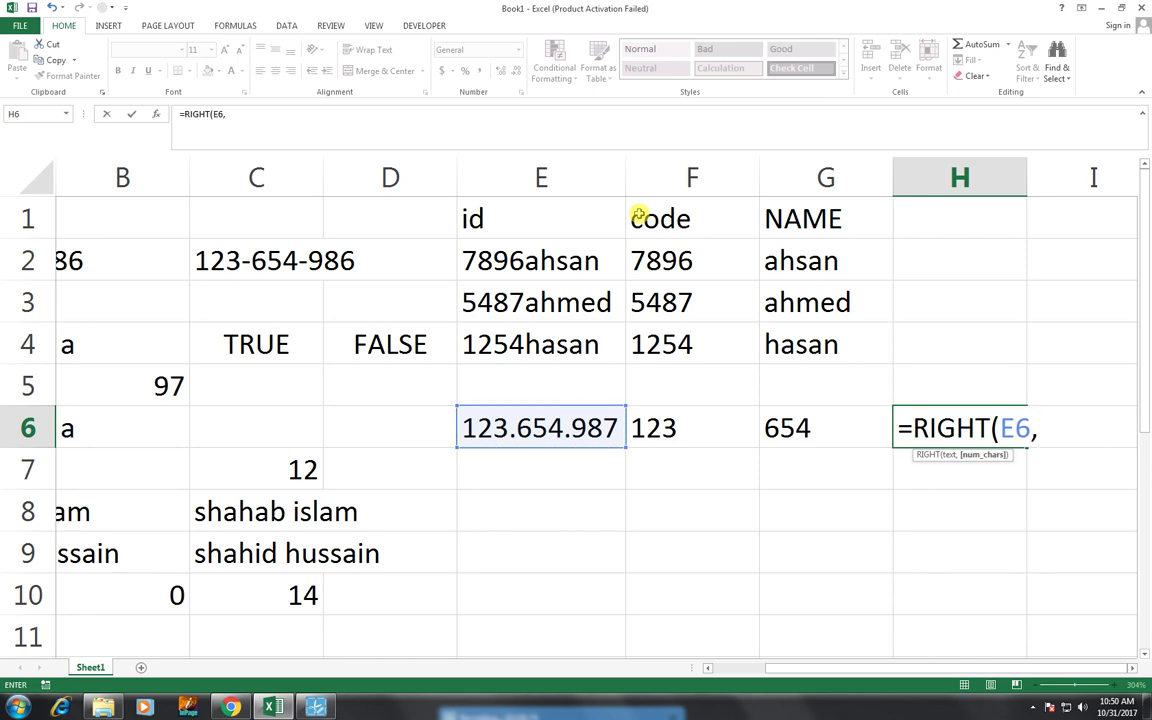
pyautogui.write('2')
pyautogui.press('BackSpace')
pyautogui.write('3)')
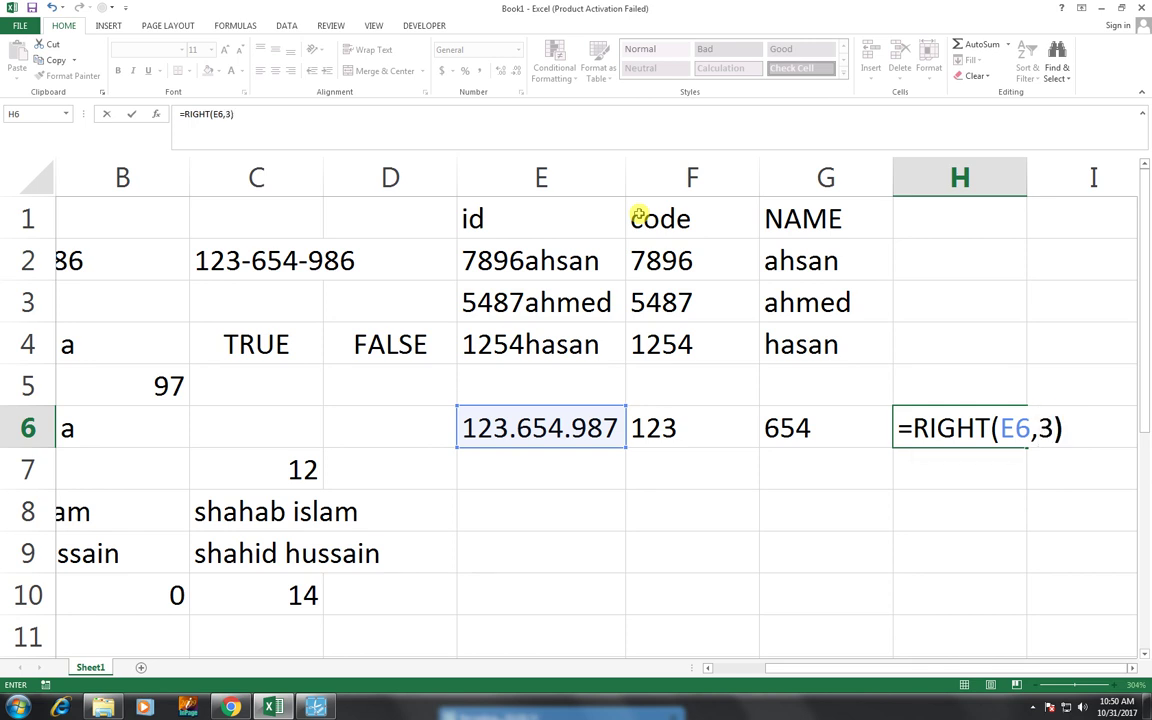
pyautogui.press('Return')
pyautogui.press('Up')
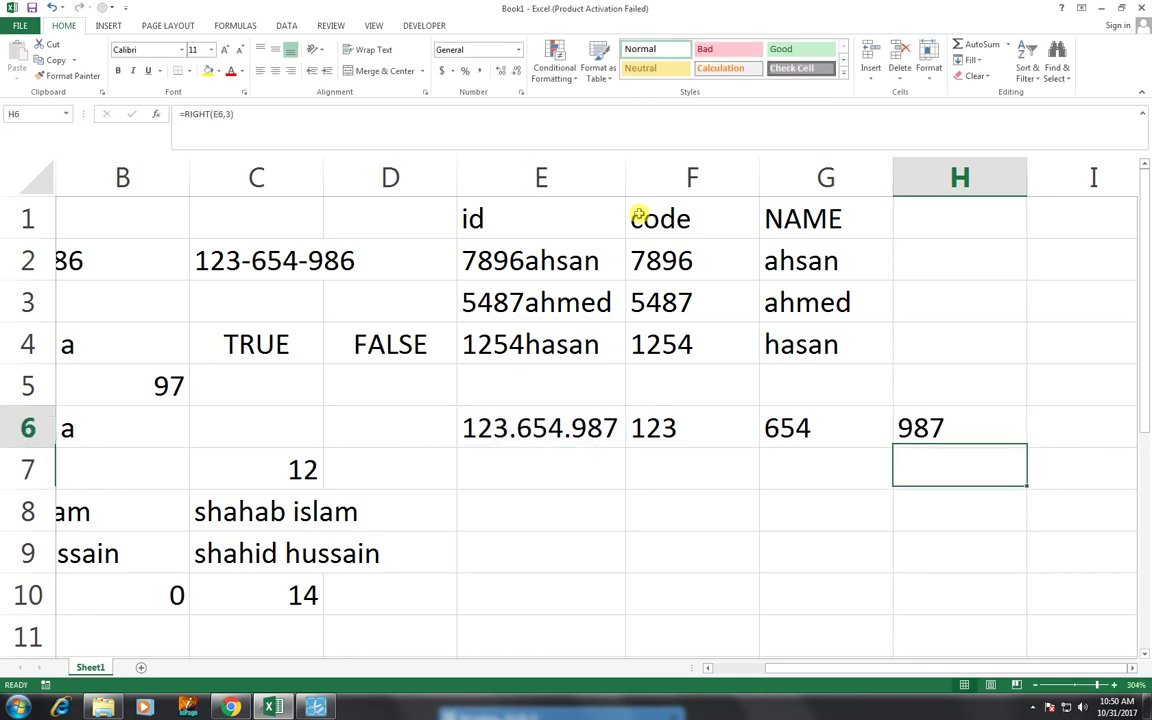
# Examine the arguments of the REPLACE formula in cell G2, leaving the formula as it is.
pyautogui.press('Up')
pyautogui.press('Left')
pyautogui.press('Left')
pyautogui.press('Left')
pyautogui.press('Left')
pyautogui.press('Left')
pyautogui.press('Left')
pyautogui.press('Left')
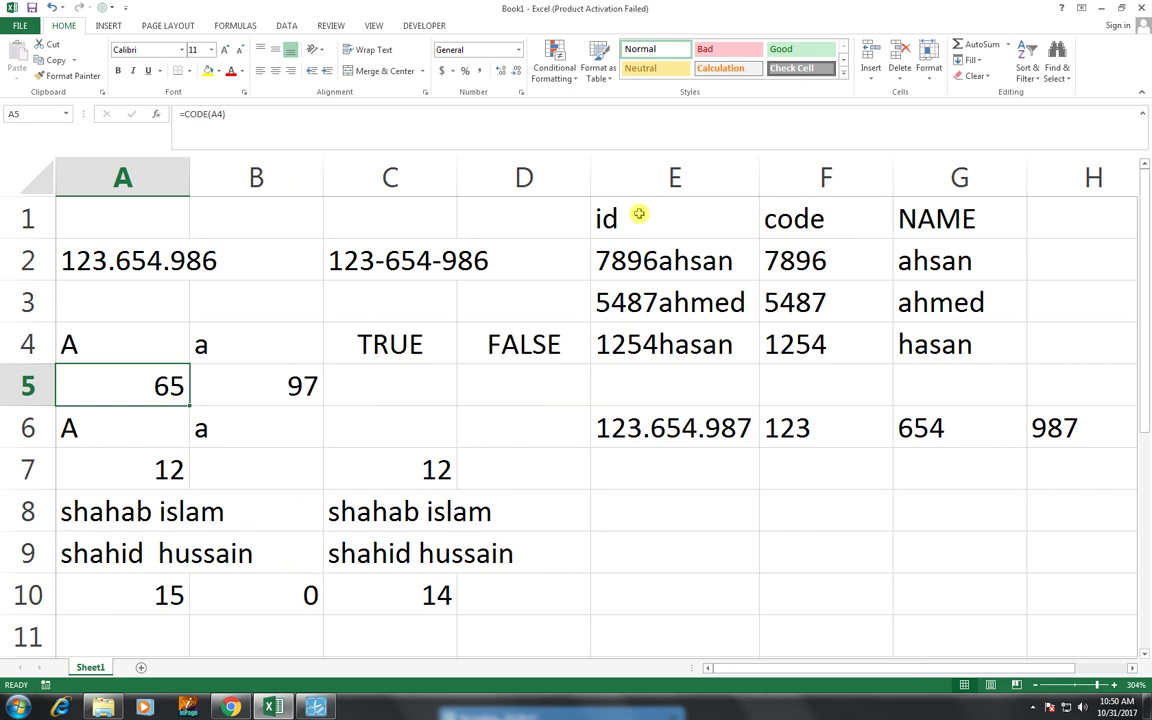
pyautogui.press('Right')
pyautogui.press('Right')
pyautogui.press('Right')
pyautogui.press('Up')
pyautogui.press('Up')
pyautogui.press('Right')
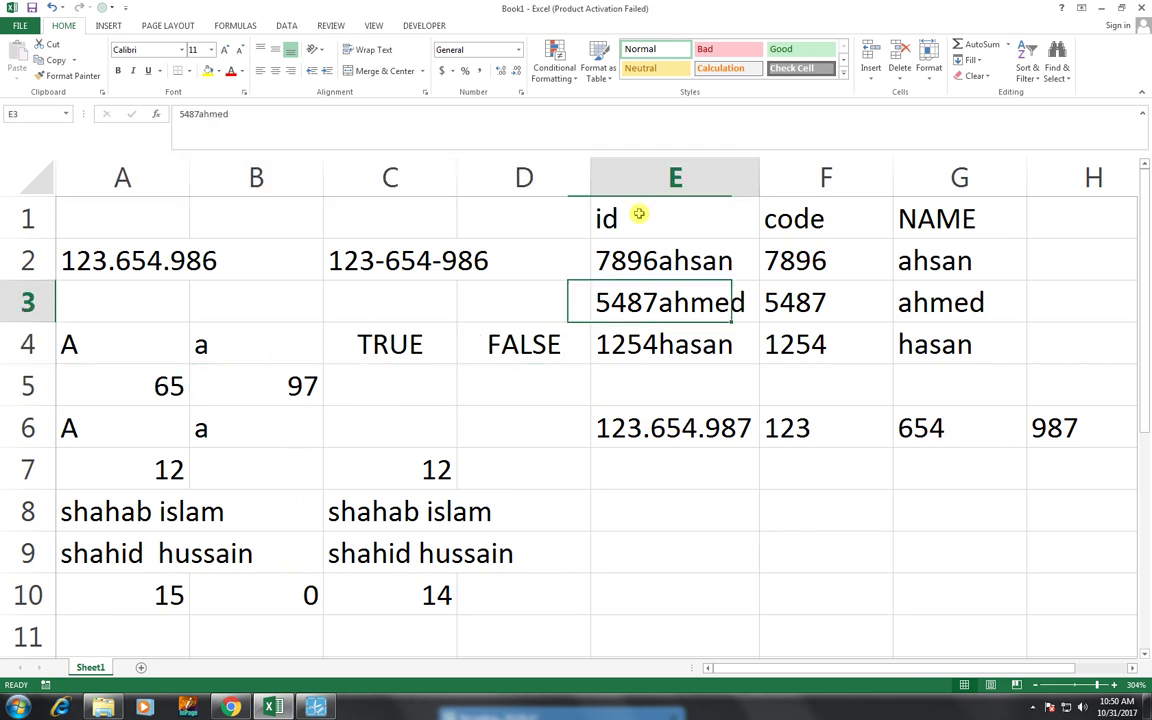
pyautogui.press('Right')
pyautogui.press('Up')
pyautogui.press('Right')
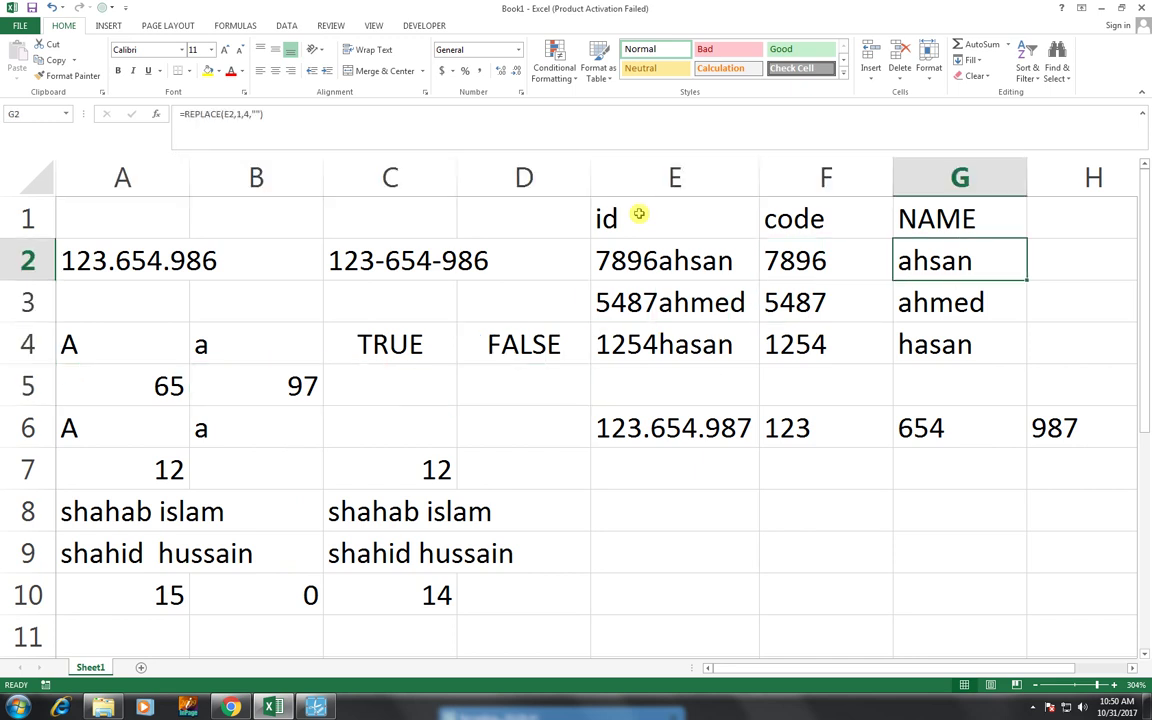
pyautogui.press('F2')
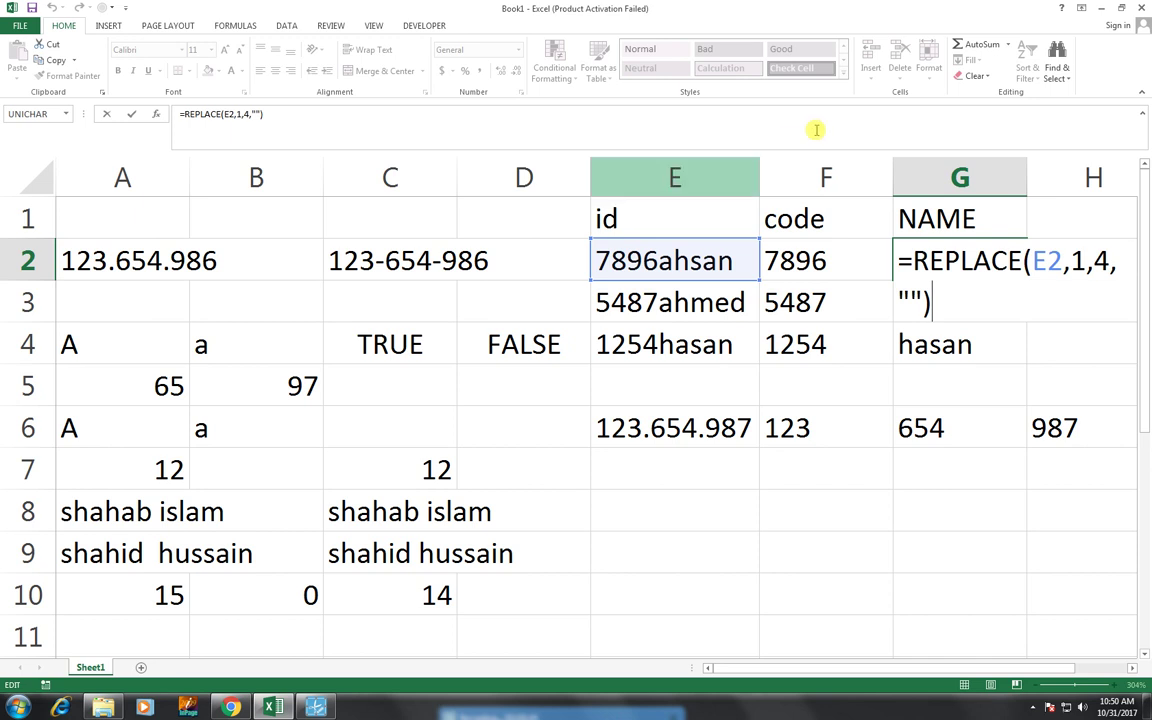
pyautogui.click(1068, 263)
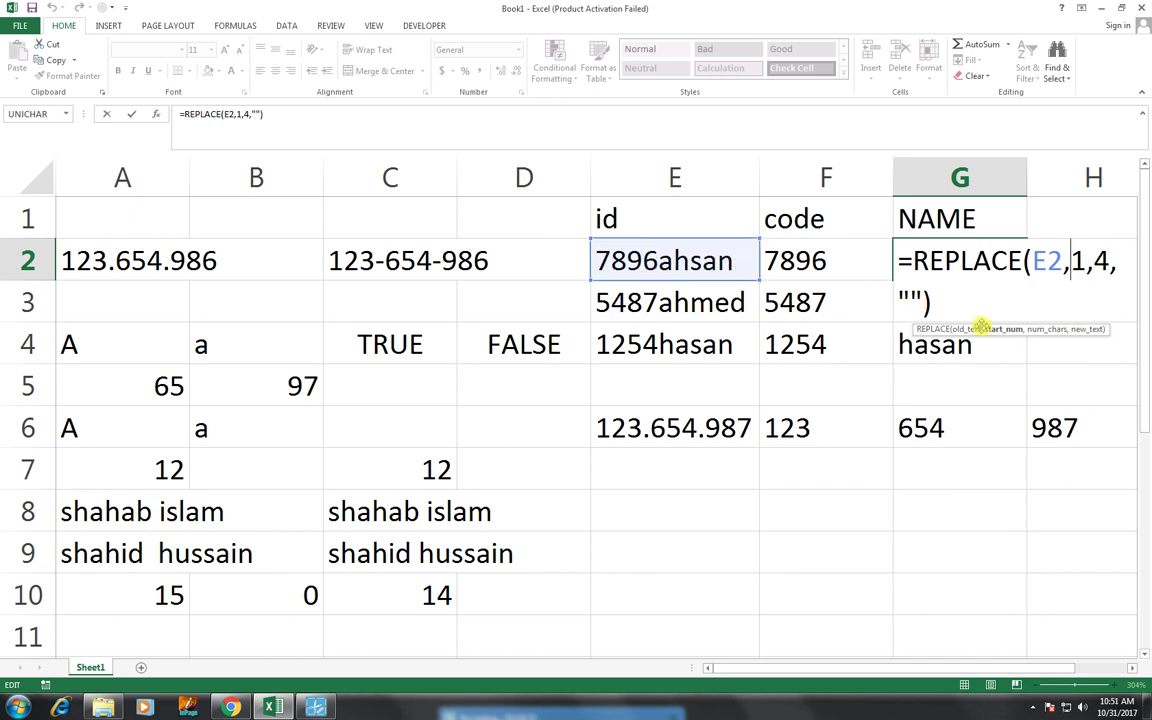
pyautogui.press('Return')
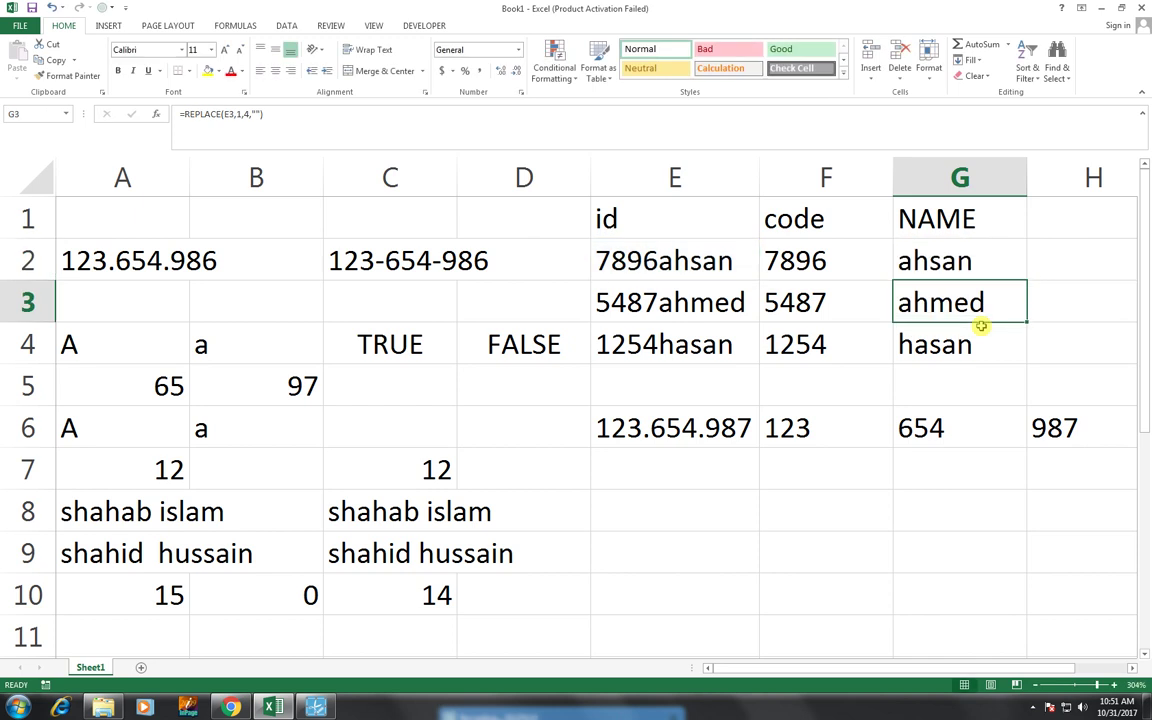
# Enter JAN in cell E8 and autofill the month series down to APR in E11.
pyautogui.press('Down')
pyautogui.press('Down')
pyautogui.press('Down')
pyautogui.press('Down')
pyautogui.press('Down')
pyautogui.press('Left')
pyautogui.press('Left')
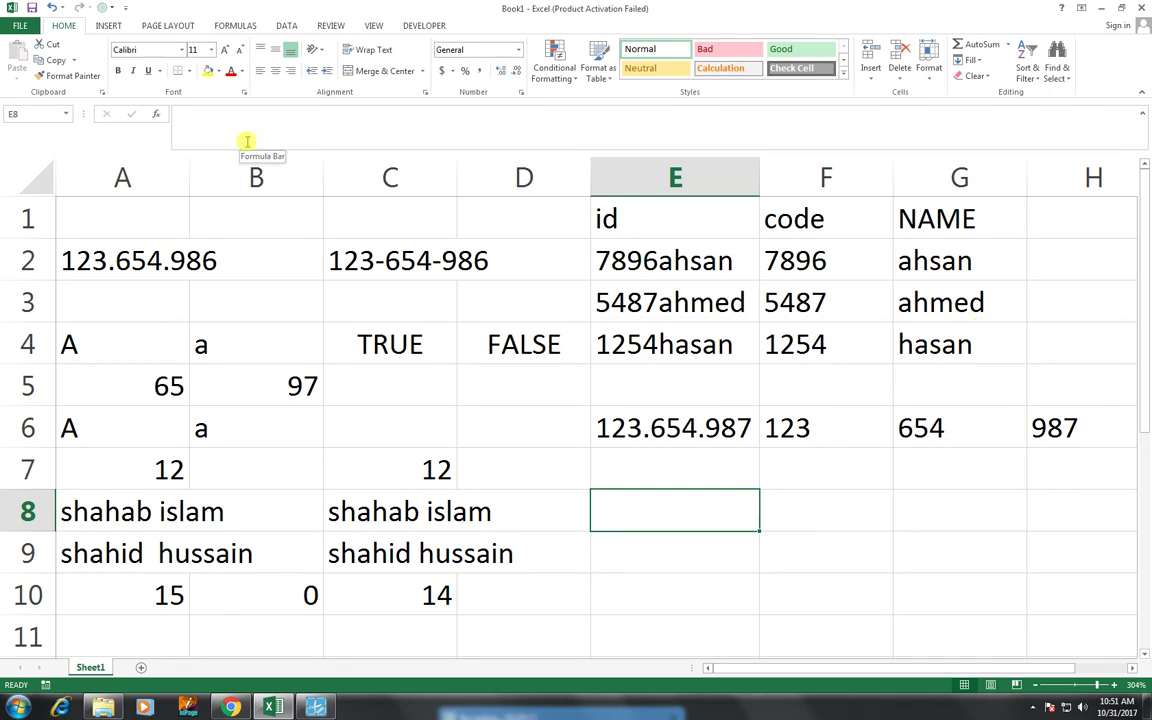
pyautogui.write('JAN')
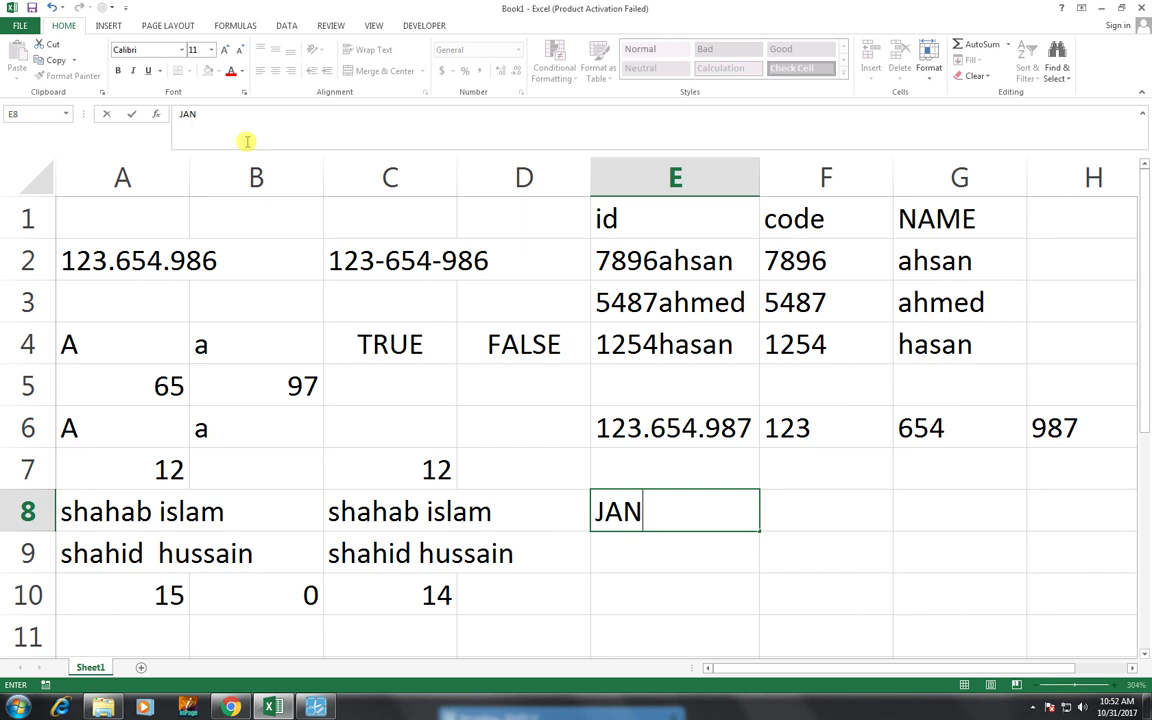
pyautogui.press('Tab')
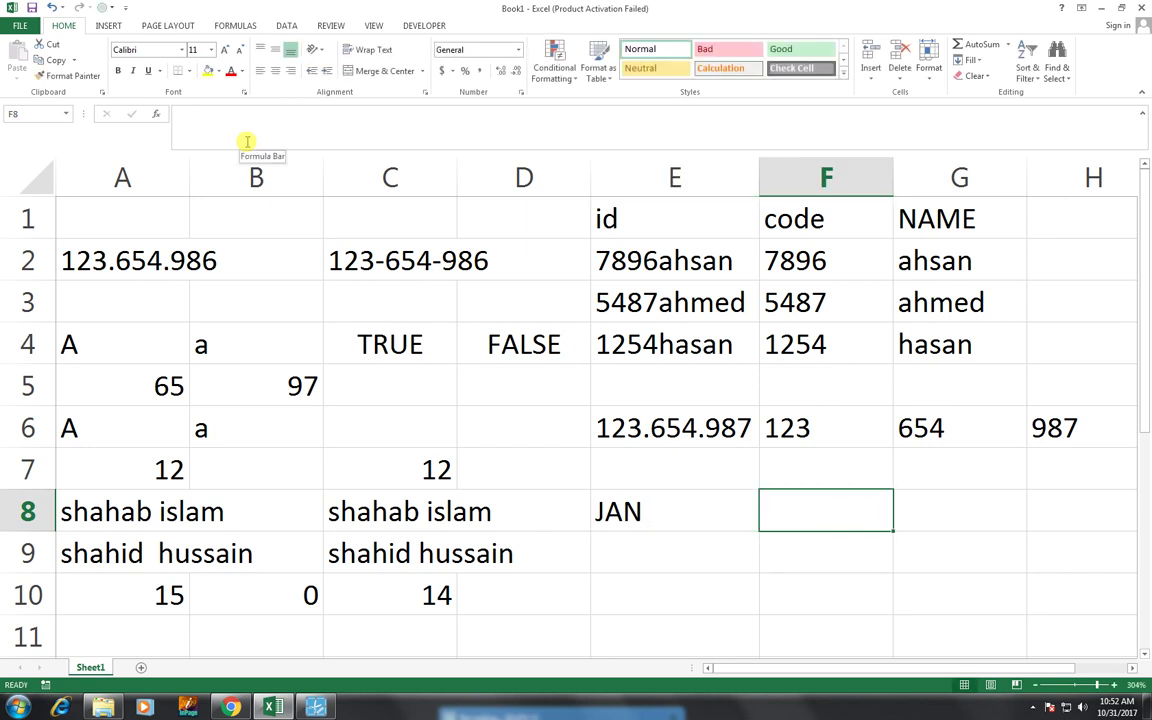
pyautogui.press('Left')
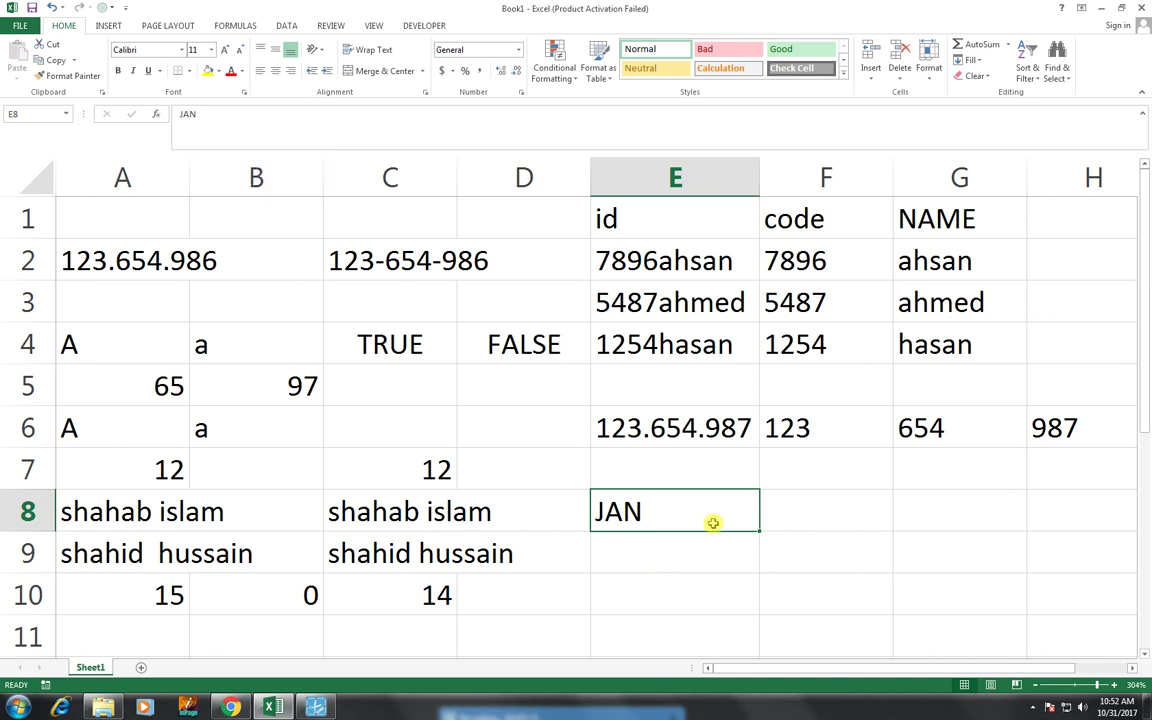
pyautogui.moveTo(757, 534); pyautogui.dragTo(742, 648)
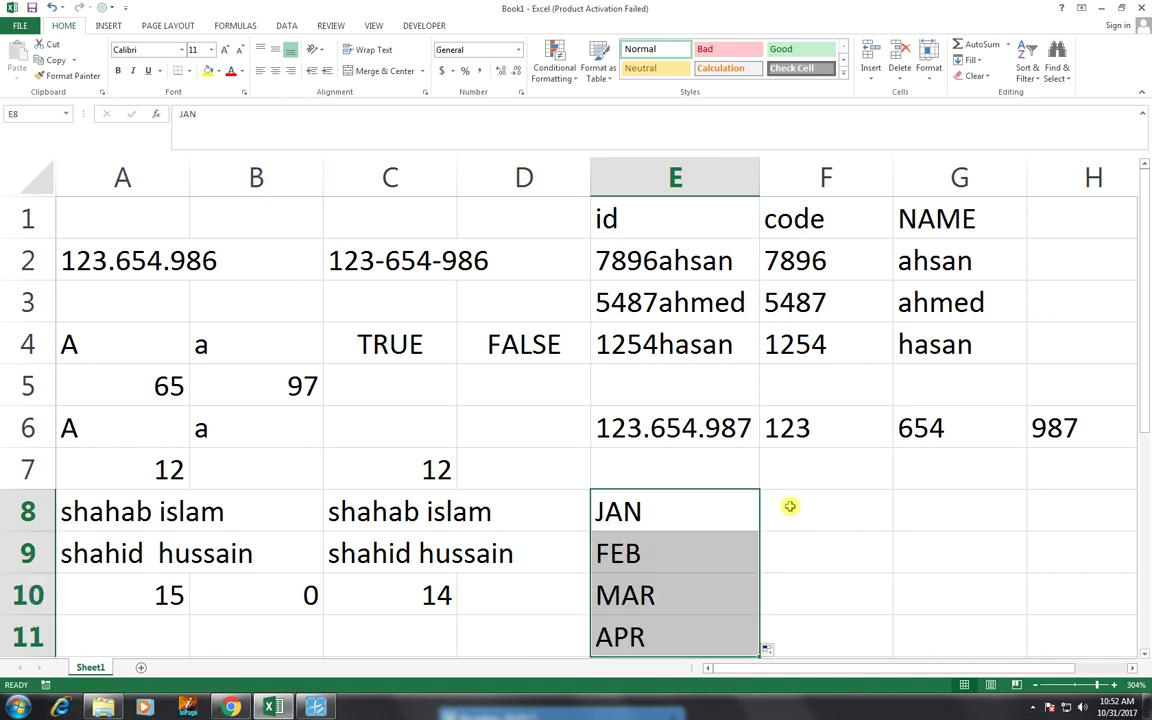
# Enter the formula =PROPER(E8) in cell F8.
pyautogui.click(789, 505)
pyautogui.write('=')
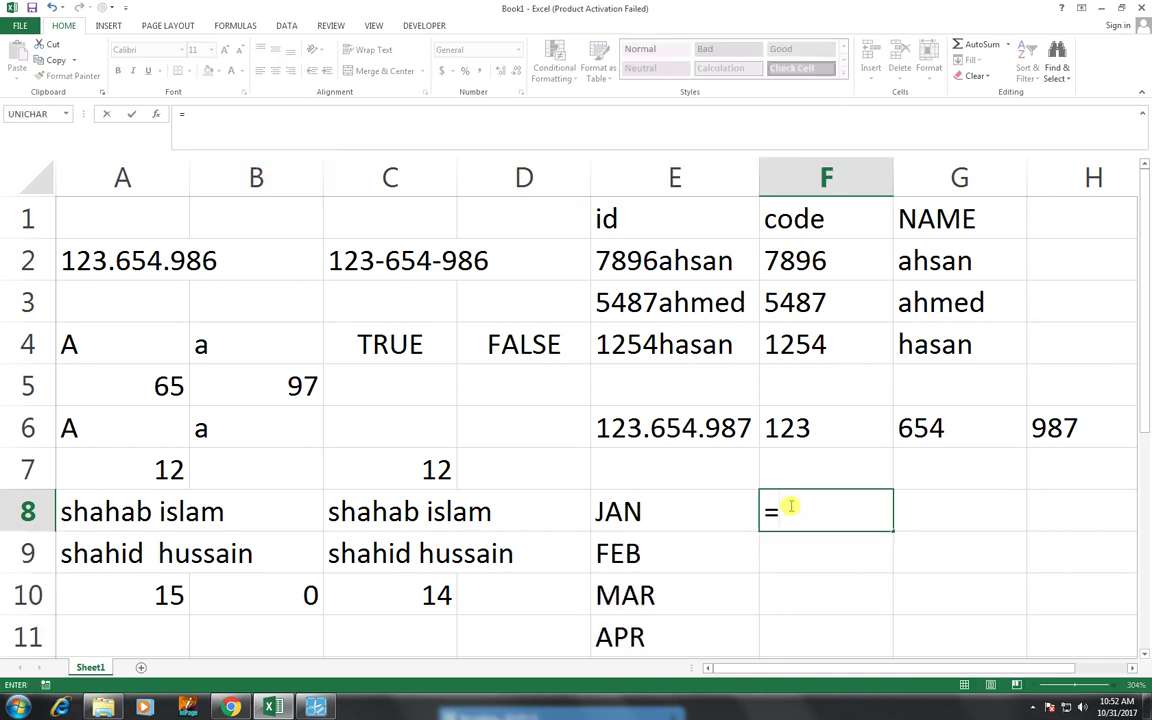
pyautogui.write('PRO')
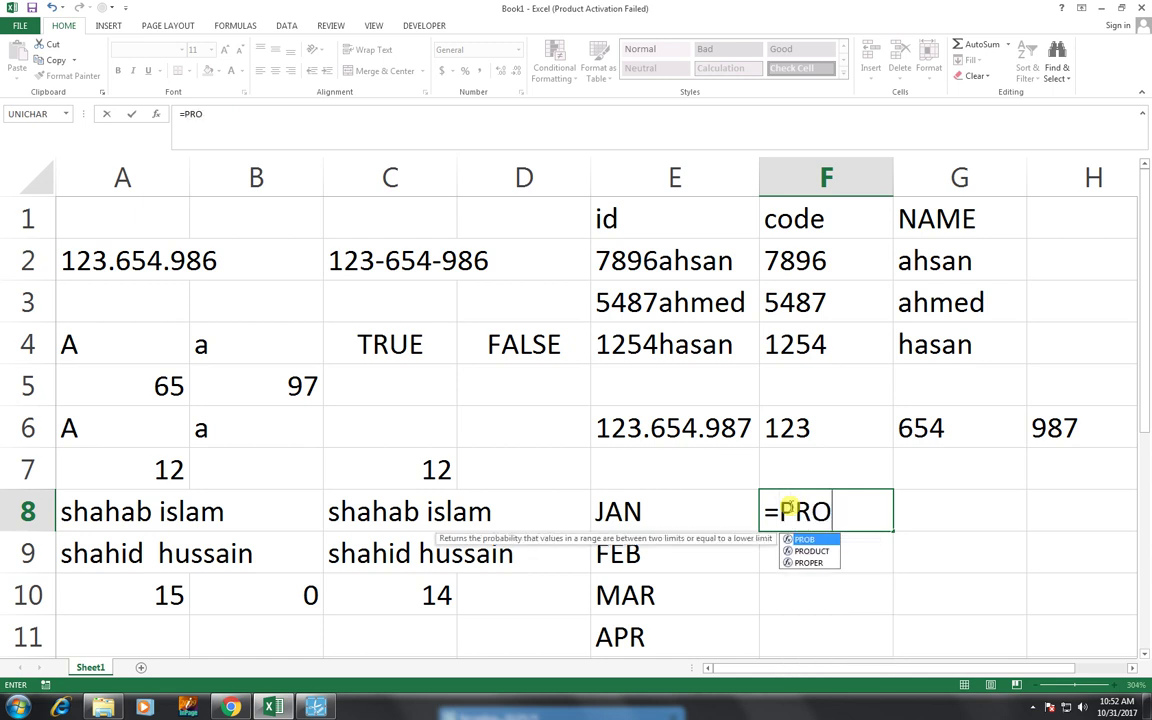
pyautogui.press('Down')
pyautogui.press('Down')
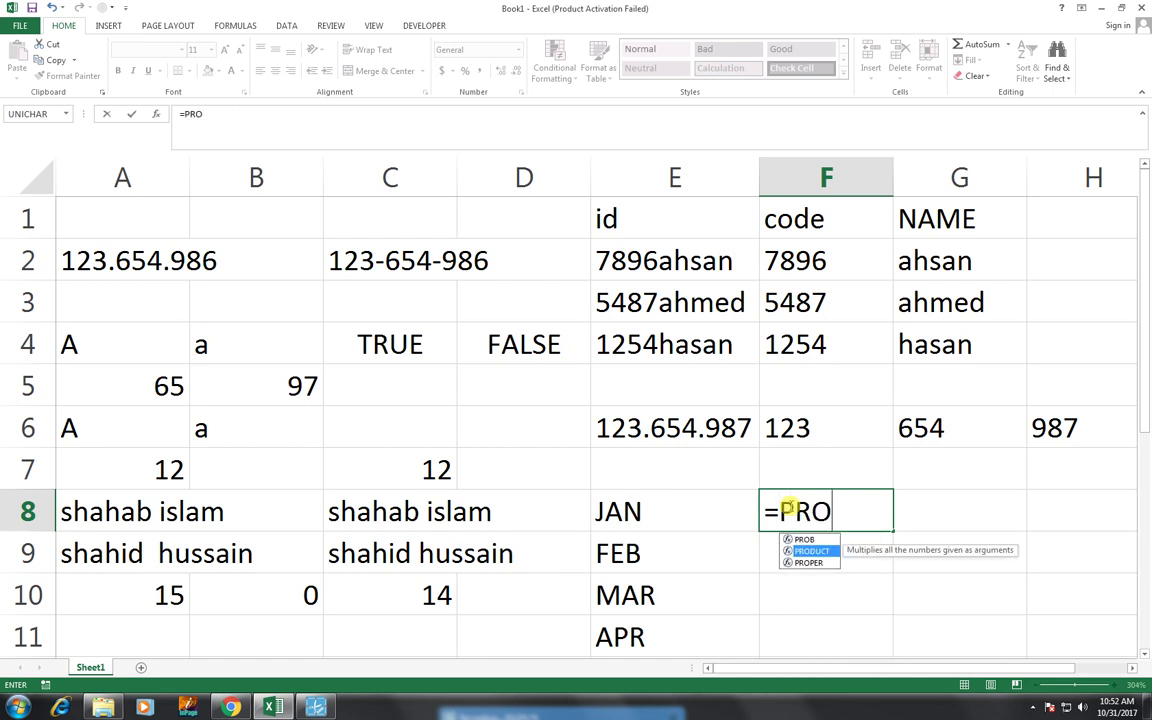
pyautogui.press('Tab')
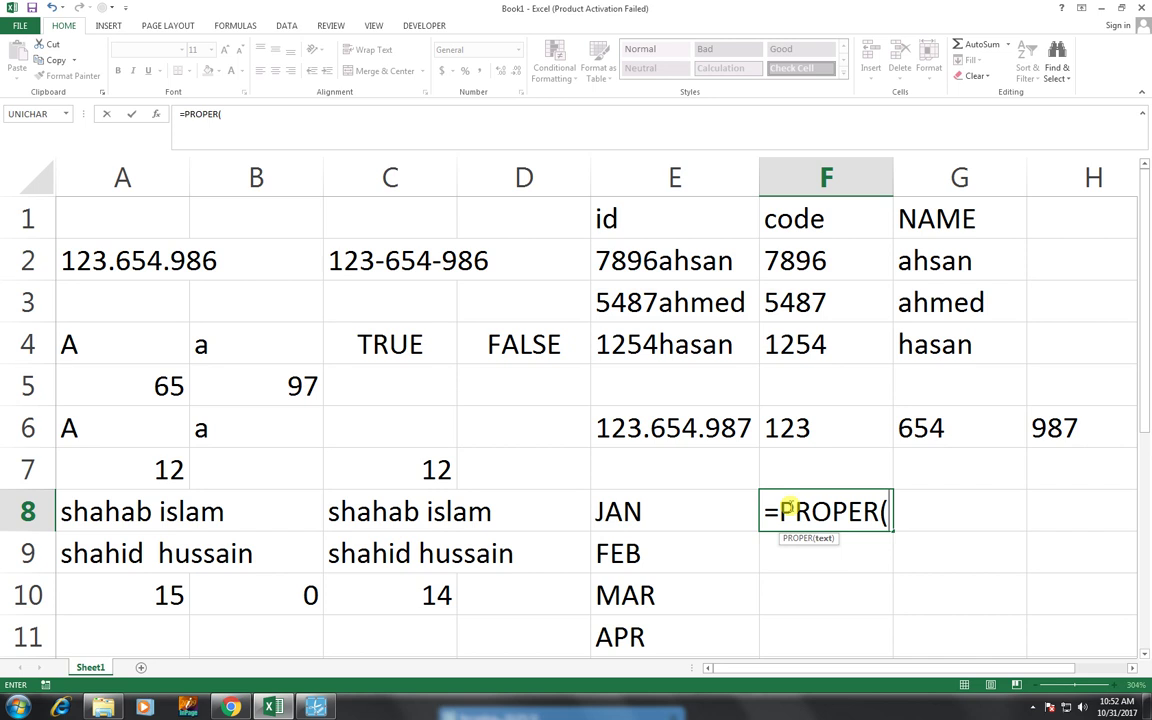
pyautogui.press('Left')
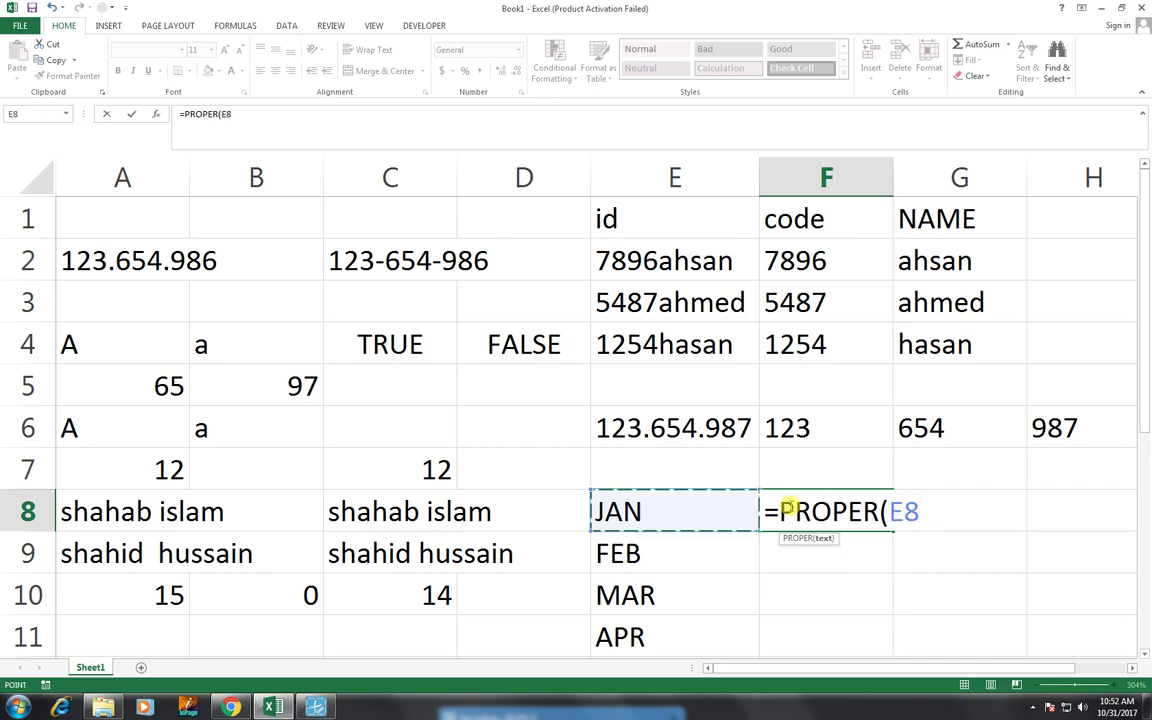
pyautogui.press('Return')
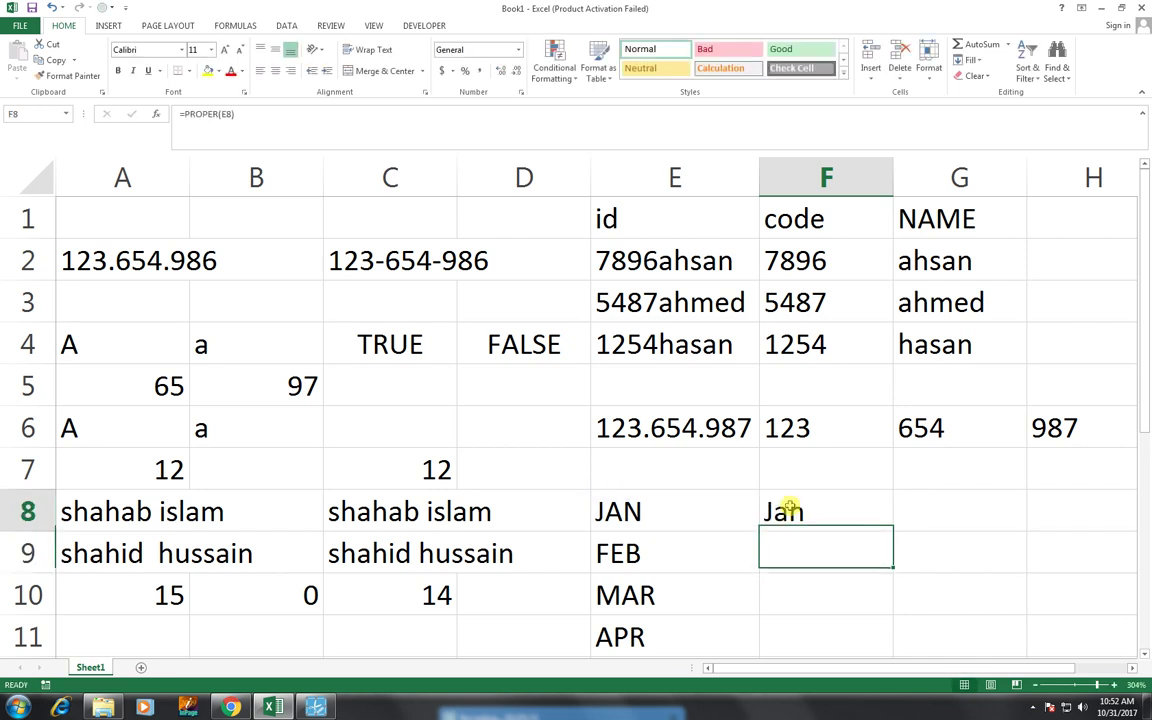
# Fill the PROPER formula from F8 down through F11.
pyautogui.click(789, 508)
pyautogui.hotkey('shift', 'Down')
pyautogui.hotkey('shift', 'Down')
pyautogui.hotkey('shift', 'Down')
pyautogui.hotkey('ctrl', 'd')
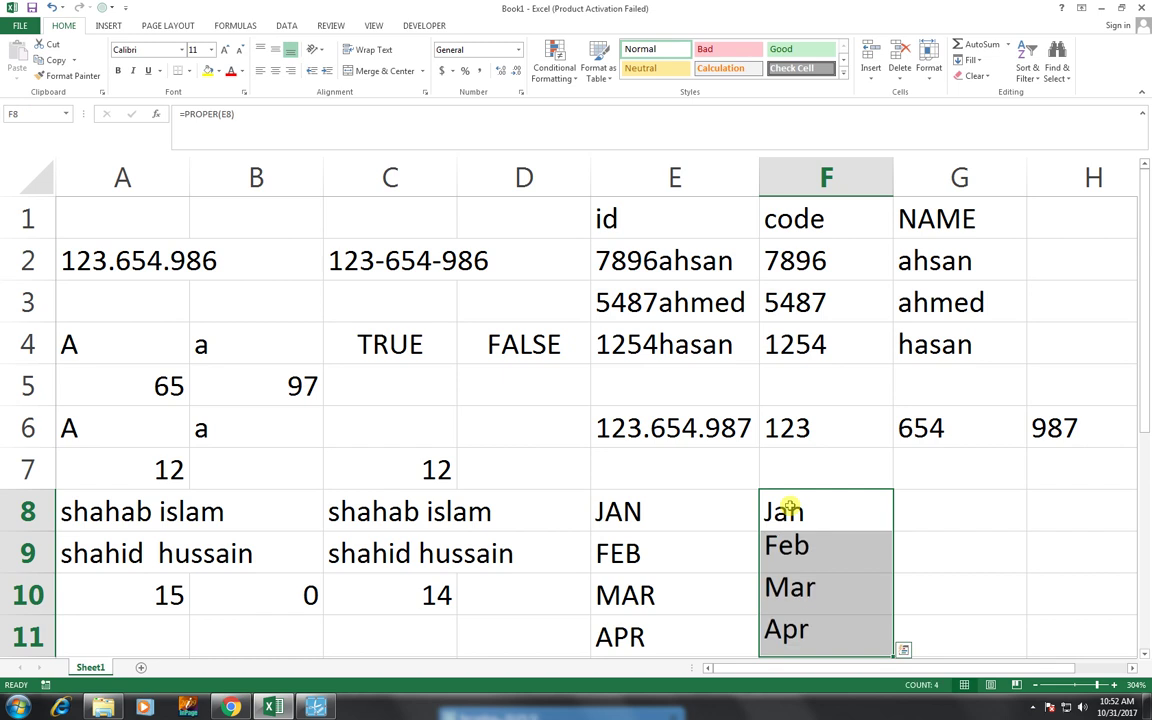
# Enter the formula =LOWER(F8) in cell G8.
pyautogui.press('Right')
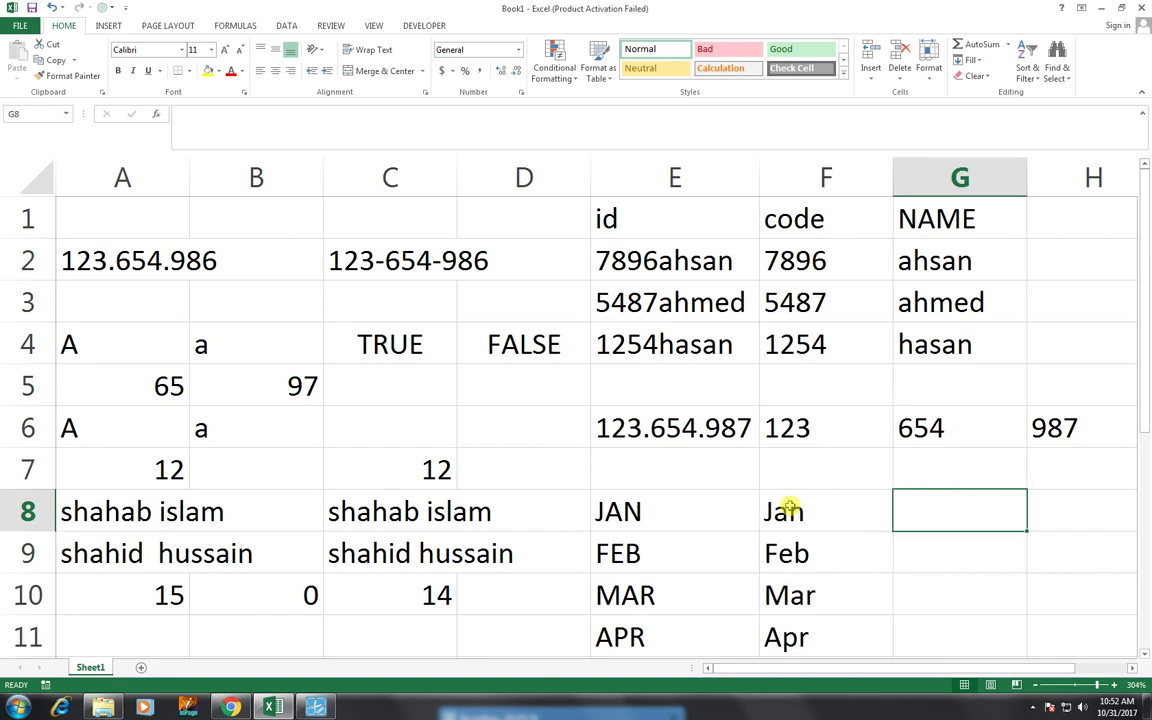
pyautogui.write('=LOWER(')
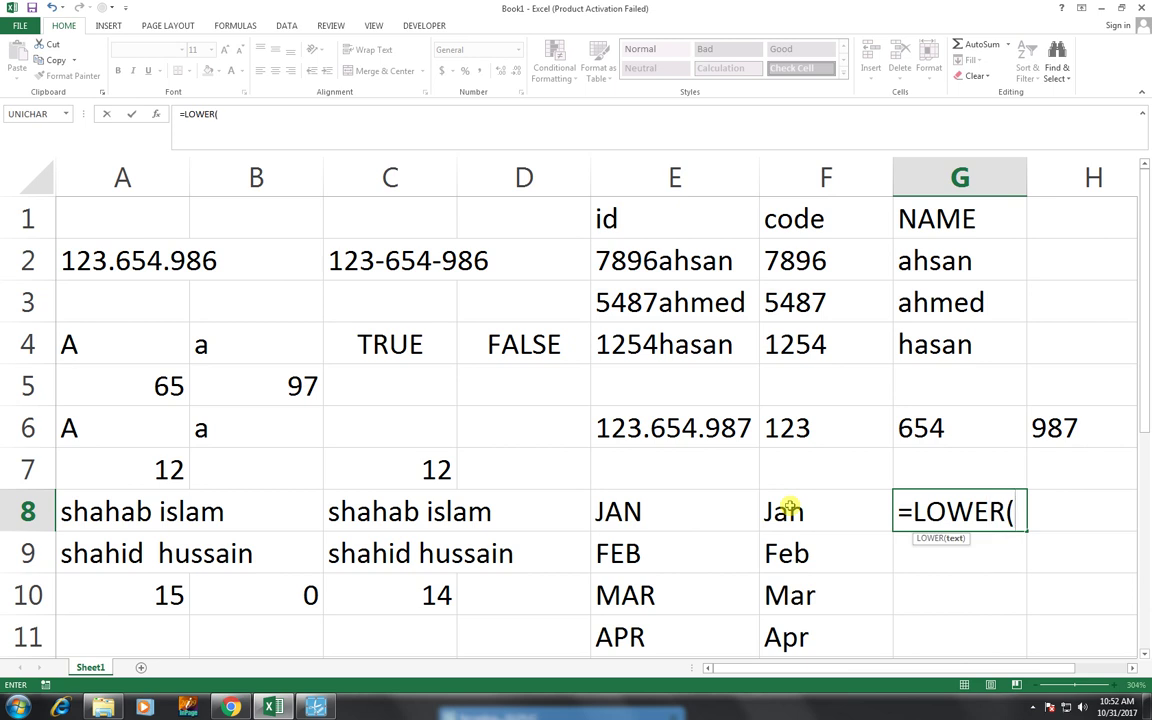
pyautogui.press('Left')
pyautogui.press('Return')
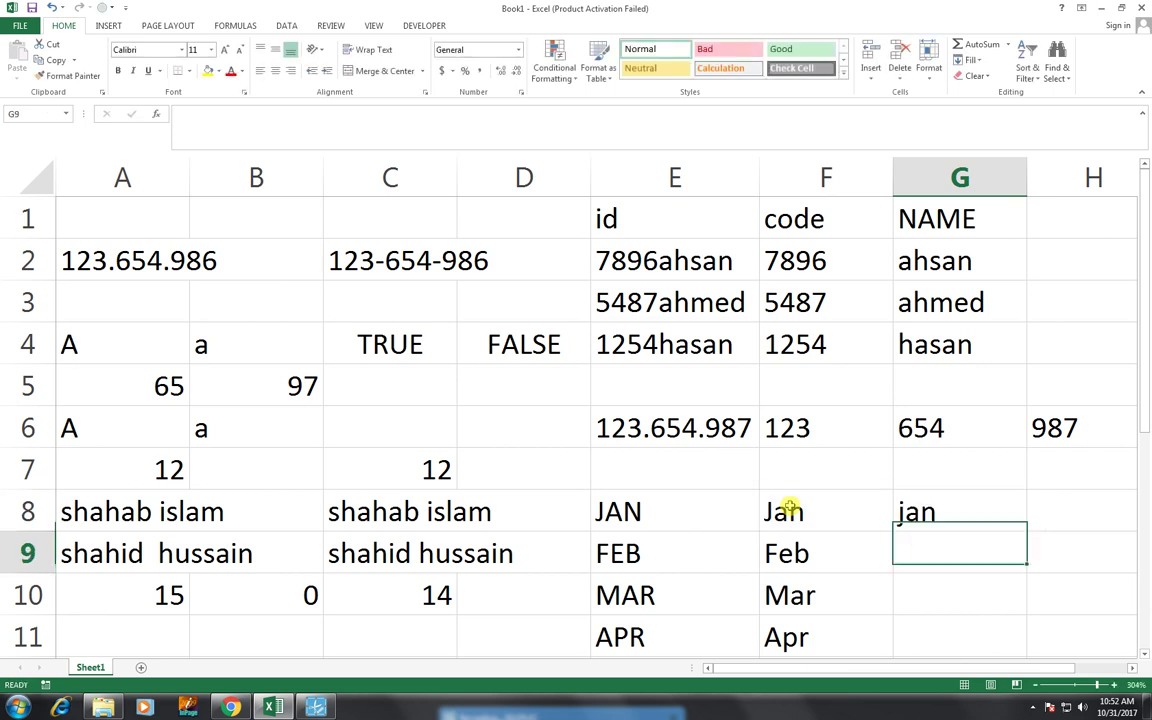
# Fill the LOWER formula from G8 down through G11.
pyautogui.press('Up')
pyautogui.hotkey('shift', 'Down')
pyautogui.hotkey('shift', 'Down')
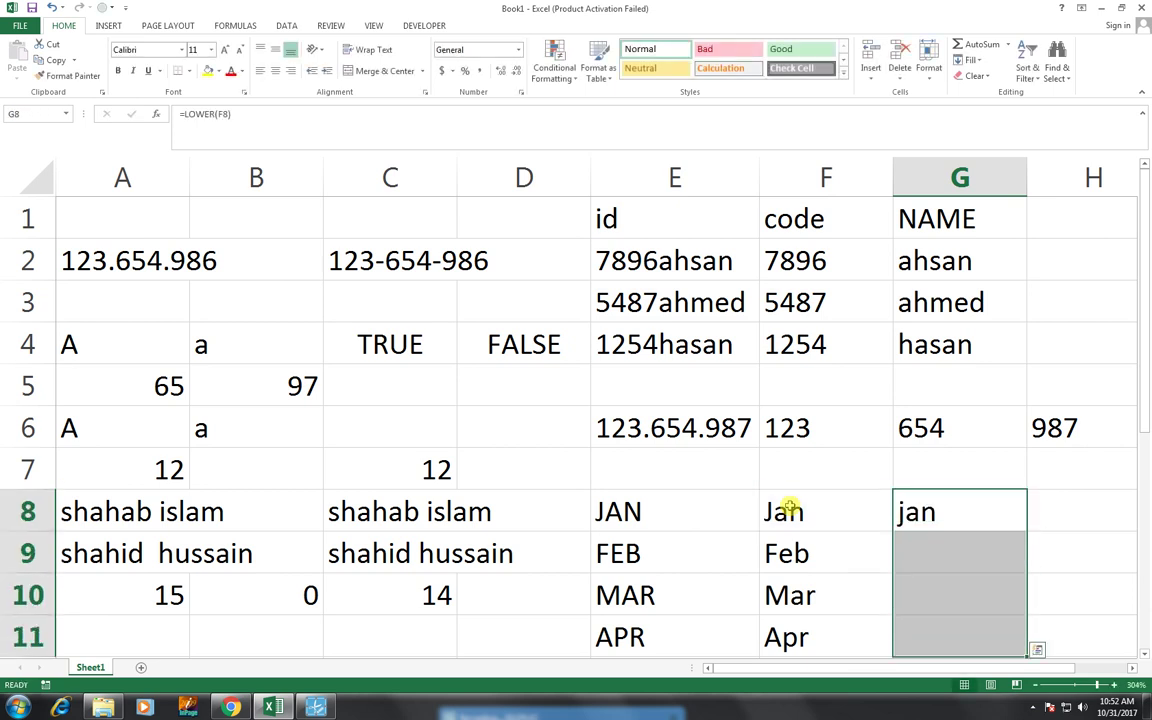
pyautogui.hotkey('shift', 'Down')
pyautogui.hotkey('ctrl', 'd')
# Enter the formula =UPPER(G80) in cell H8.
pyautogui.press('Right')
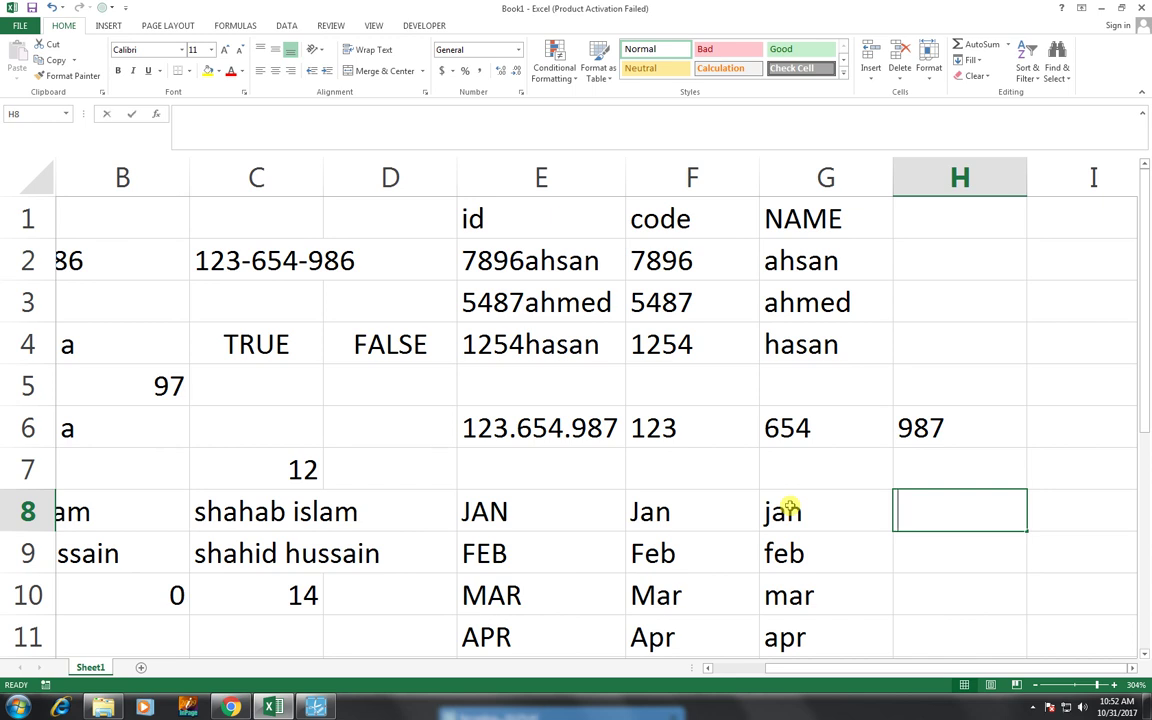
pyautogui.write('=UP')
pyautogui.press('Tab')
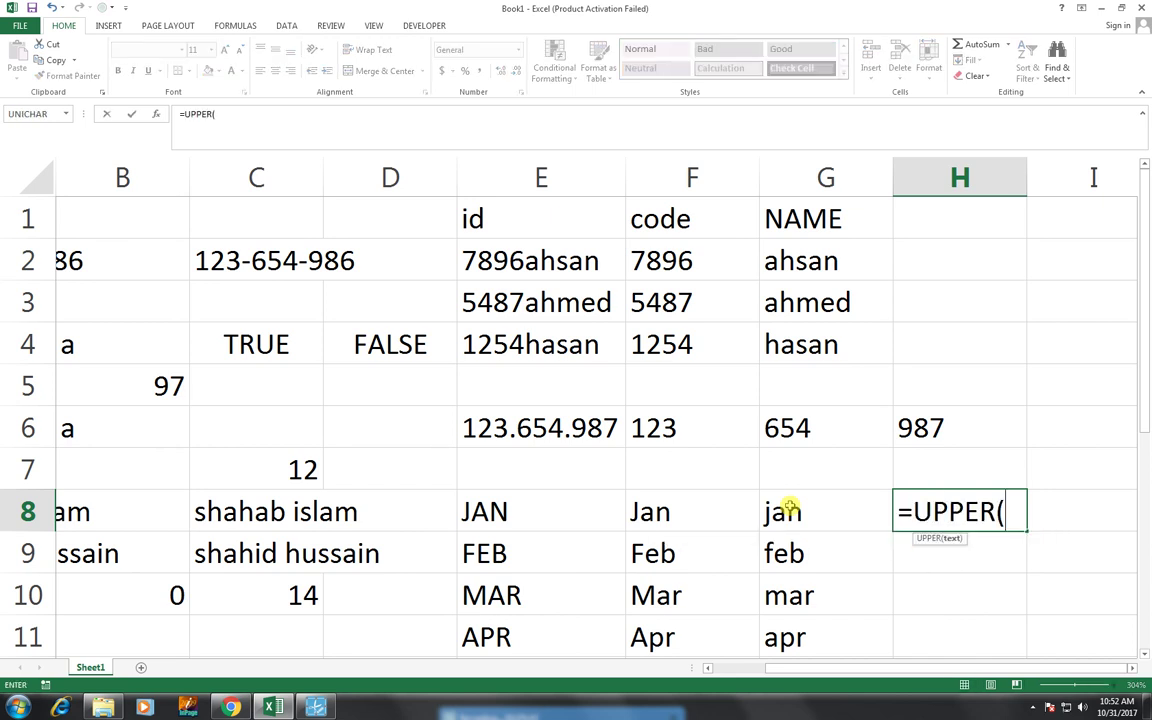
pyautogui.press('Left')
pyautogui.press('Left')
pyautogui.press('Right')
pyautogui.press('Right')
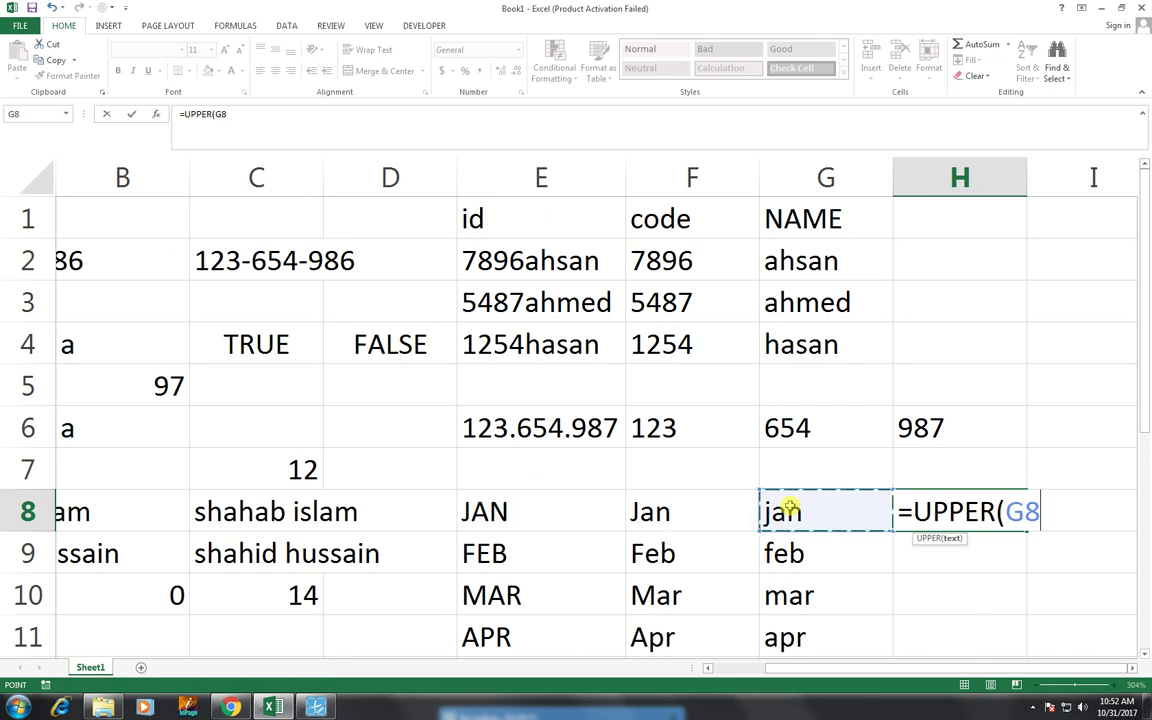
pyautogui.write(')')
pyautogui.press('Return')
# Fill the UPPER formula from H8 down through H11.
pyautogui.press('Up')
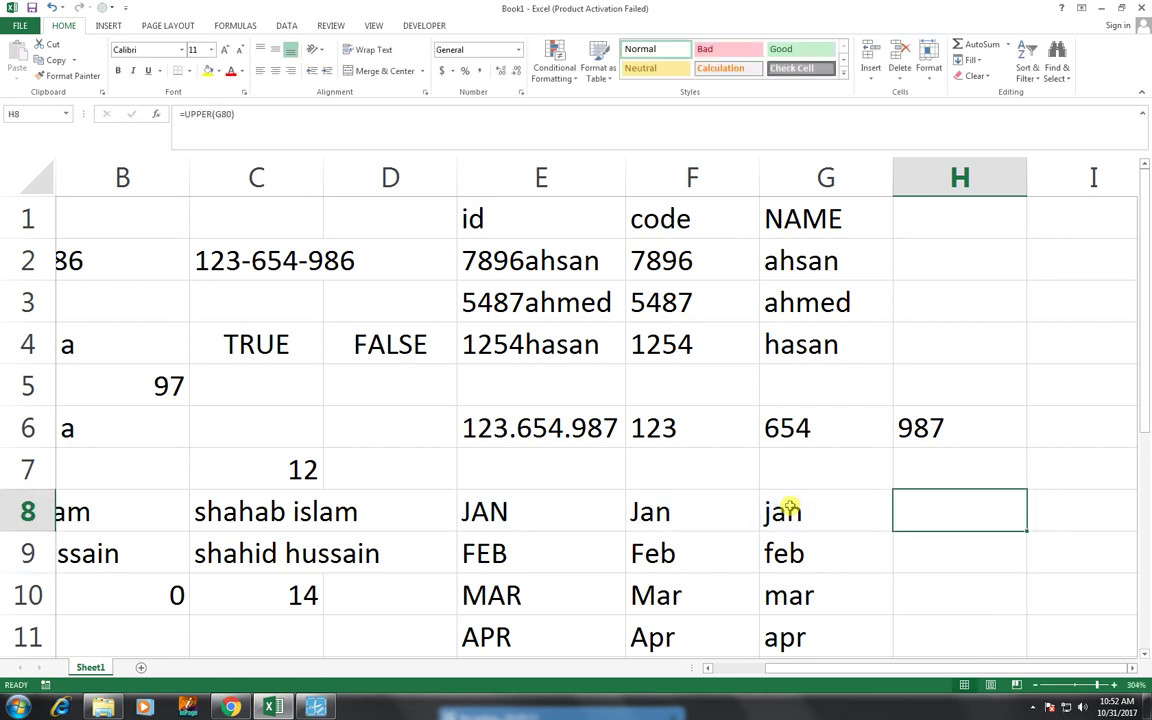
pyautogui.hotkey('shift', 'Down')
pyautogui.hotkey('shift', 'Down')
pyautogui.hotkey('shift', 'Down')
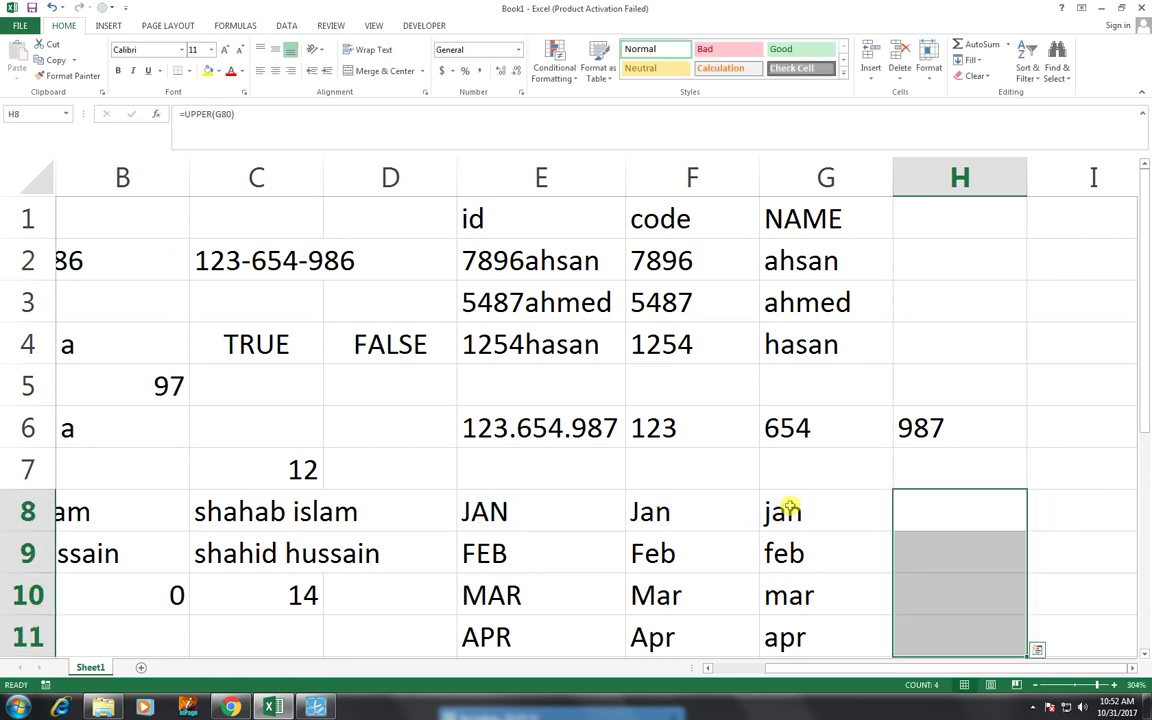
# Correct the formula in cell H8 to =UPPER(G8).
pyautogui.press('Up')
pyautogui.press('Down')
pyautogui.press('F2')
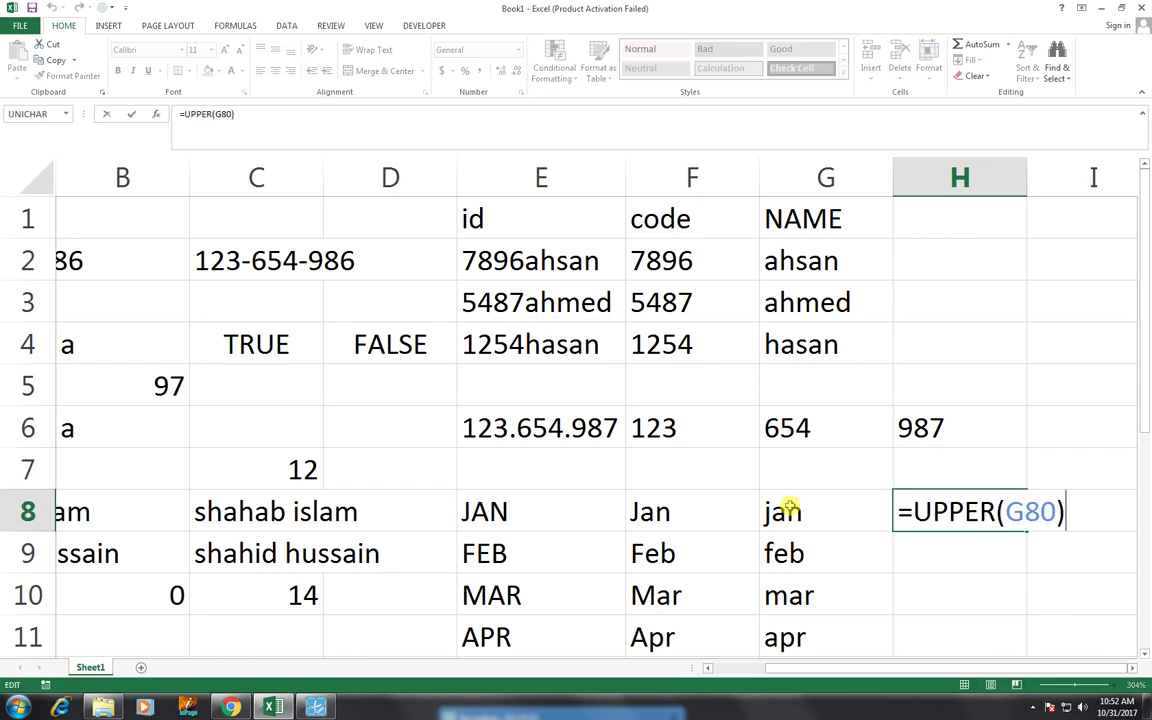
pyautogui.press('BackSpace')
pyautogui.press('BackSpace')
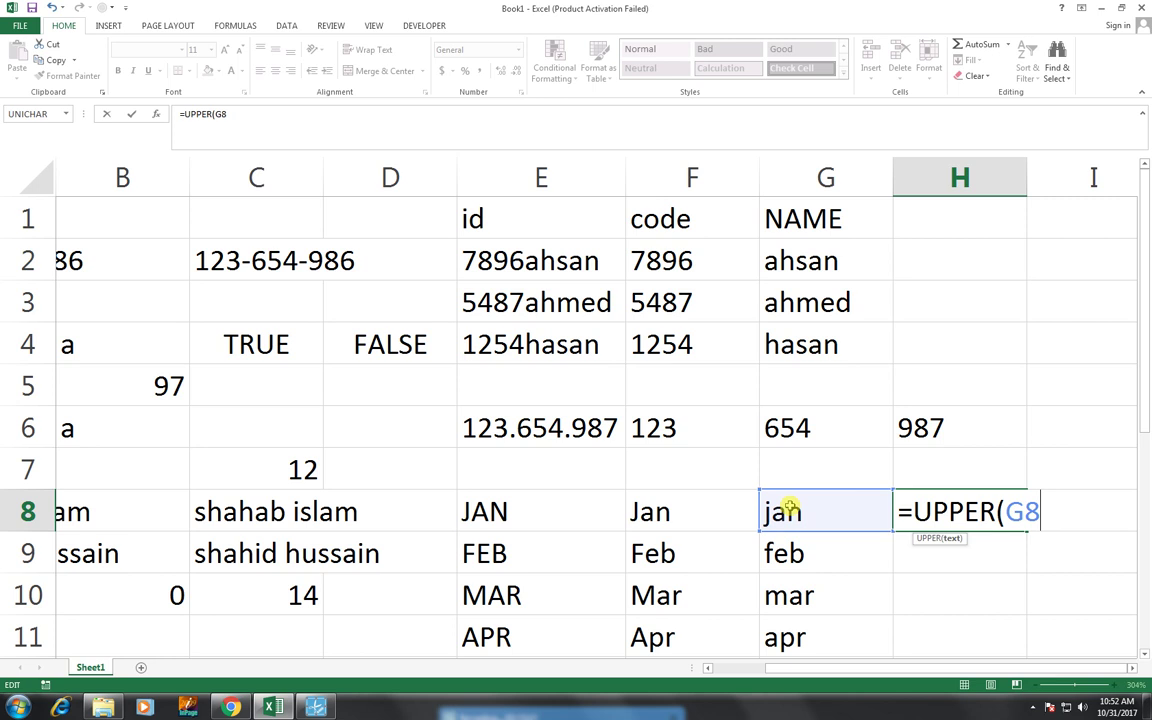
pyautogui.write(')')
pyautogui.hotkey('ctrl', 'Return')
# Fill the corrected UPPER formula from H8 down through H11.
pyautogui.hotkey('shift', 'Down')
pyautogui.hotkey('shift', 'Down')
pyautogui.hotkey('shift', 'Down')
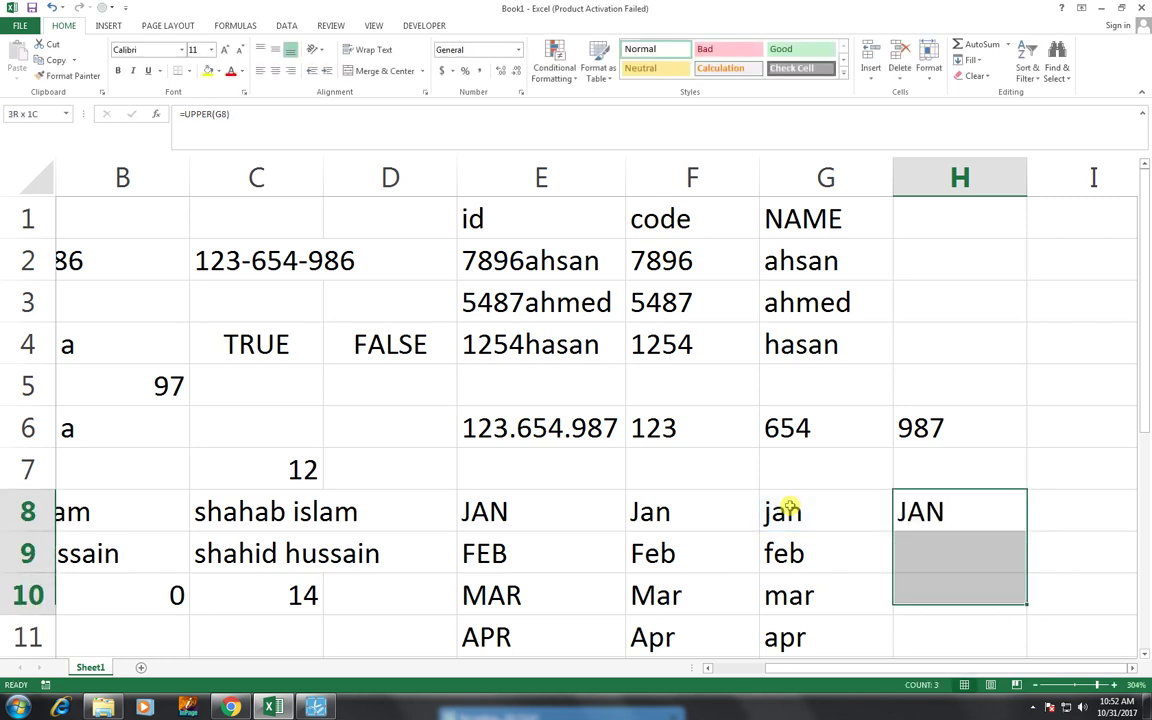
pyautogui.hotkey('ctrl', 'd')
# Look back over the text function examples, going along row 8 and up column A to end on cell A1.
pyautogui.press('Left')
pyautogui.press('Left')
pyautogui.press('Left')
pyautogui.press('Left')
pyautogui.press('Left')
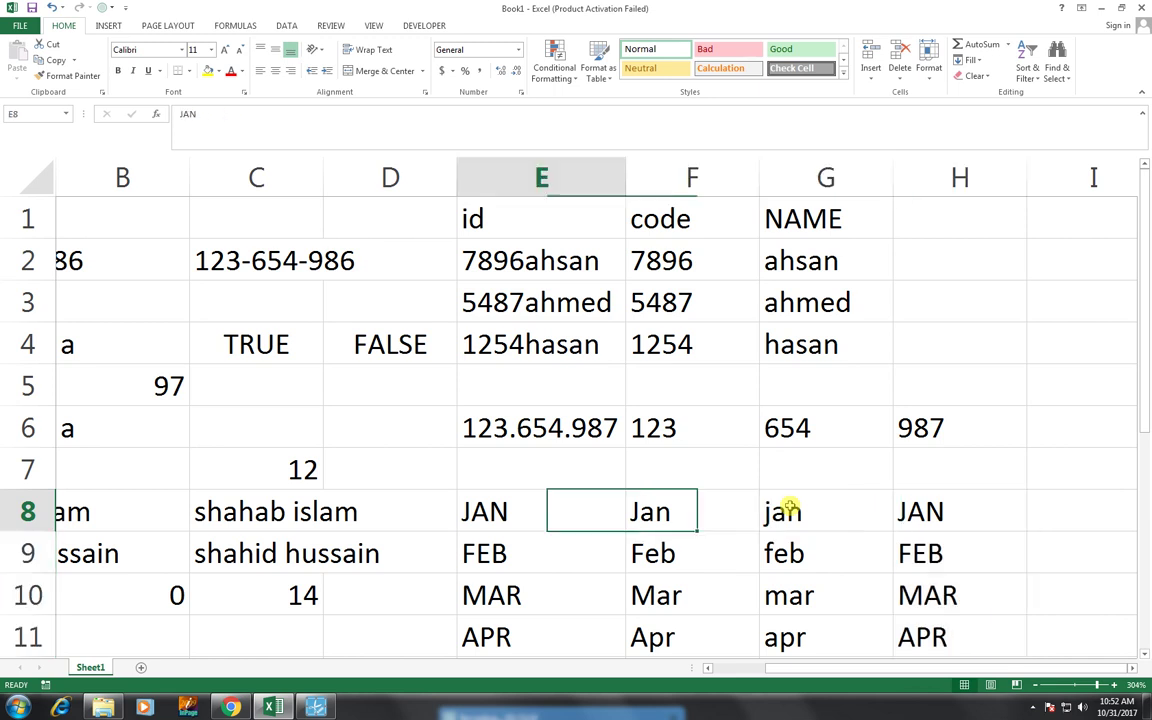
pyautogui.press('Left')
pyautogui.press('Left')
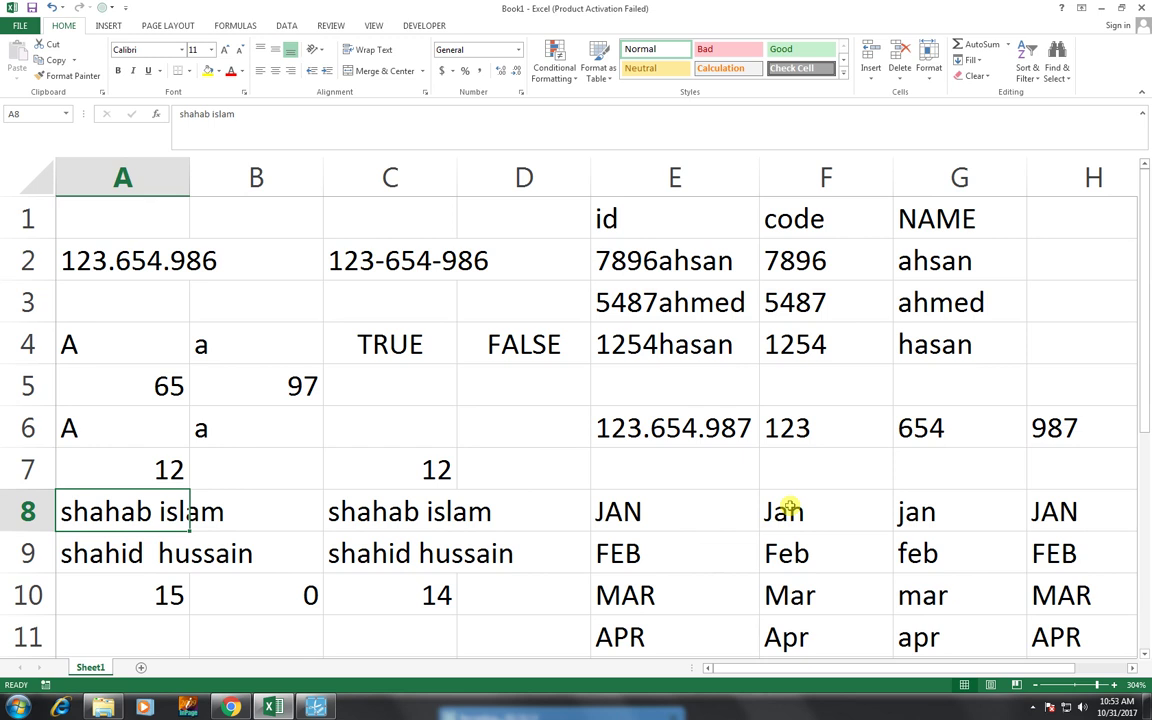
pyautogui.press('Up')
pyautogui.press('Up')
pyautogui.press('Up')
pyautogui.press('Up')
pyautogui.press('Up')
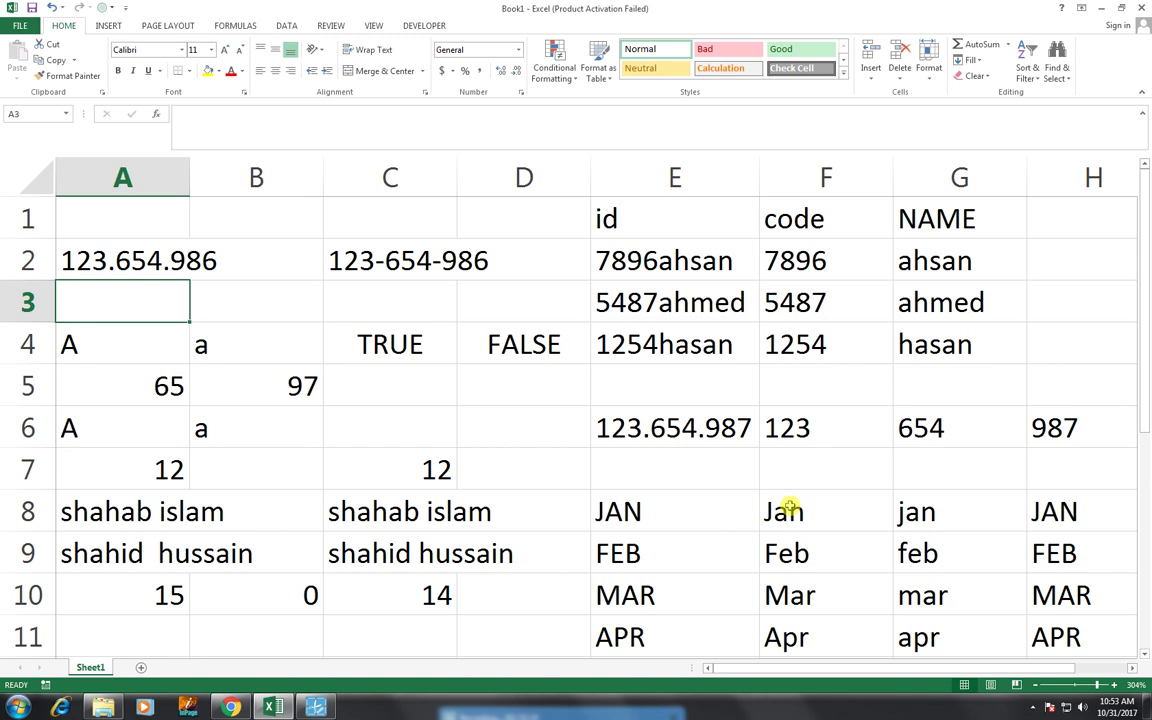
pyautogui.press('Up')
pyautogui.press('Up')
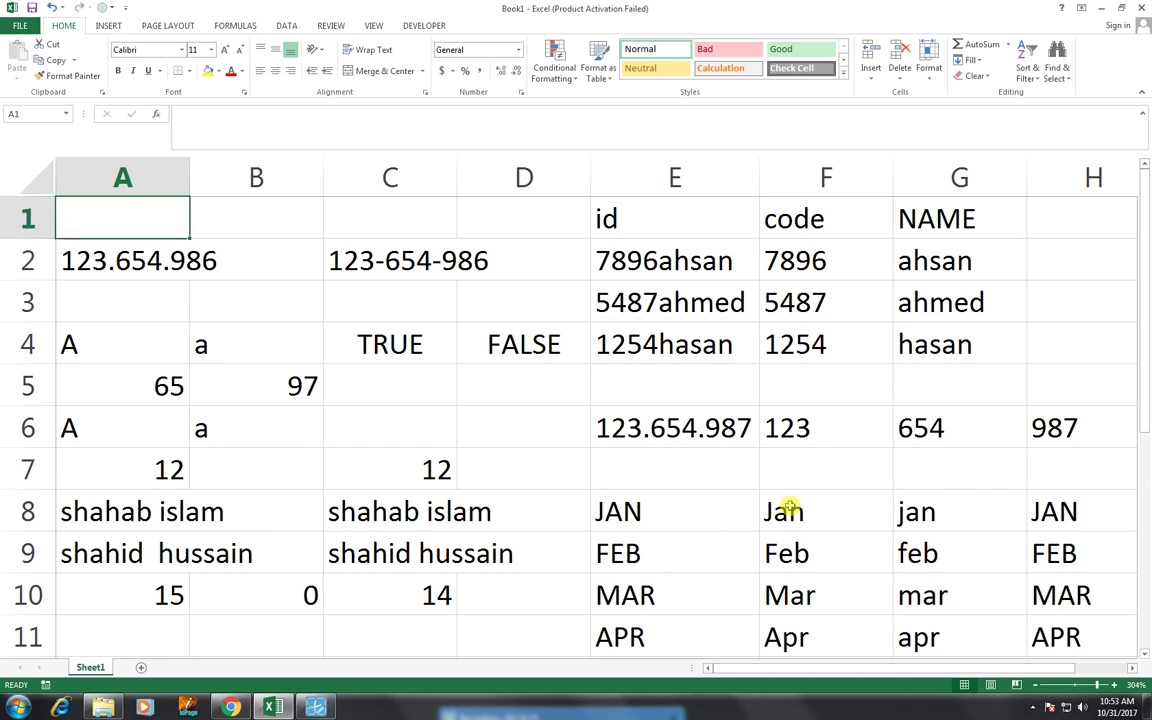